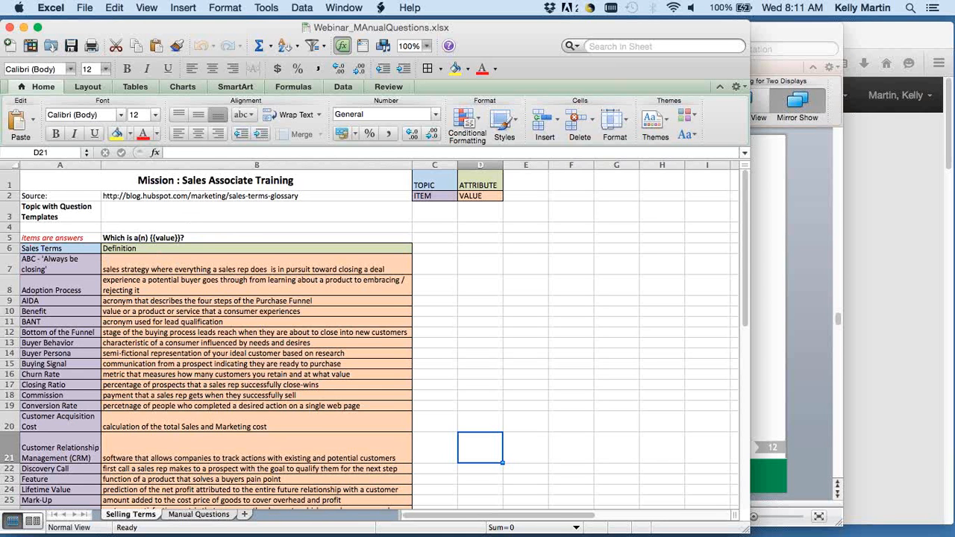
Show the Manual Questions sheet of the workbook, and switch to PowerPoint to display slide 13, leaving the Excel window partly visible.
click(197, 515)
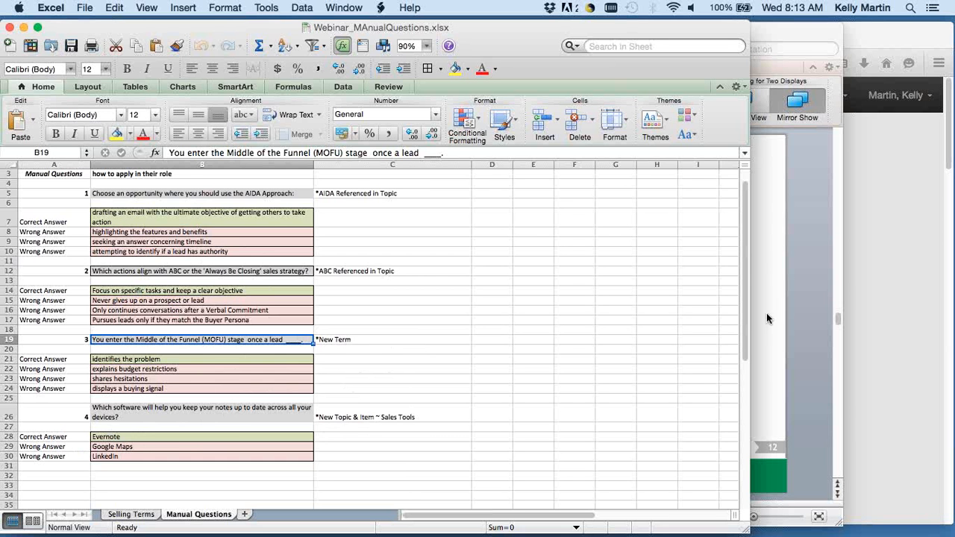
click(814, 303)
click(133, 395)
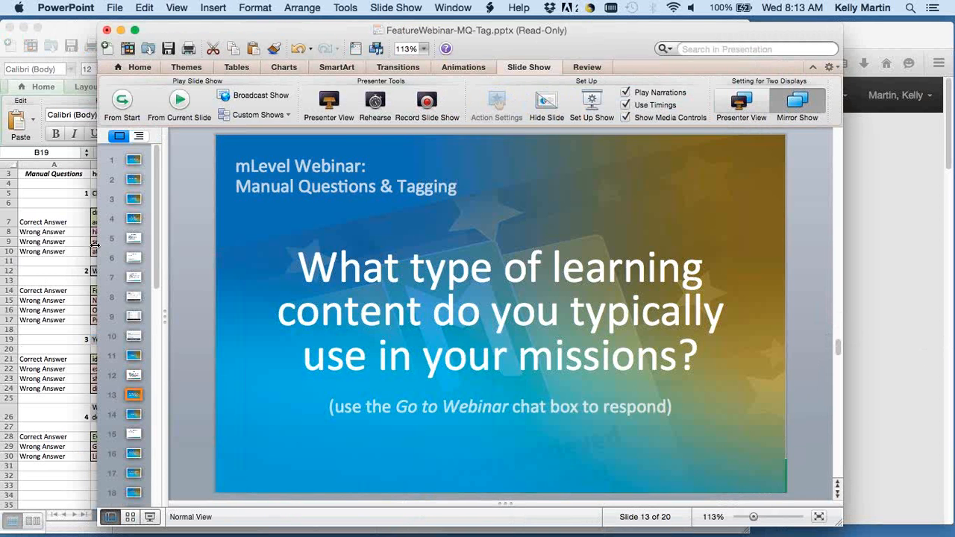
drag(95, 246, 41, 238)
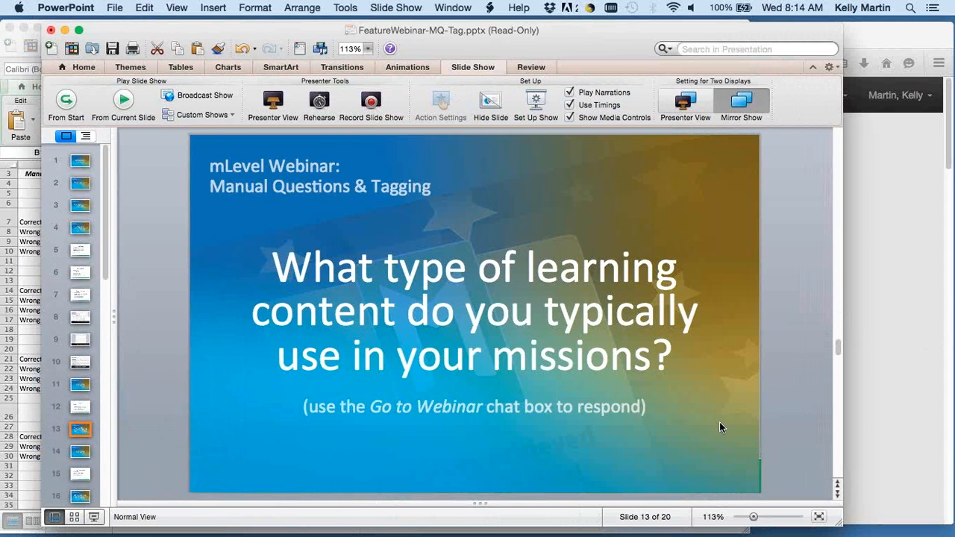
Switch to mLevel Studio in Firefox and create a new mission named "Sales Associate Training".
click(887, 403)
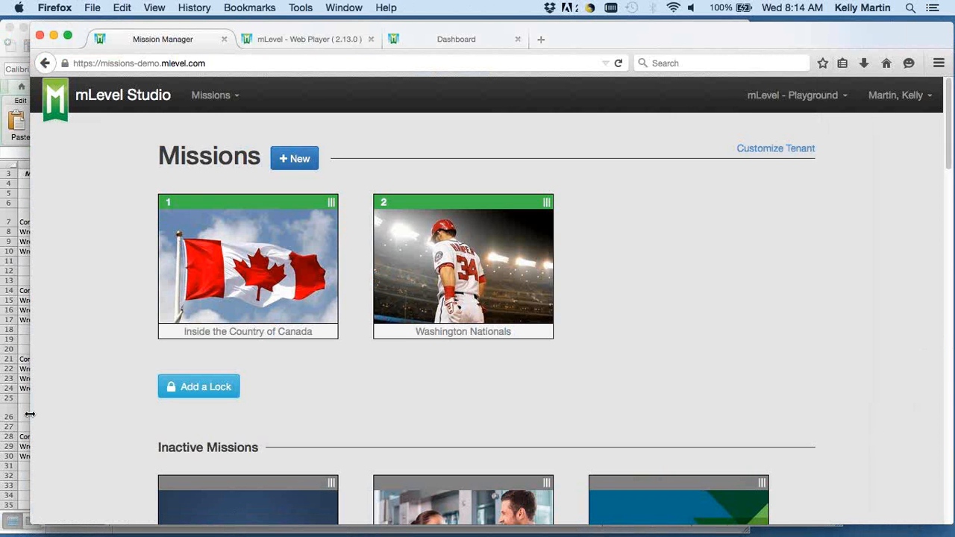
drag(36, 417, 66, 417)
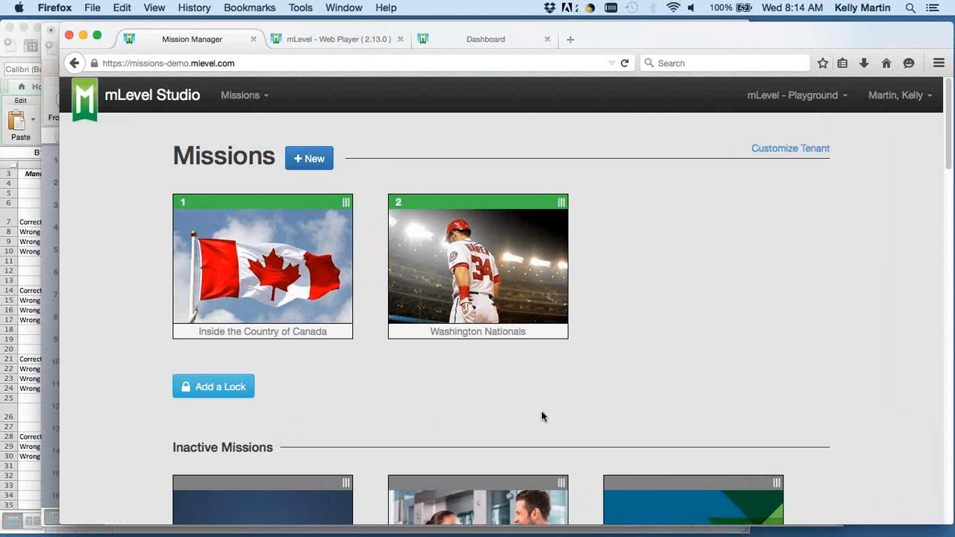
click(304, 165)
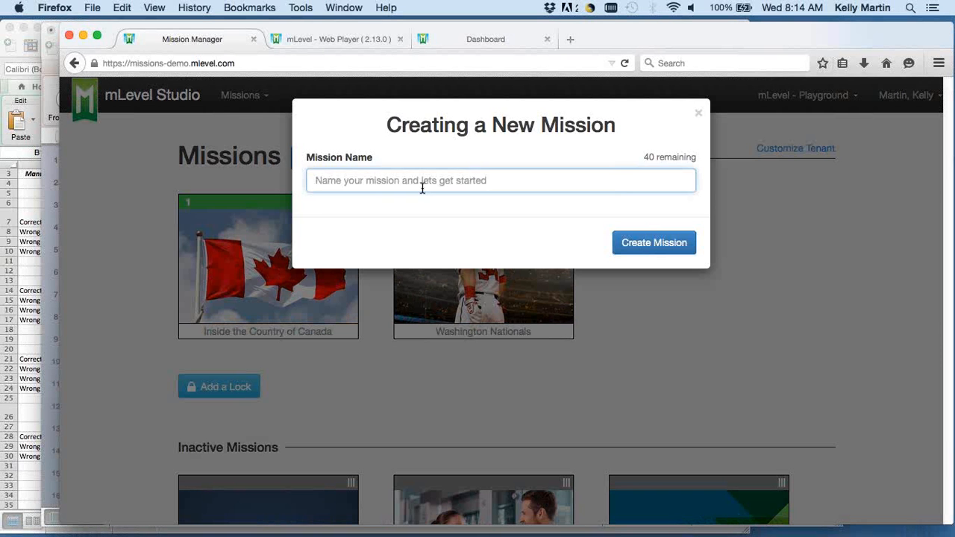
text(Sales Associate tr)
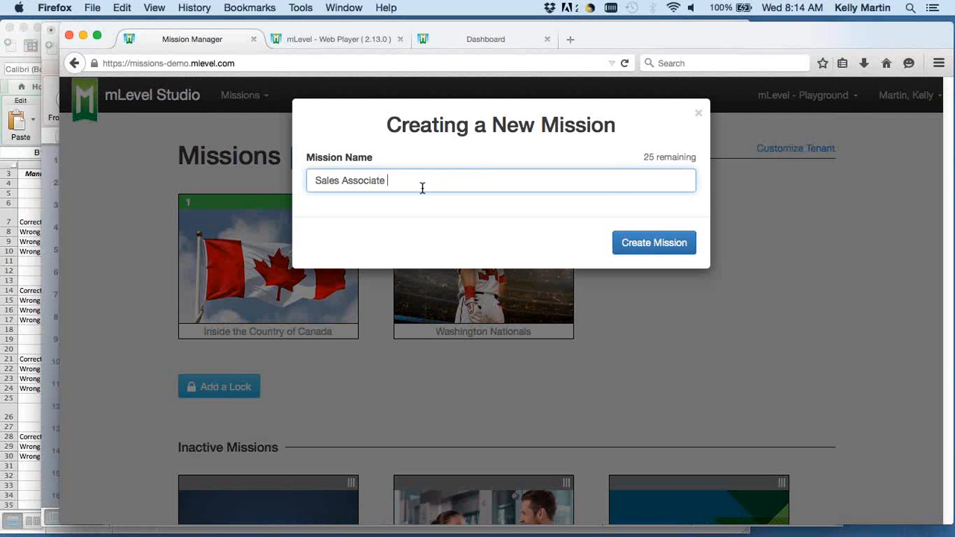
key(BackSpace)
key(BackSpace)
text(Training)
click(678, 253)
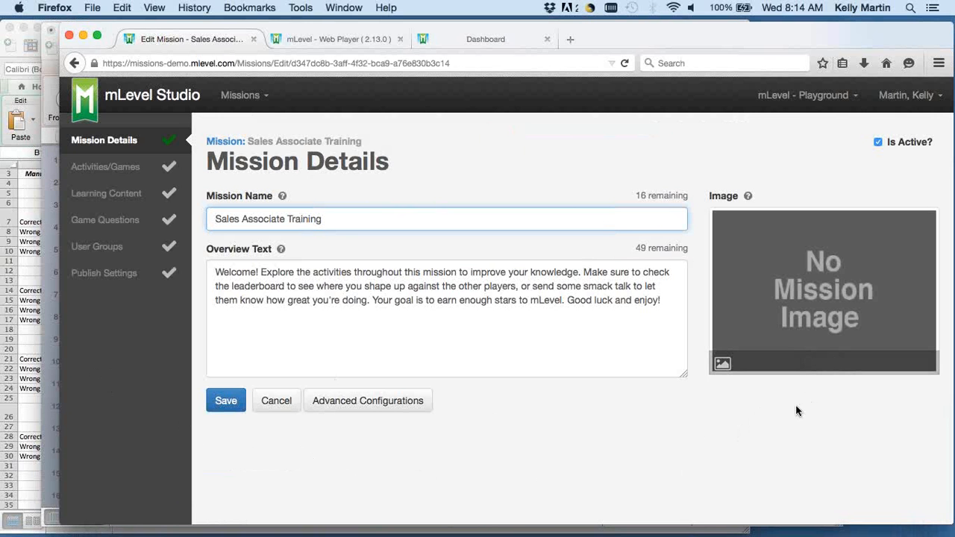
Upload MissionImage.jpg from the Manual Questions Webinar folder as the mission's image.
click(815, 363)
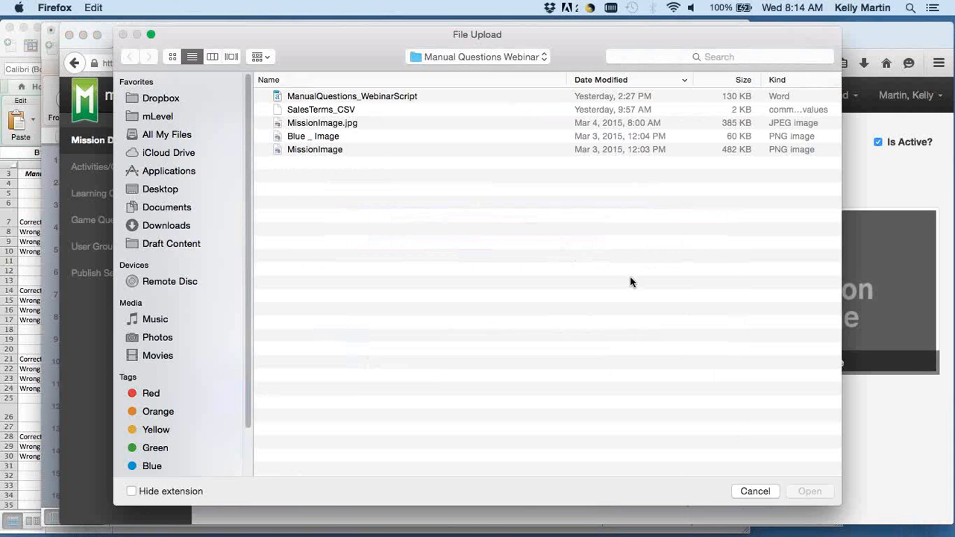
click(322, 122)
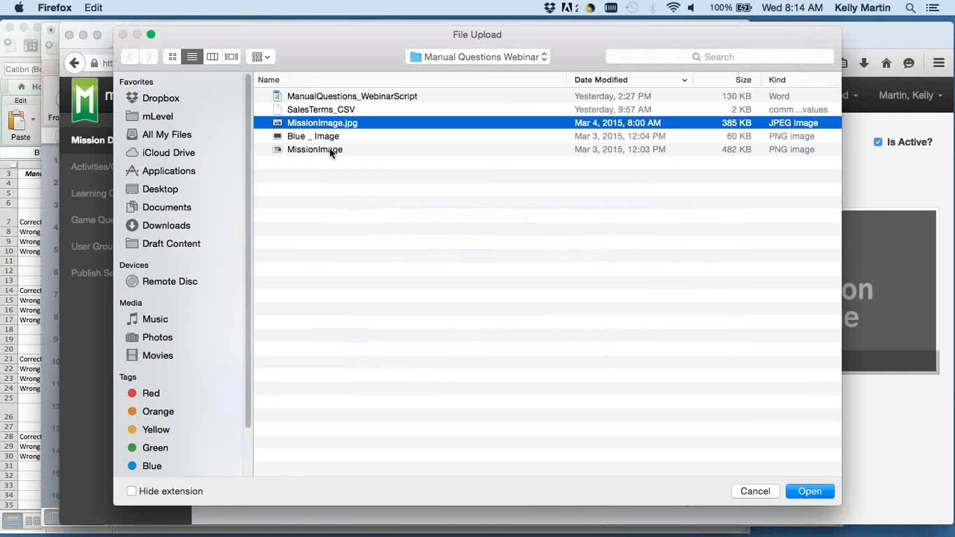
key(Return)
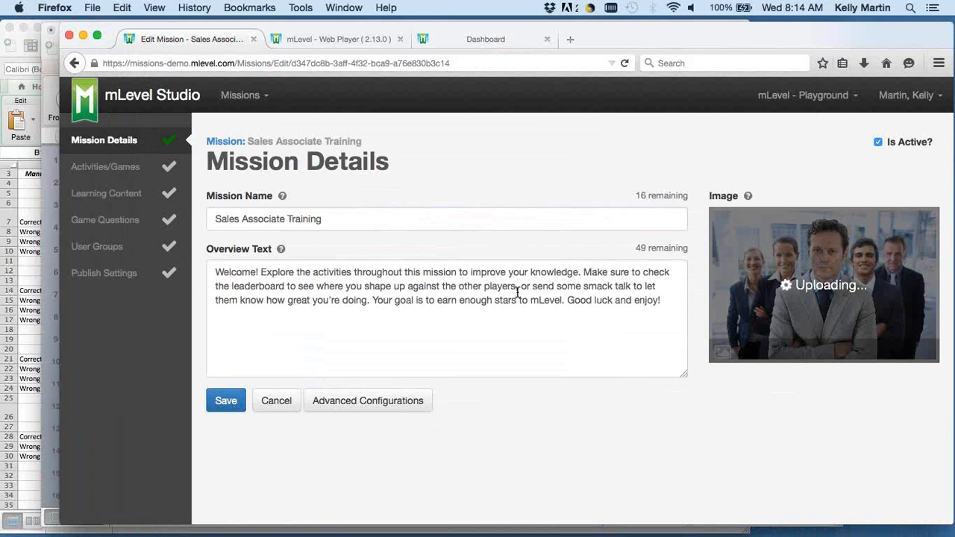
Add the Fast Lane and Knowledge Navigator activities to the mission and place Knowledge Navigator first in the order.
click(129, 169)
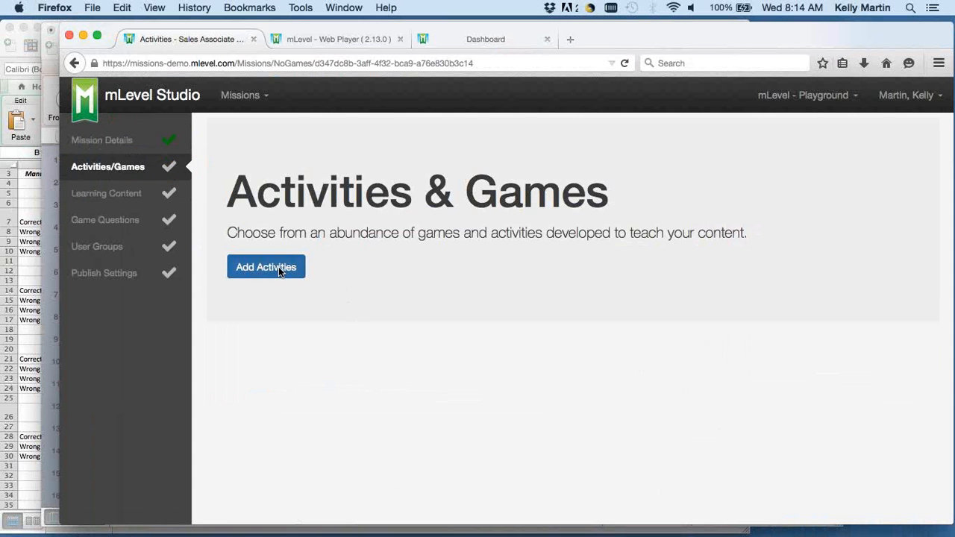
click(279, 267)
scroll(590, 336, down, 5)
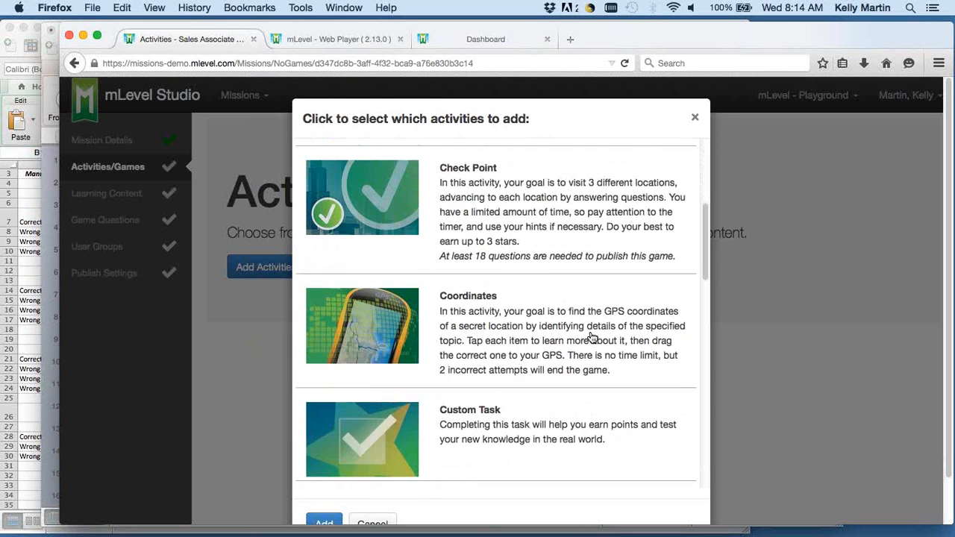
scroll(590, 337, down, 10)
click(483, 275)
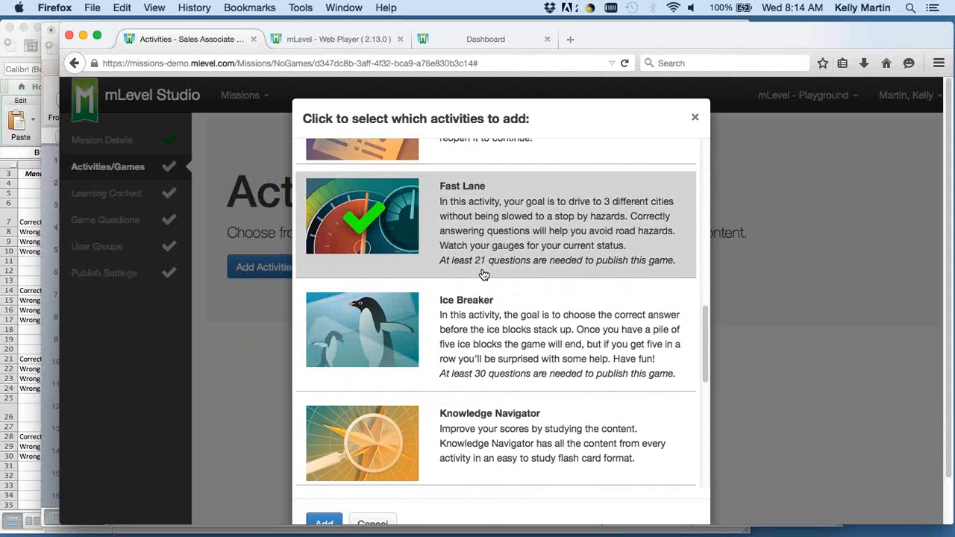
scroll(484, 275, down, 8)
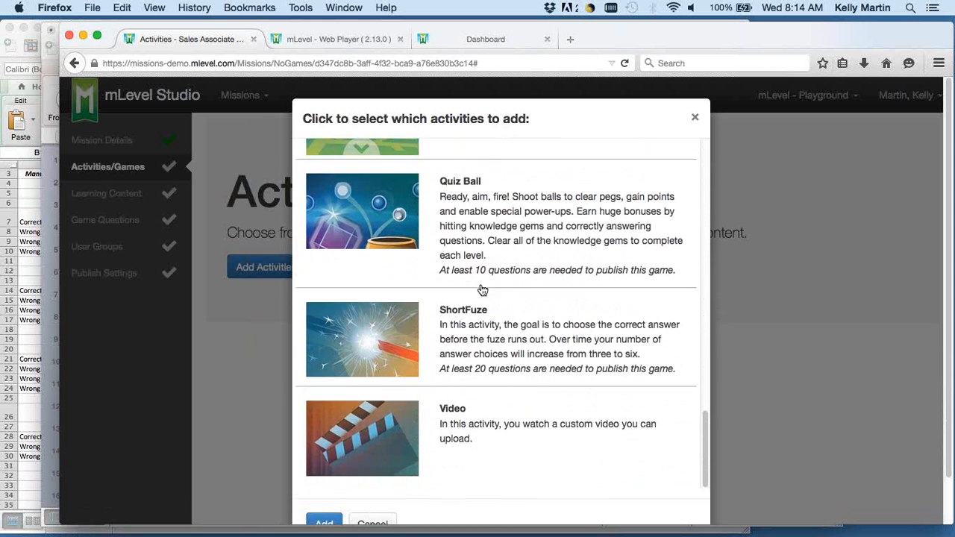
scroll(482, 291, down, 2)
scroll(482, 298, up, 7)
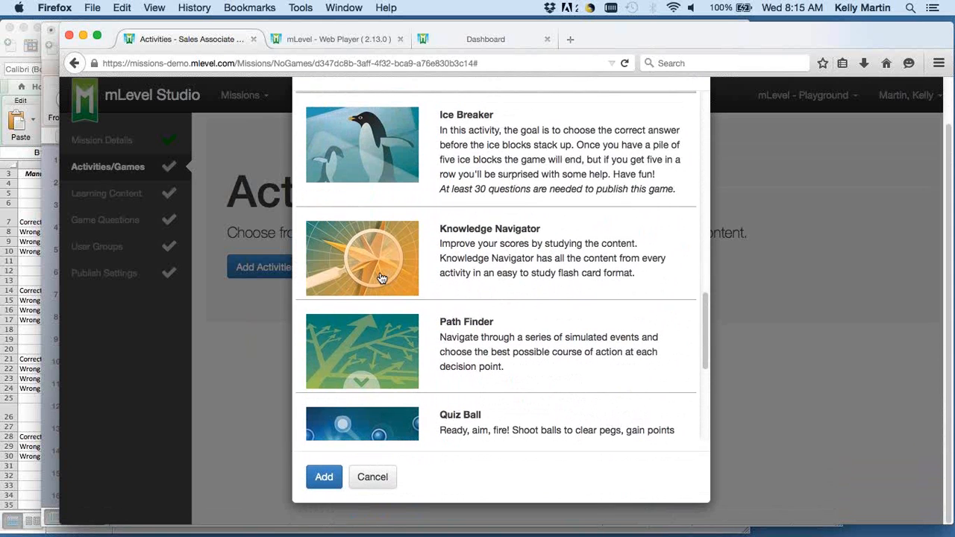
click(380, 279)
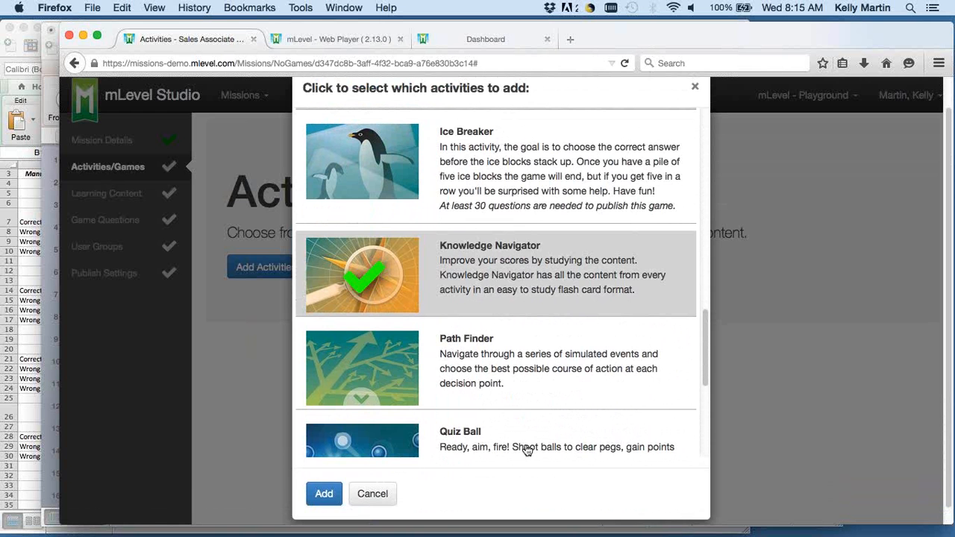
click(324, 493)
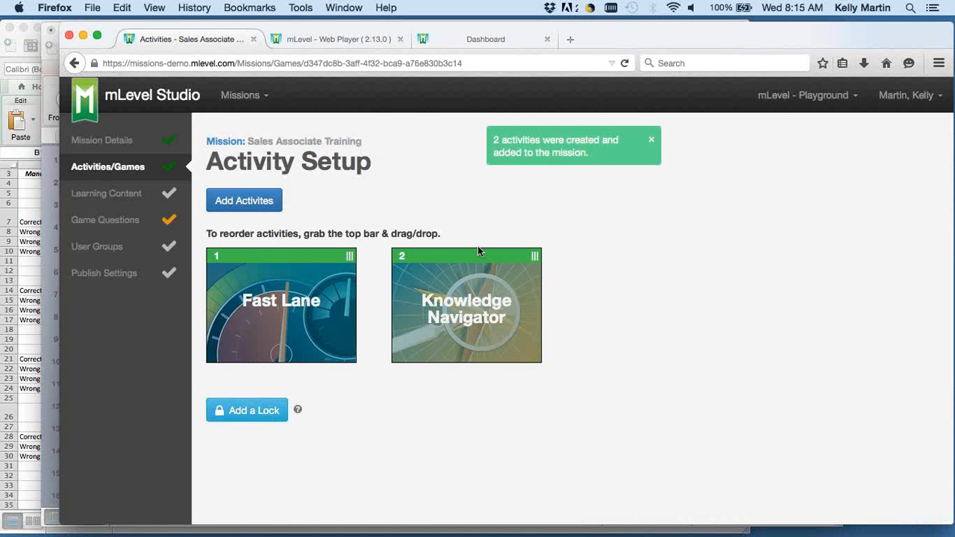
drag(478, 251, 272, 255)
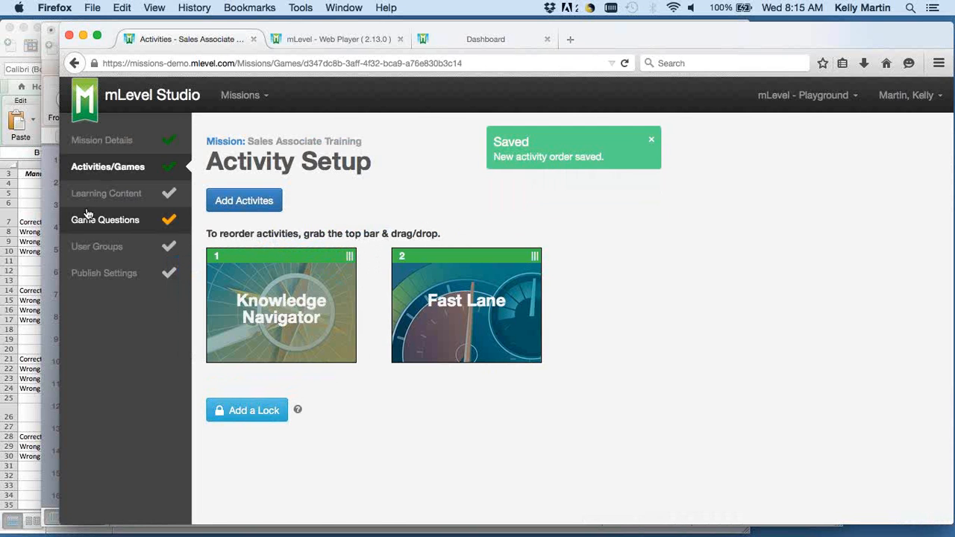
Open the mission's Learning Content section and switch to Excel to show the Selling Terms sheet.
click(137, 198)
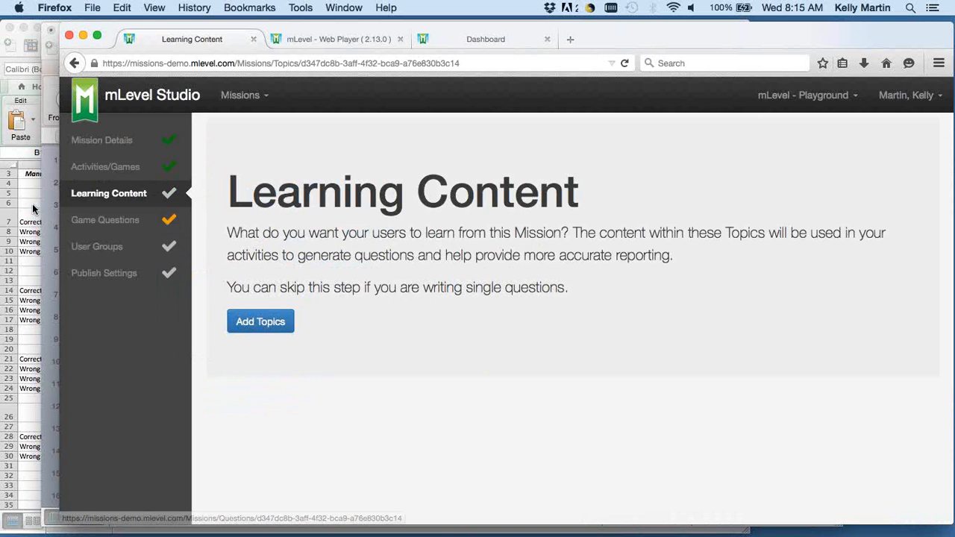
drag(60, 208, 197, 208)
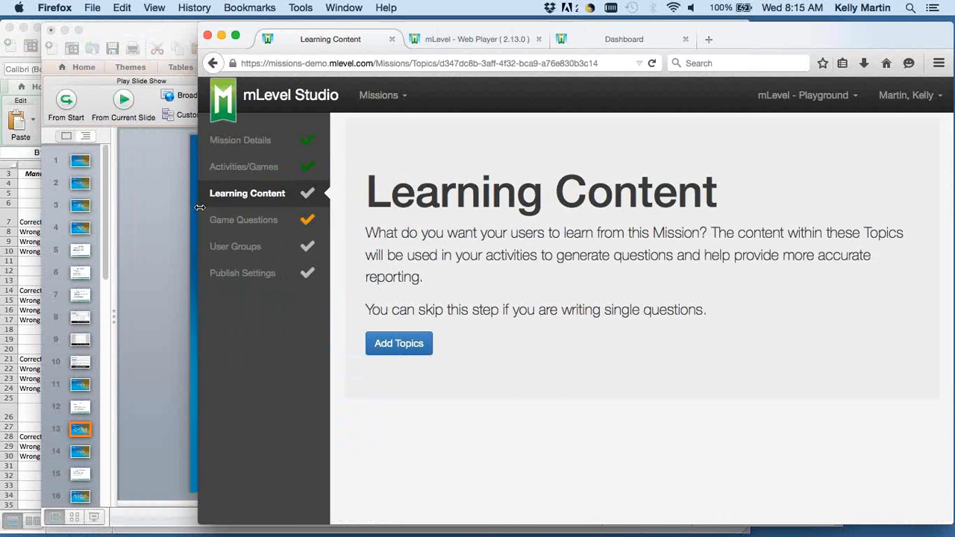
click(33, 289)
click(130, 514)
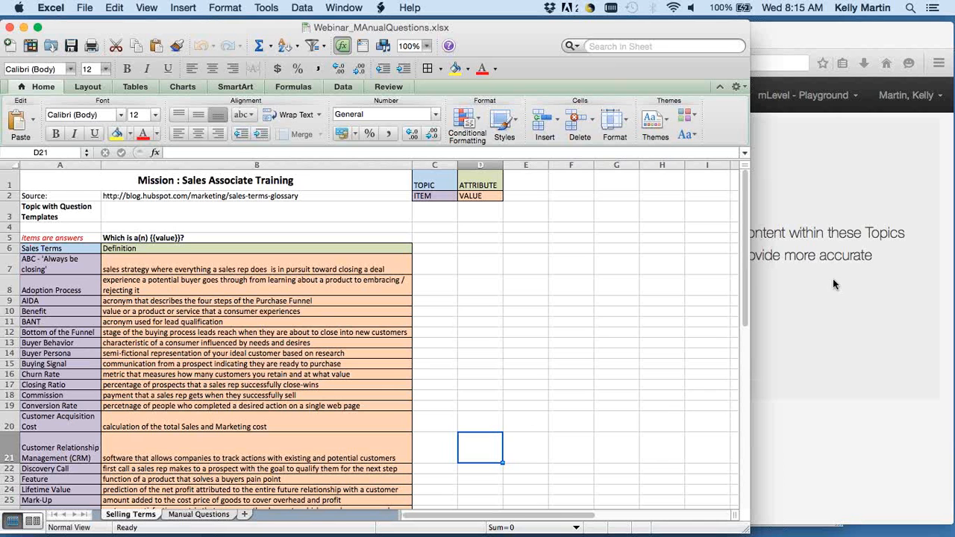
Switch back to Firefox and add a learning content topic by uploading the SalesTerms_CSV file.
click(846, 337)
click(400, 343)
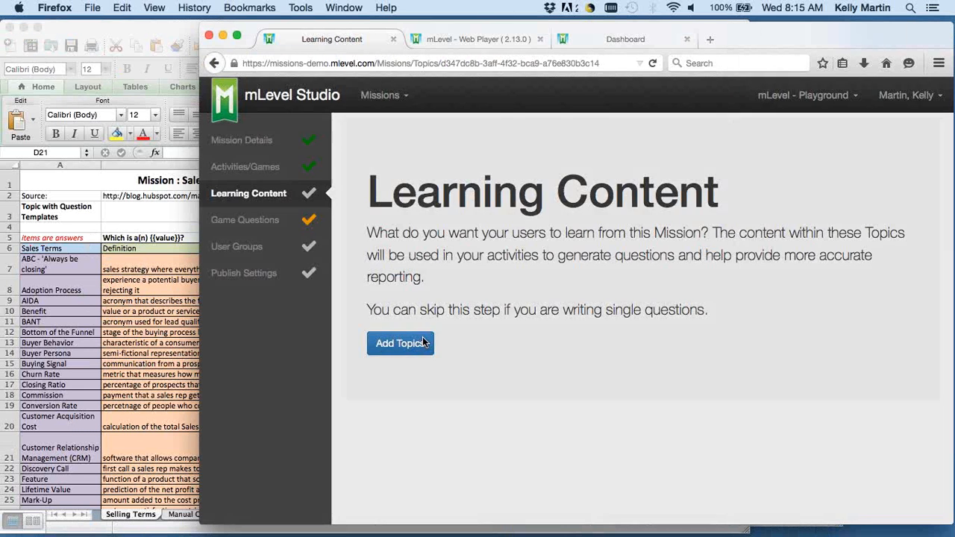
click(425, 190)
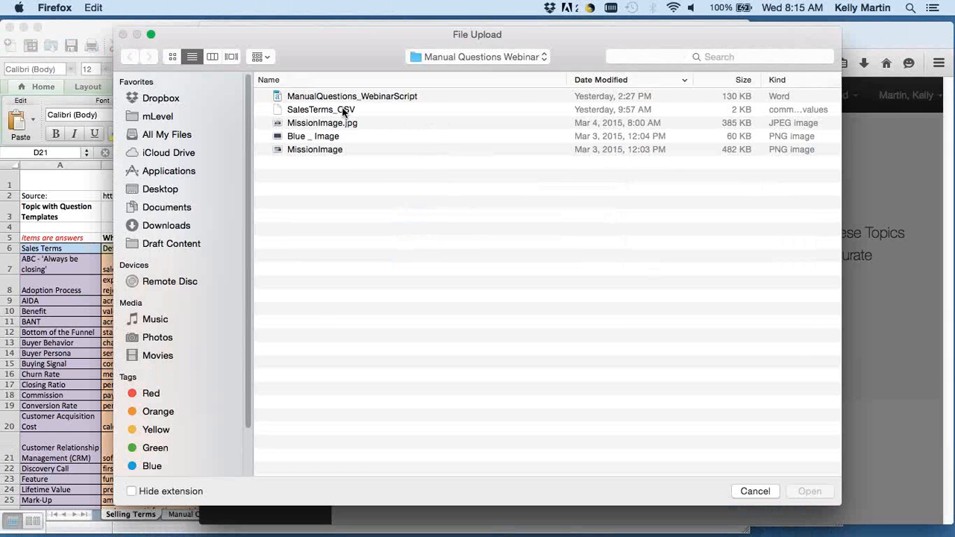
click(343, 111)
key(Return)
click(414, 247)
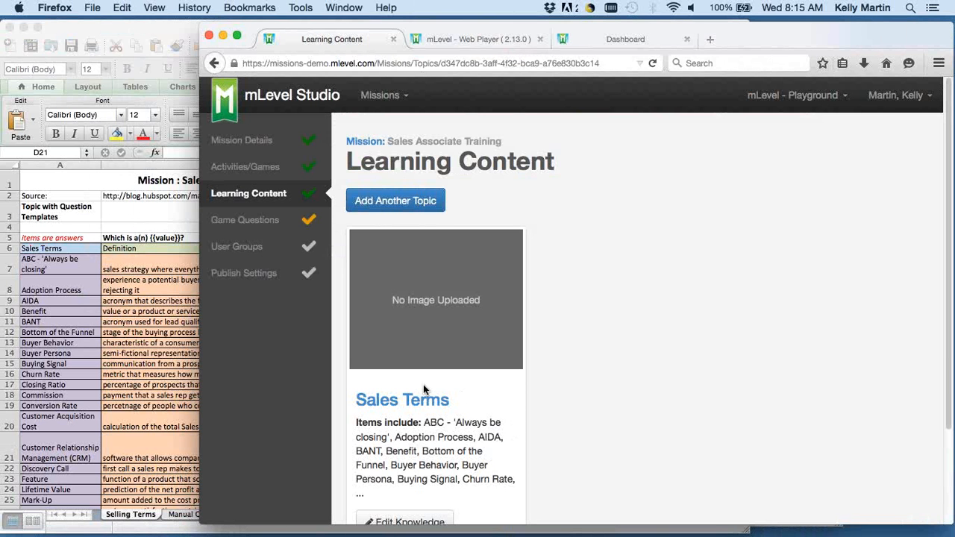
Open the Sales Terms topic's knowledge grid and review its imported terms and definitions.
scroll(536, 399, down, 3)
click(422, 423)
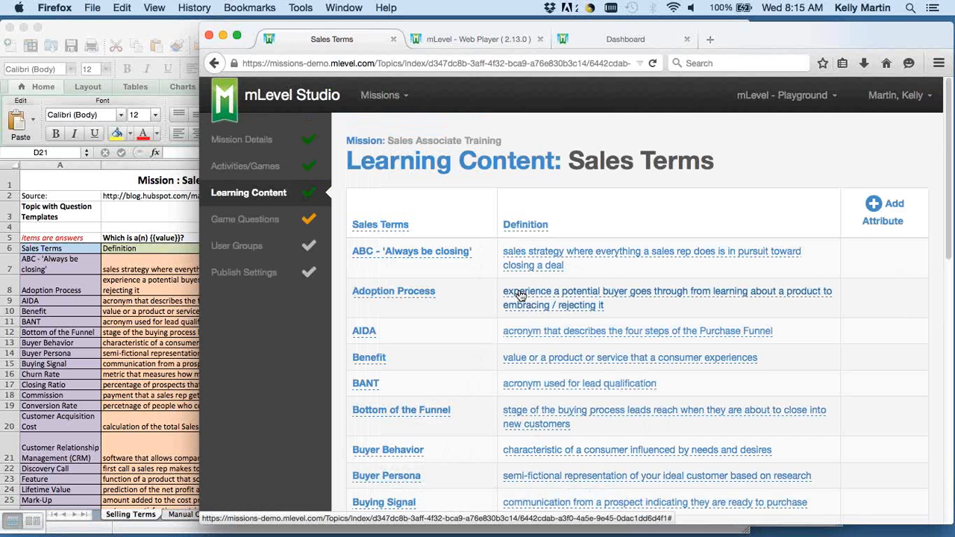
scroll(517, 351, down, 10)
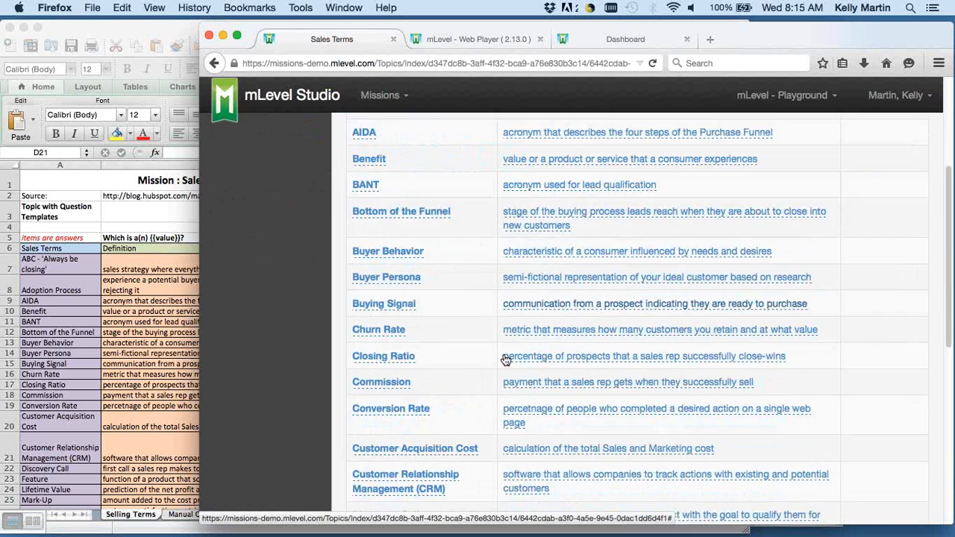
scroll(489, 200, up, 10)
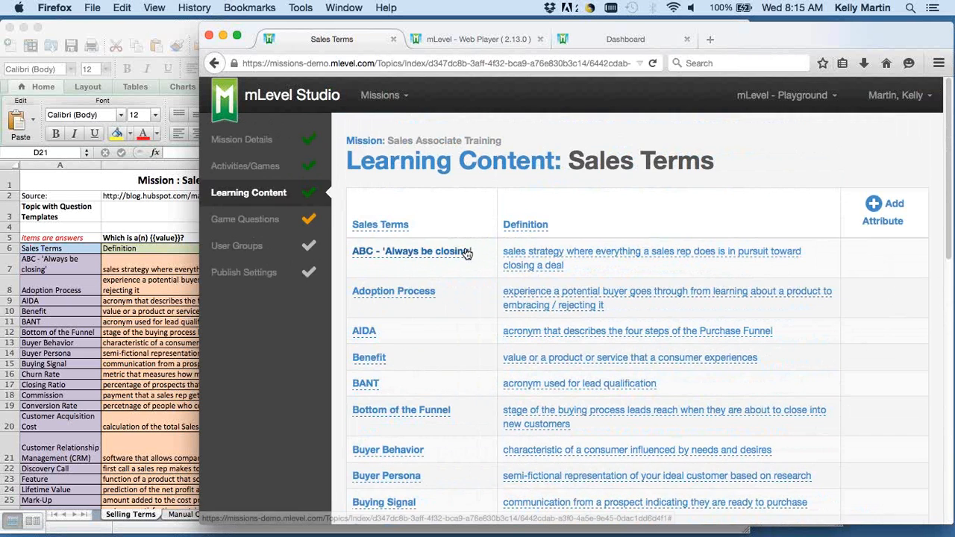
Create a new multiple choice question template for the Fast Lane game, based on the learning content topic grid.
click(245, 220)
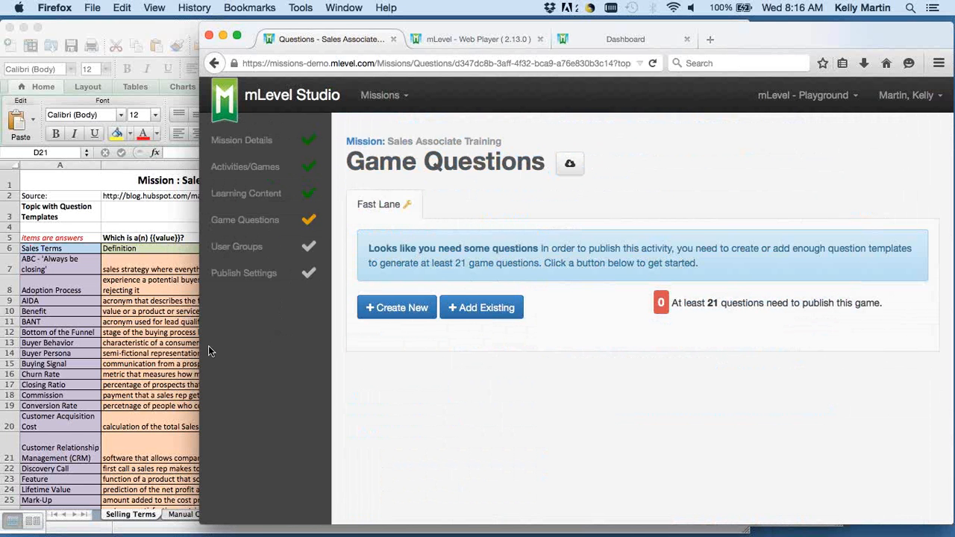
drag(200, 350, 305, 333)
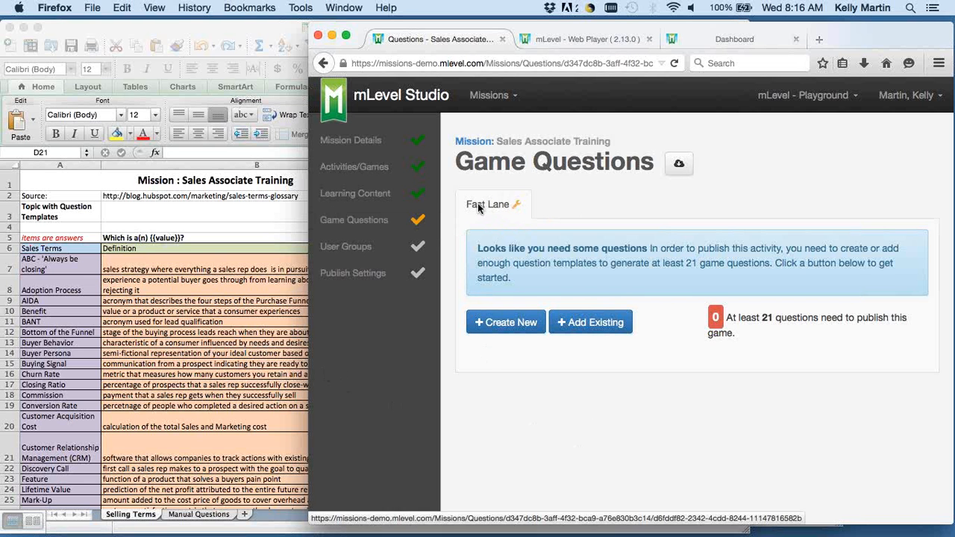
click(502, 328)
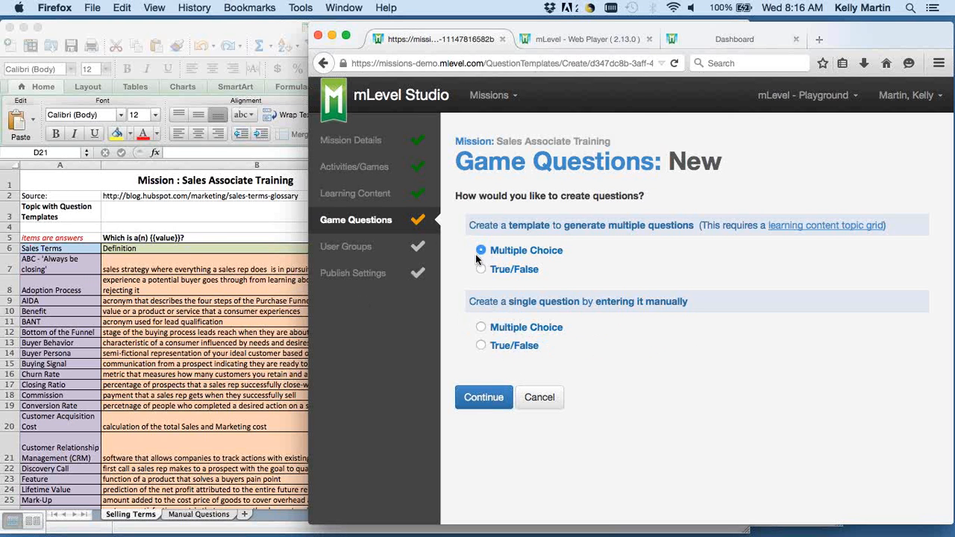
click(485, 400)
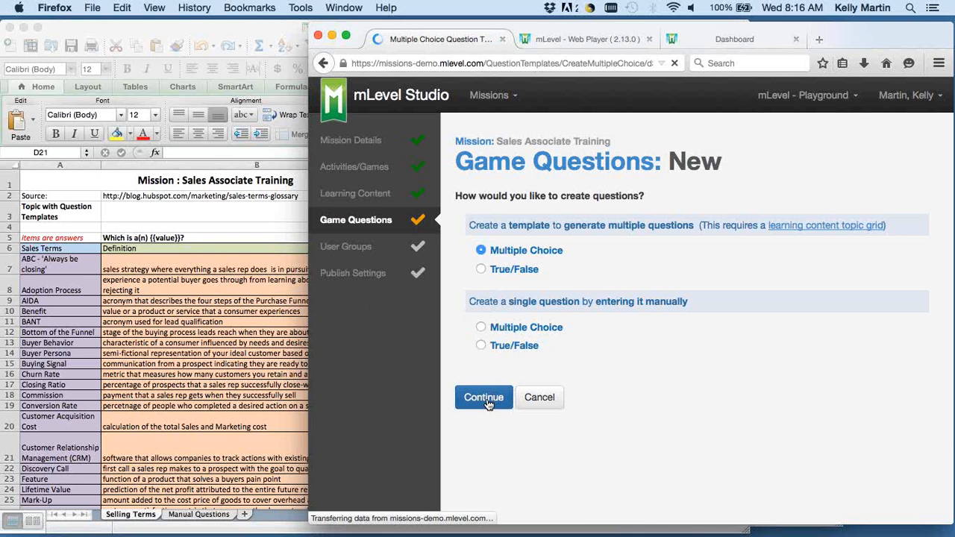
Replace the template's question statement with "Which is a(n) {{value}}?".
click(716, 349)
key(super+a)
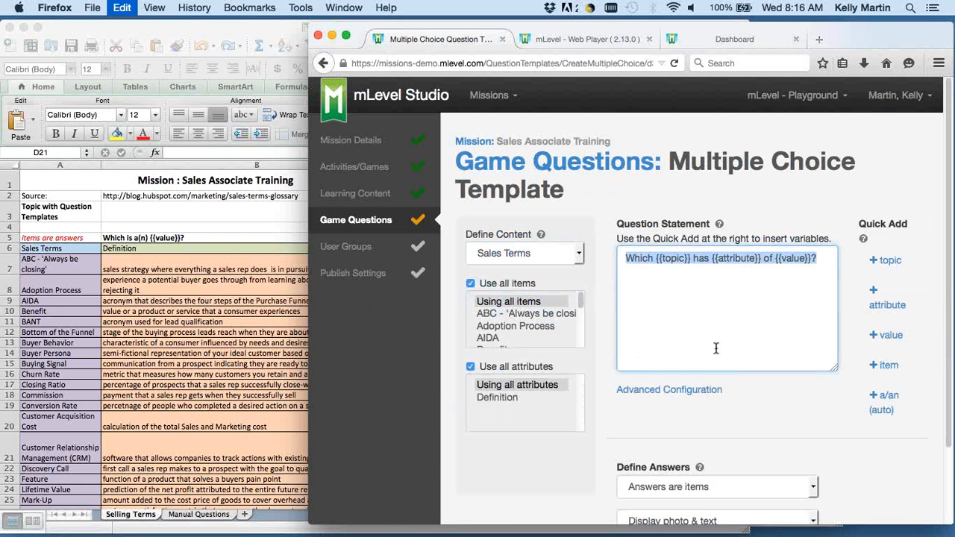
text(Which is a)
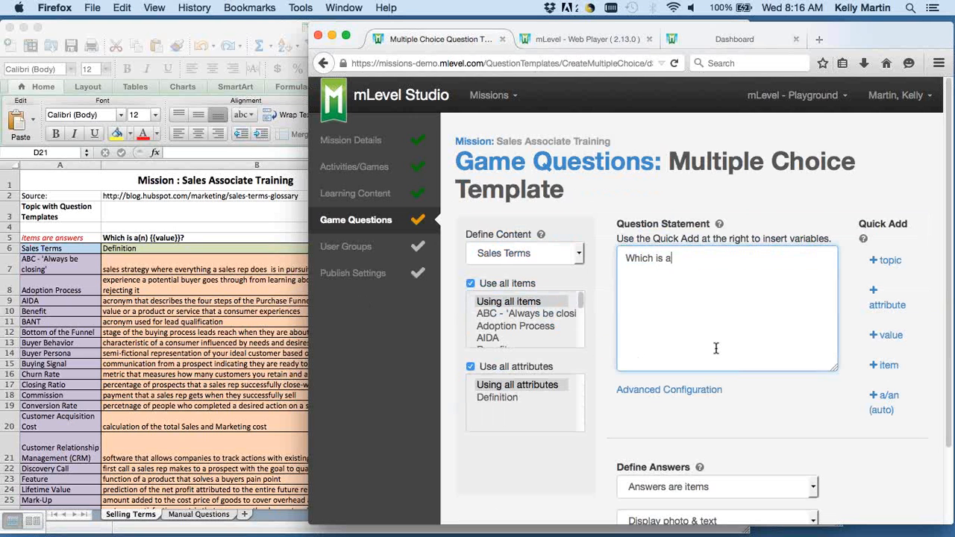
text((n) {{value}}?)
Set the template's content to the Sales Terms topic and use only the Definition attribute instead of all attributes.
click(542, 256)
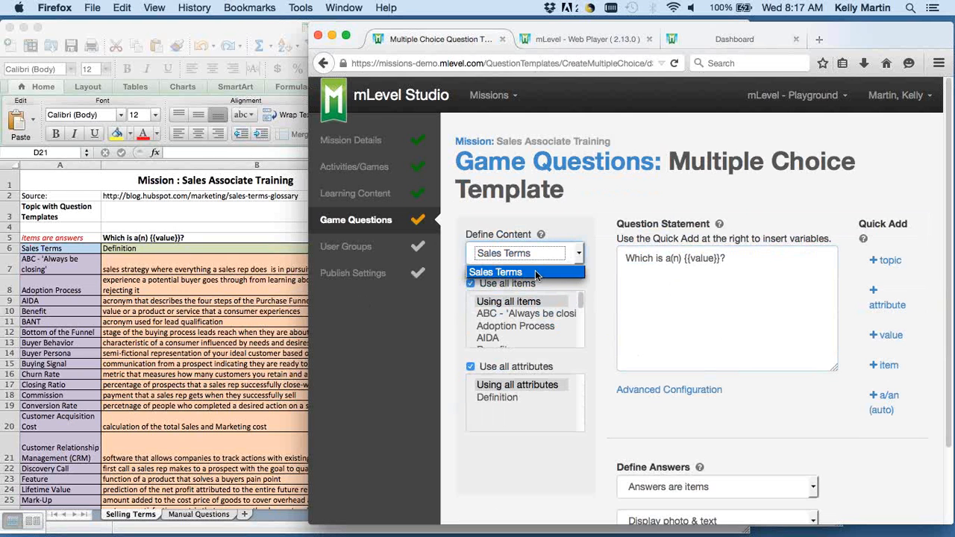
click(535, 273)
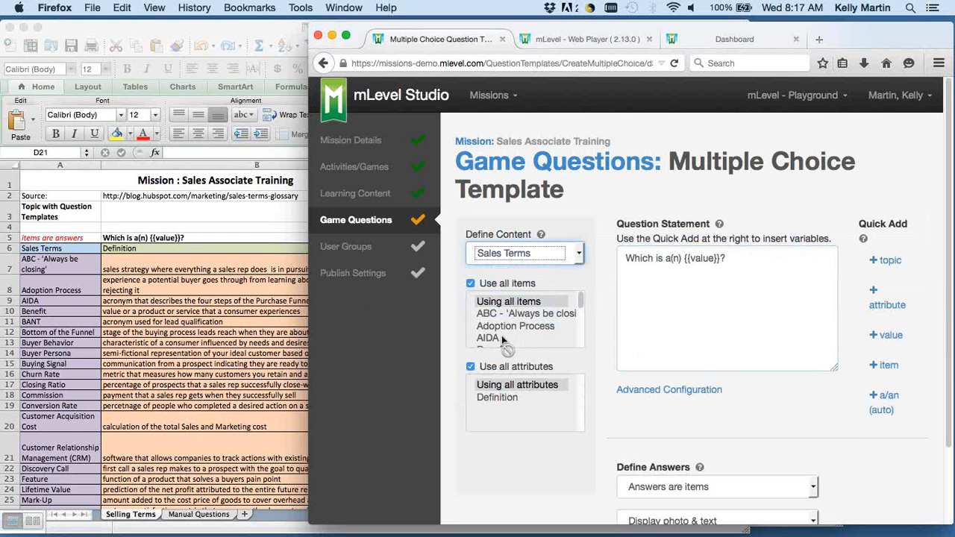
click(471, 367)
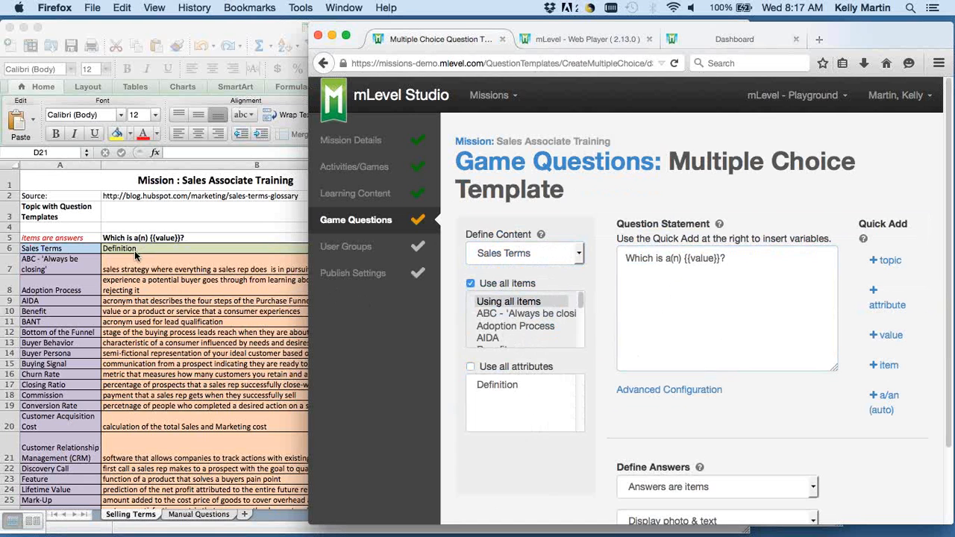
click(492, 385)
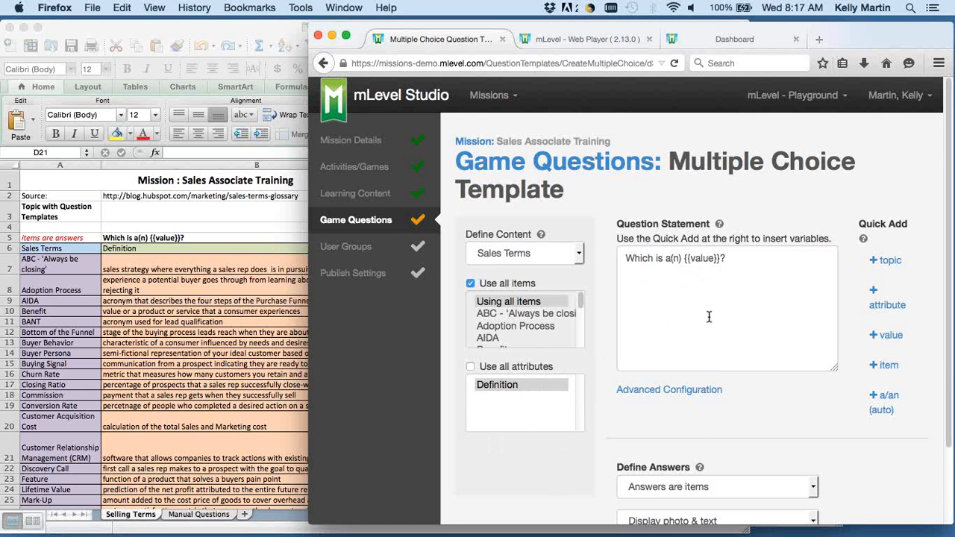
Preview the questions generated from the template and review their definitions, answer choices and marked correct answers.
scroll(709, 317, down, 2)
click(556, 497)
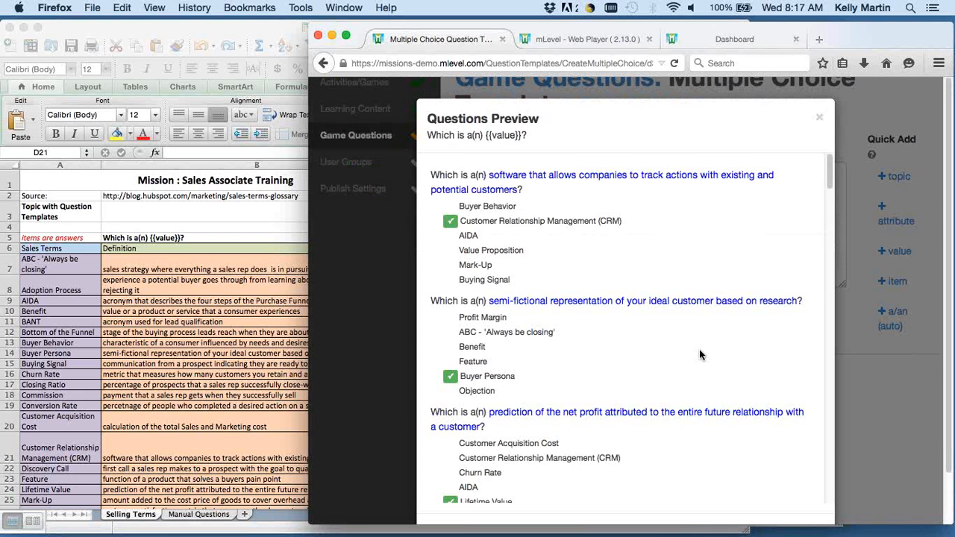
scroll(699, 349, down, 2)
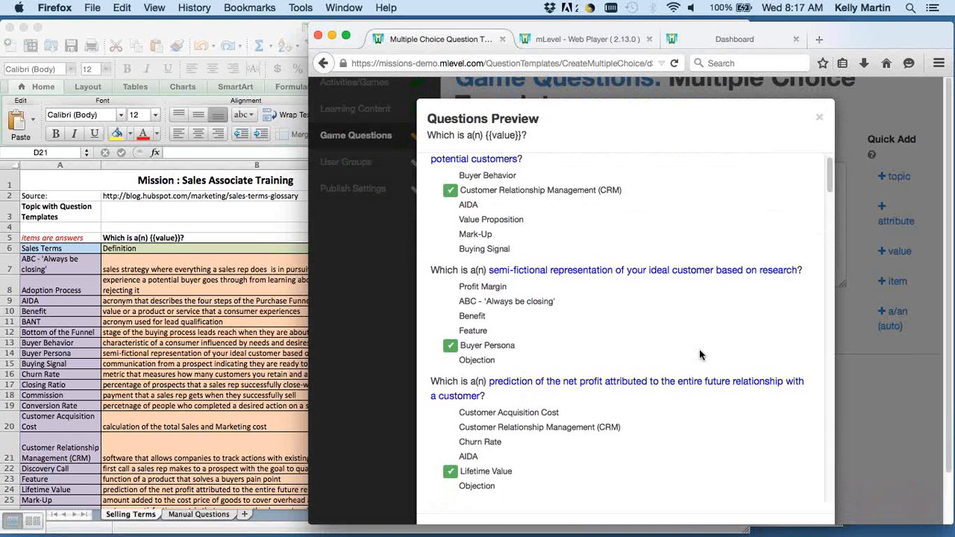
scroll(699, 350, down, 3)
scroll(699, 349, down, 5)
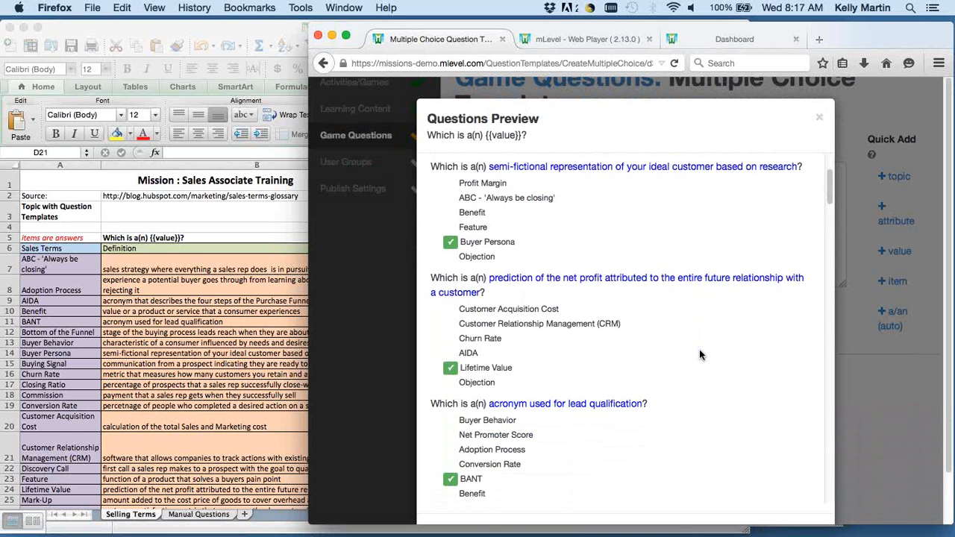
scroll(700, 349, down, 1)
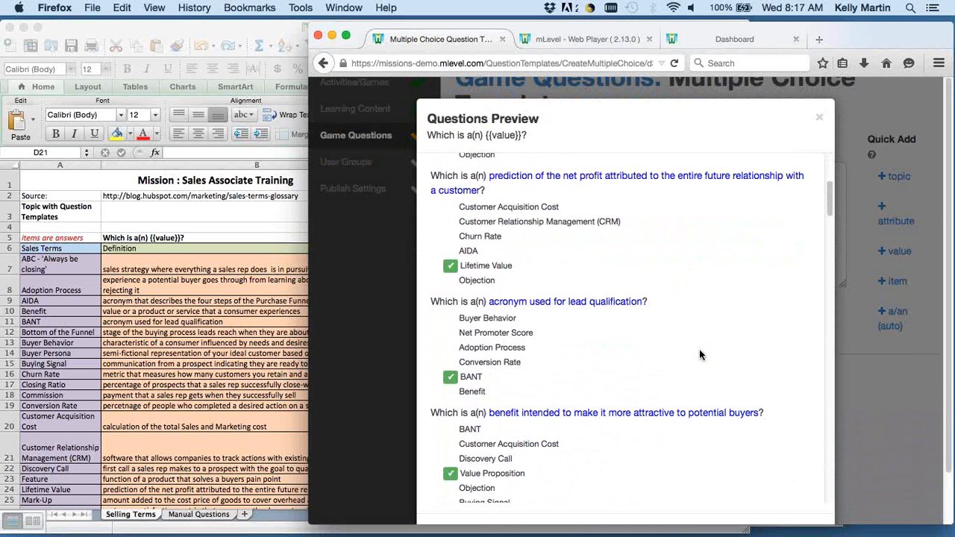
scroll(700, 350, down, 5)
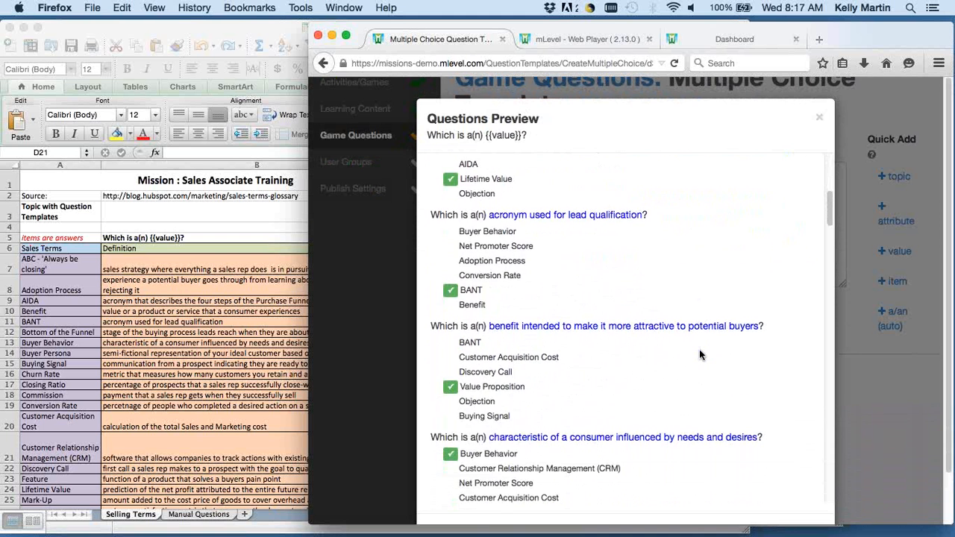
scroll(699, 355, down, 3)
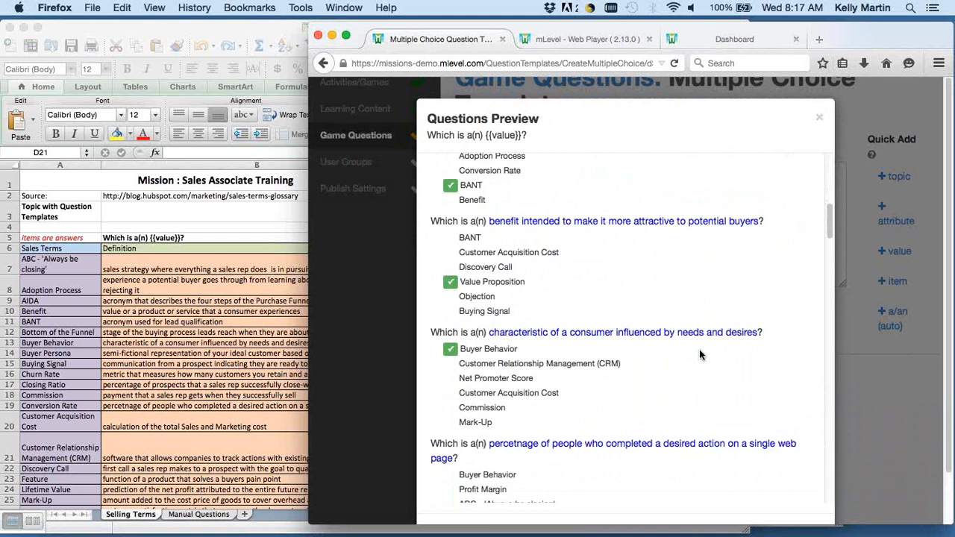
scroll(699, 355, down, 15)
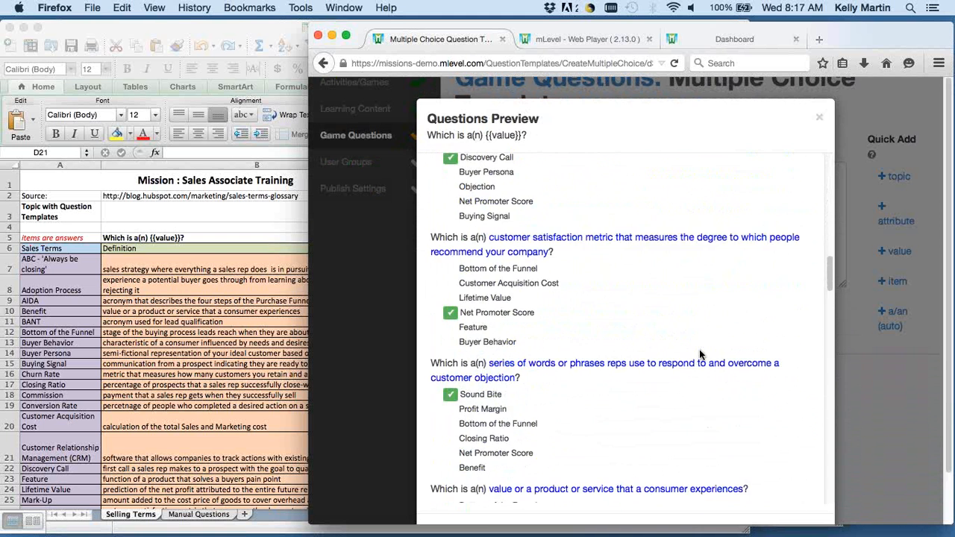
scroll(700, 355, down, 4)
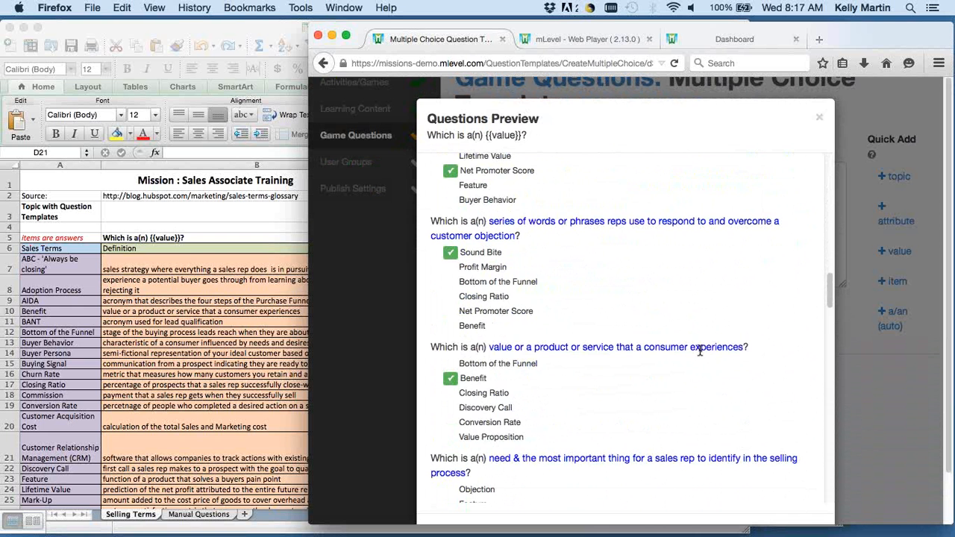
scroll(699, 351, down, 18)
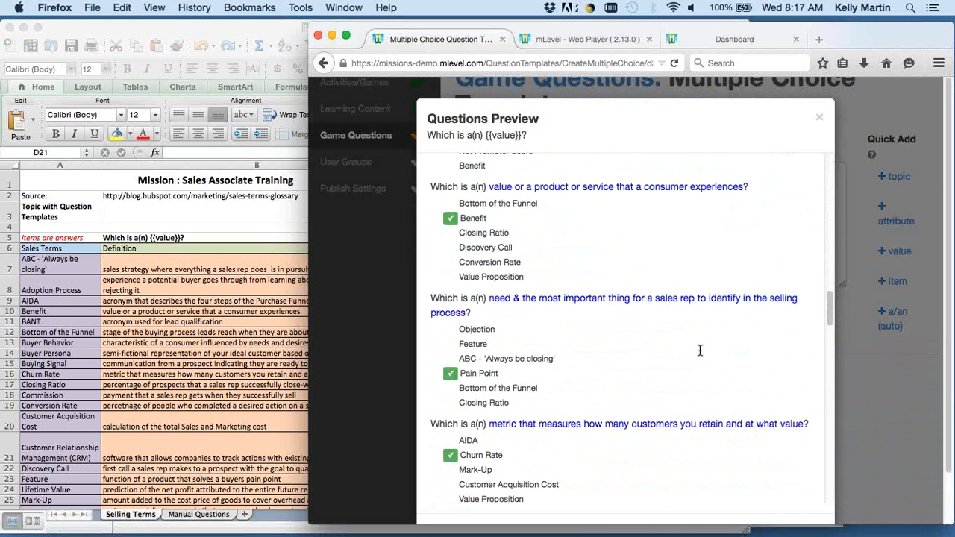
scroll(700, 351, down, 20)
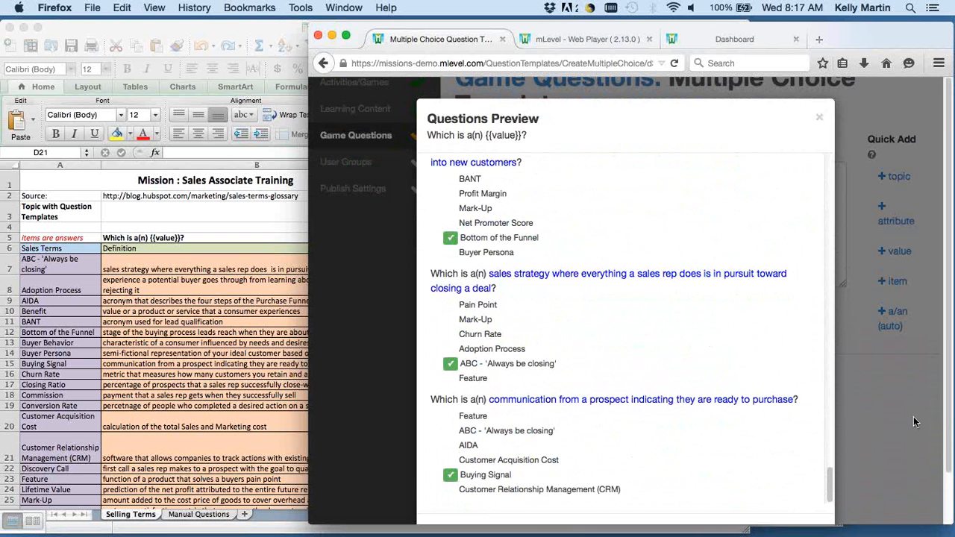
scroll(864, 421, down, 2)
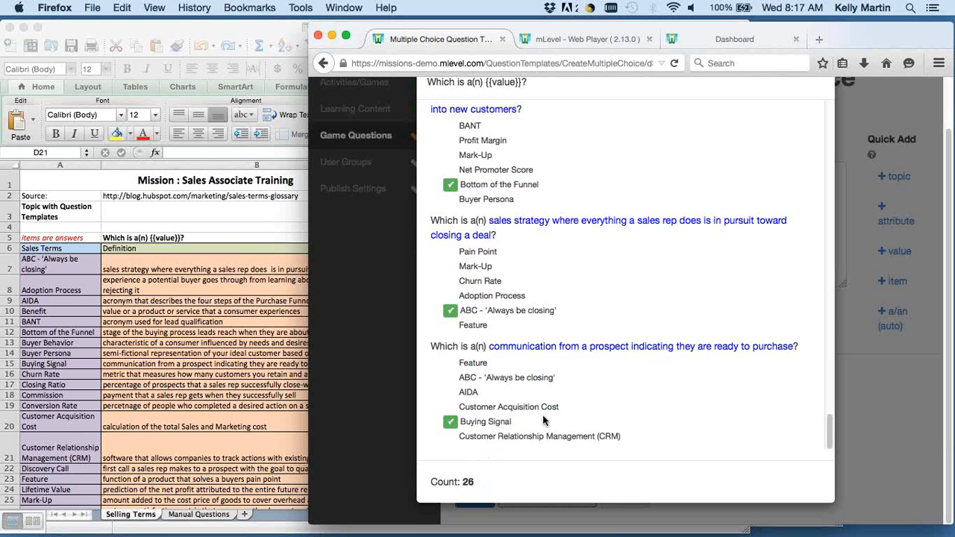
scroll(657, 305, up, 20)
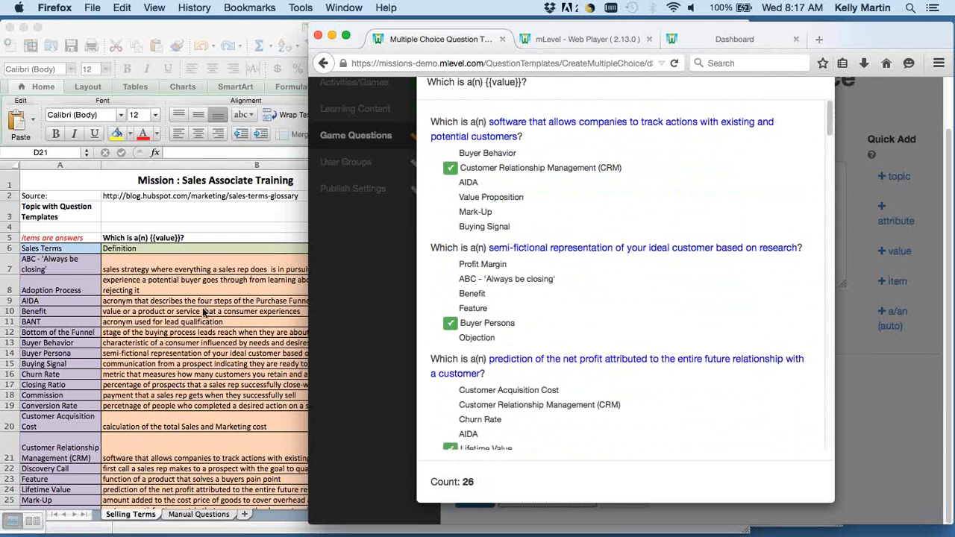
scroll(796, 134, up, 2)
Close the questions preview and save the multiple choice template.
click(819, 120)
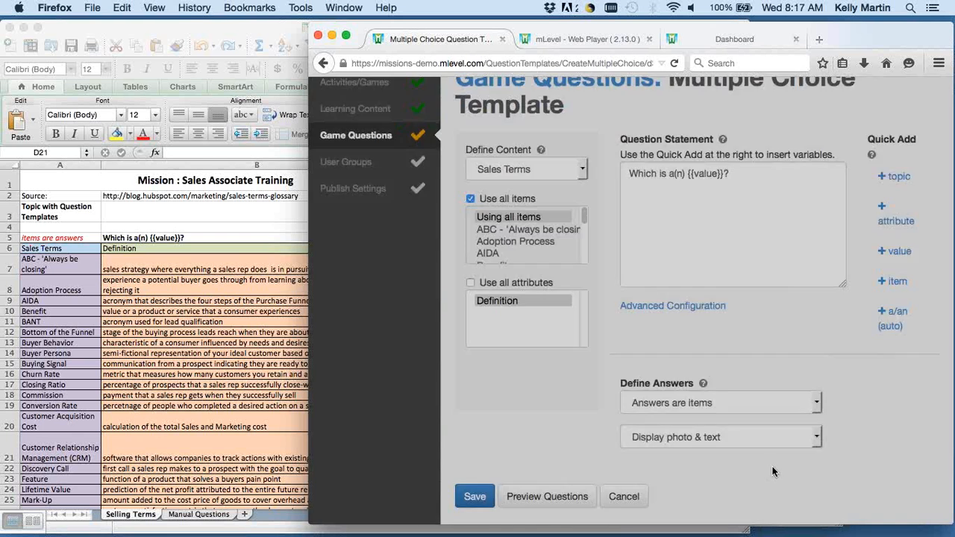
click(470, 498)
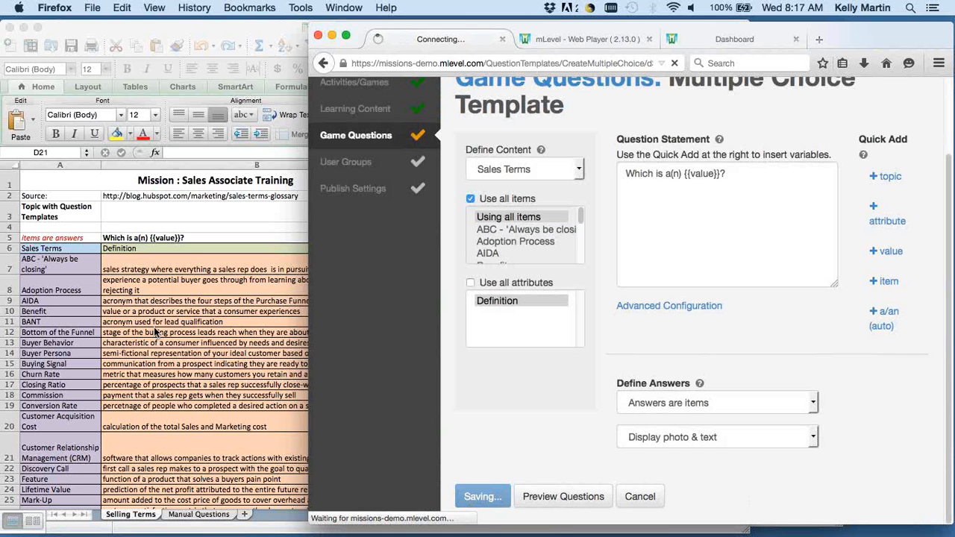
Switch to Excel, show the Manual Questions sheet, and narrow both the workbook window and column A.
click(179, 408)
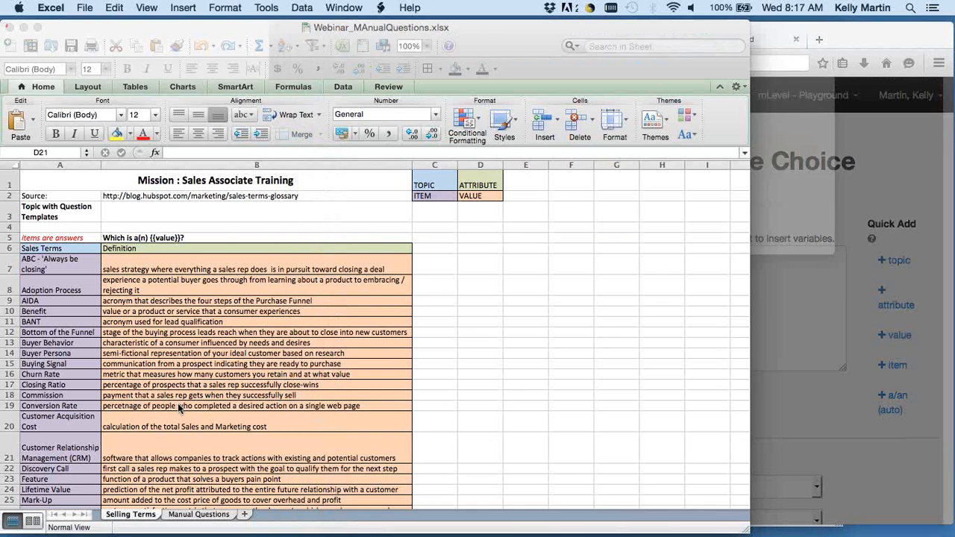
click(199, 514)
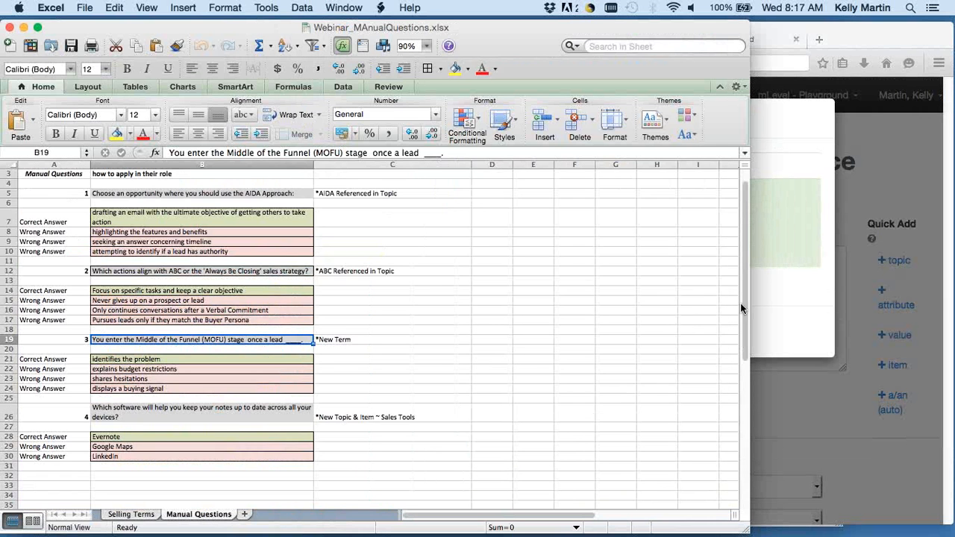
drag(750, 309, 527, 309)
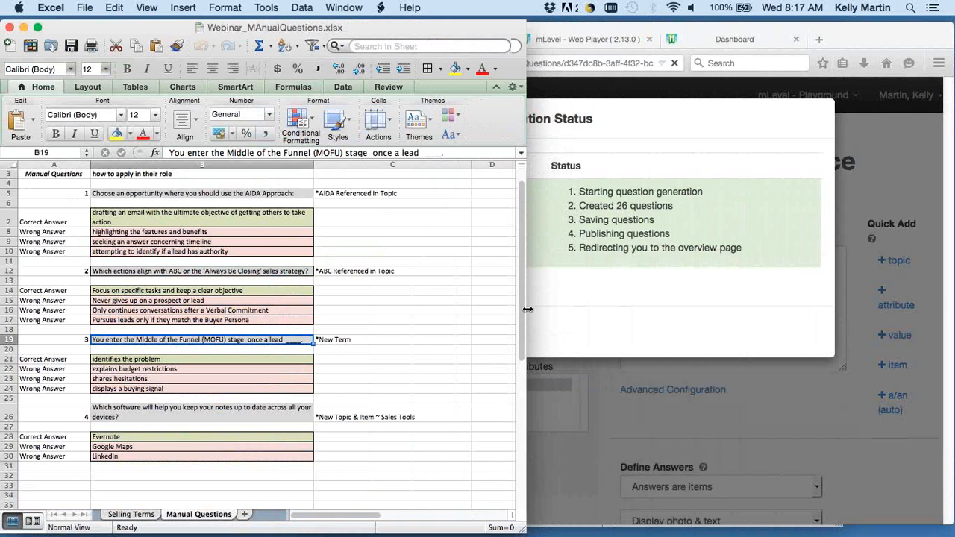
click(732, 274)
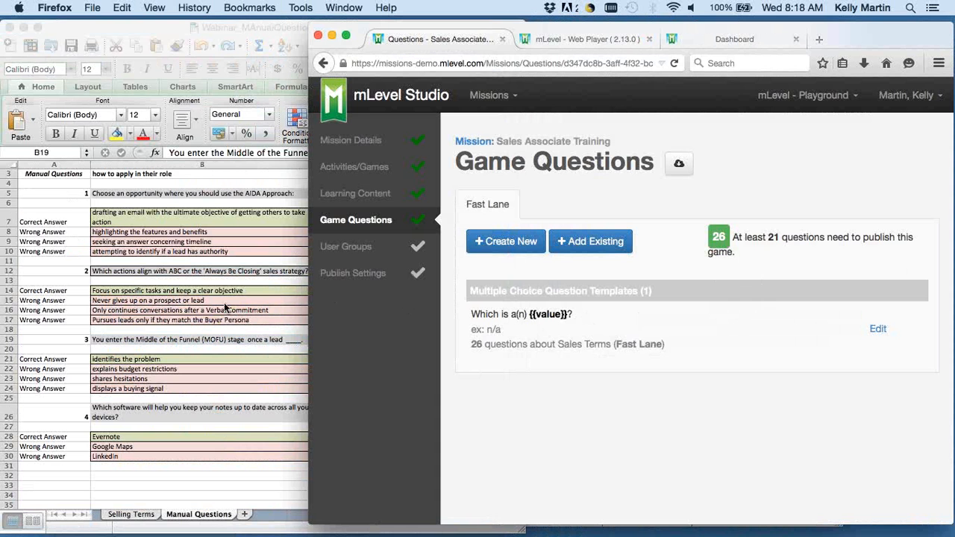
click(241, 280)
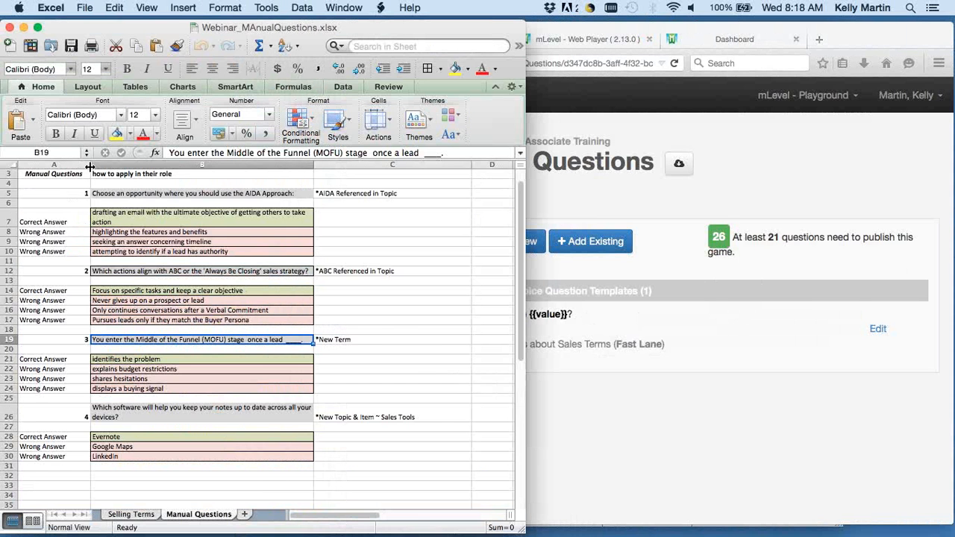
drag(90, 167, 71, 166)
click(38, 179)
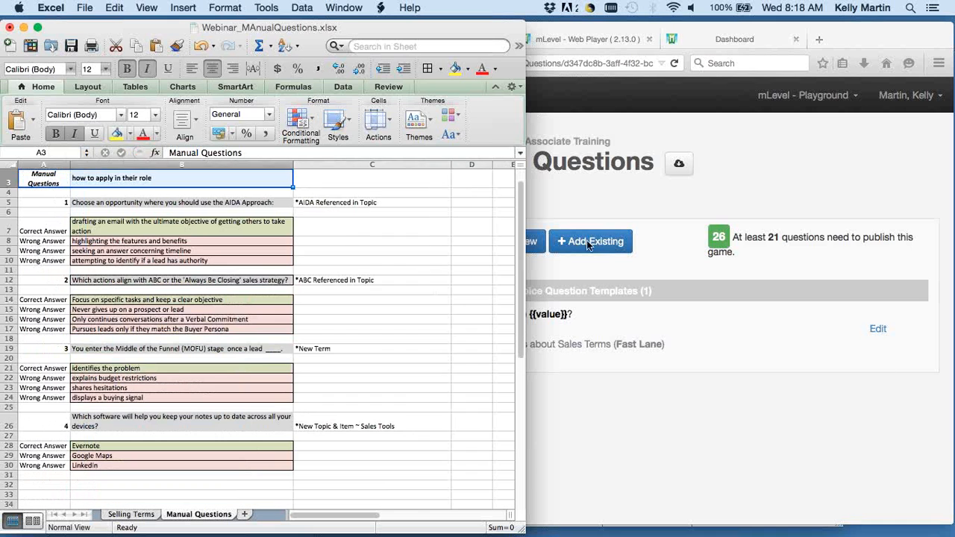
Switch back to Firefox and start a new manually entered single multiple choice question for the Fast Lane game.
click(767, 390)
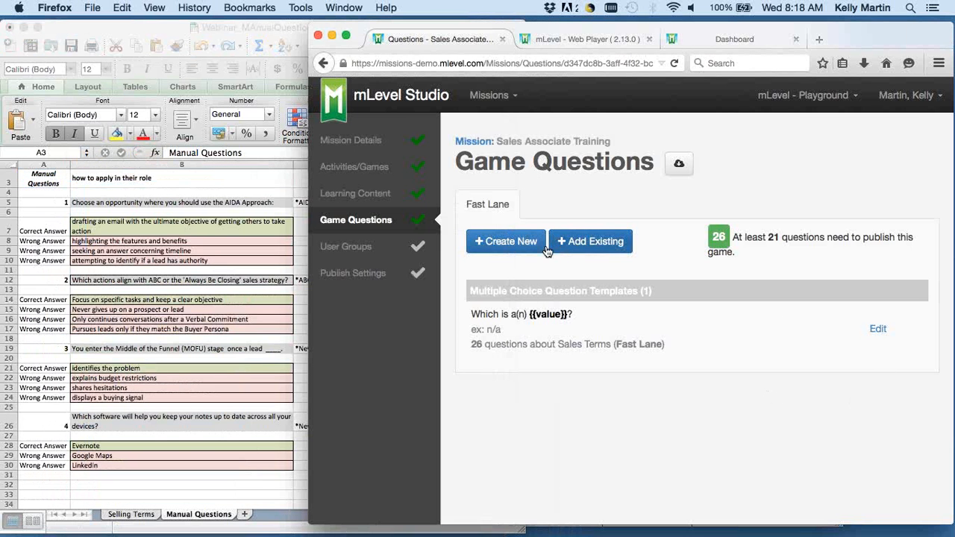
click(508, 242)
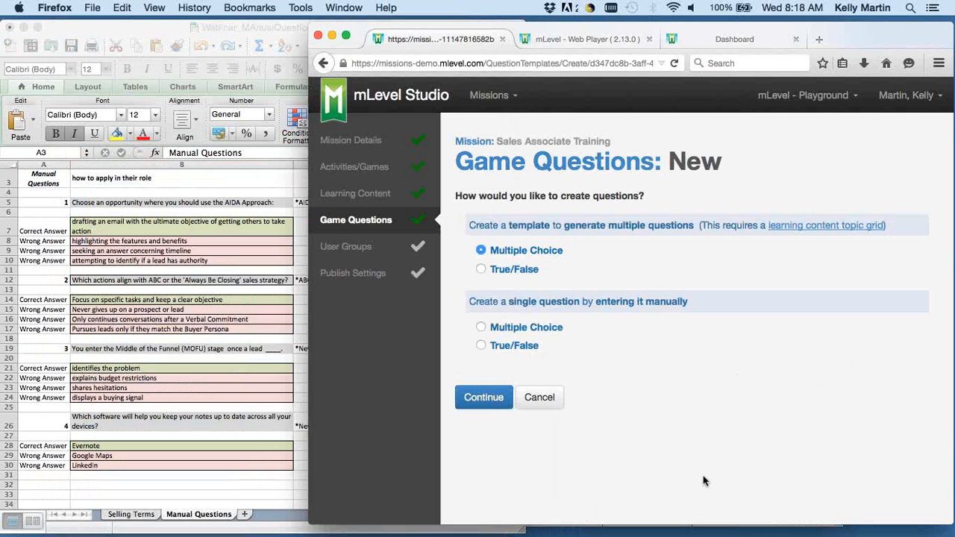
click(322, 63)
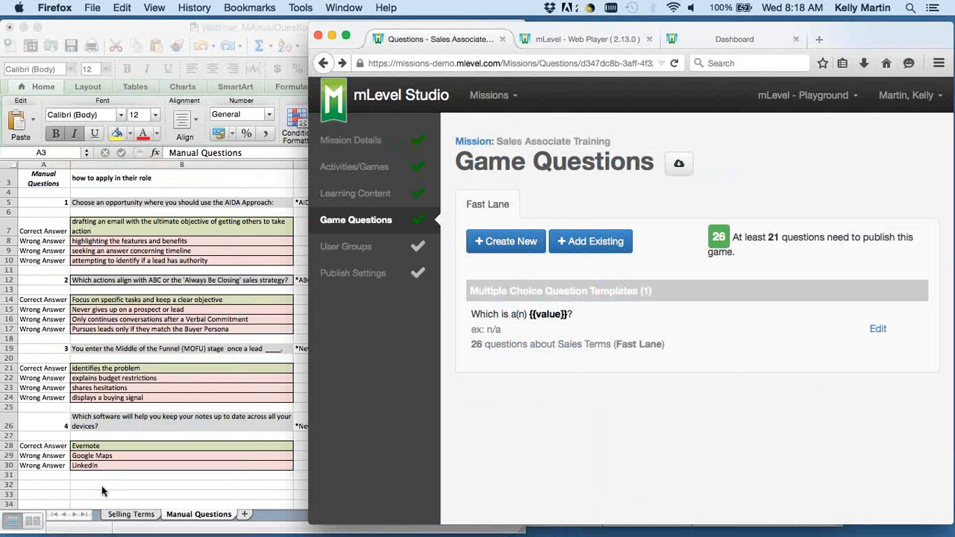
click(504, 244)
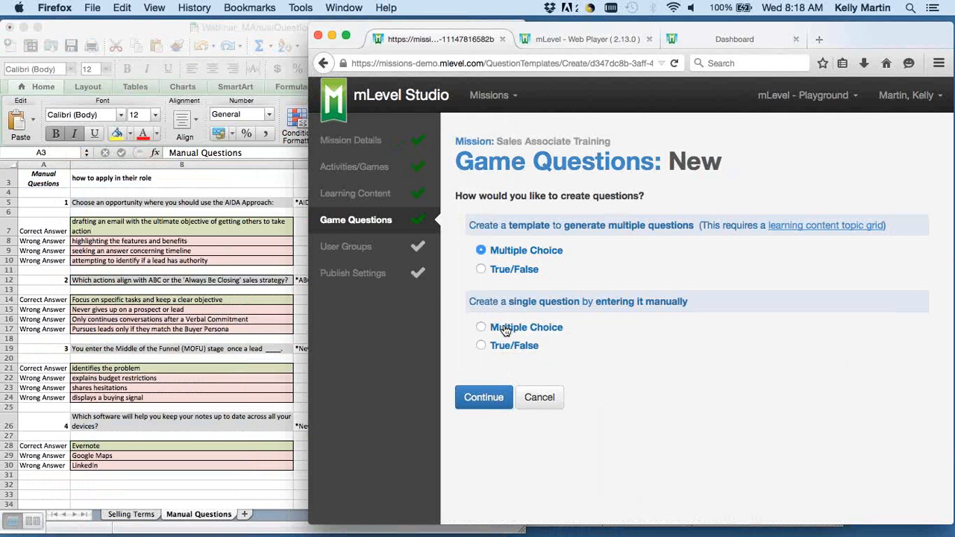
click(505, 330)
click(493, 399)
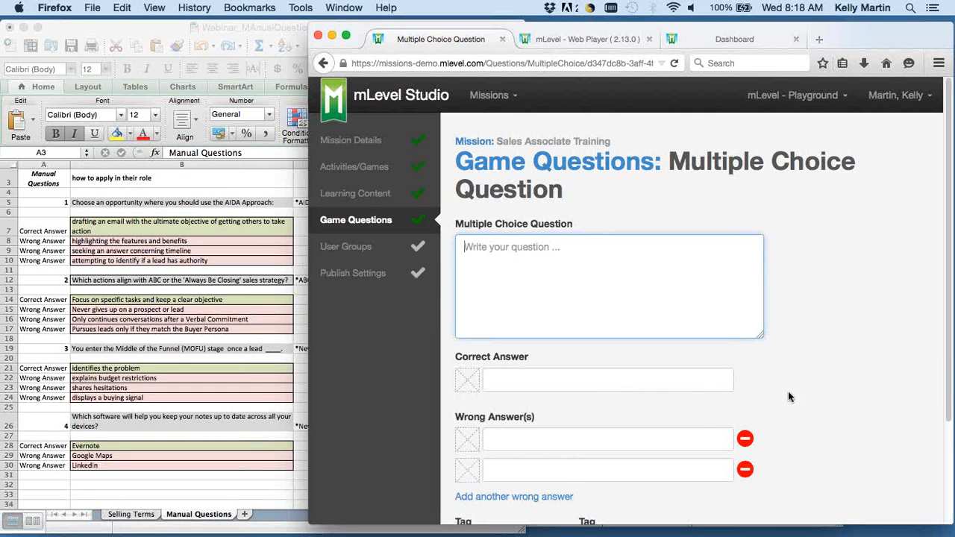
Copy "Choose an opportunity where you should use the AIDA Approach:" from the Manual Questions sheet into the multiple choice question text.
scroll(830, 431, down, 3)
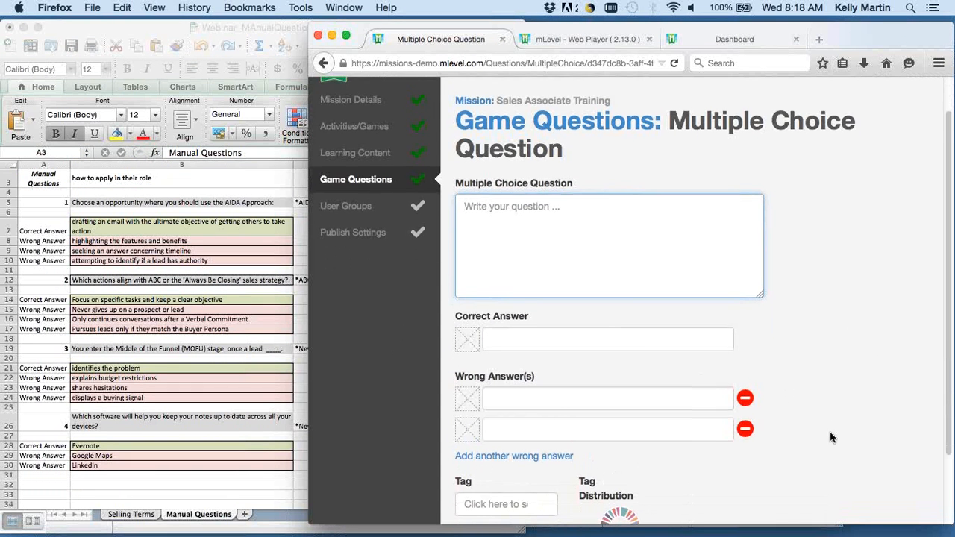
scroll(830, 431, down, 1)
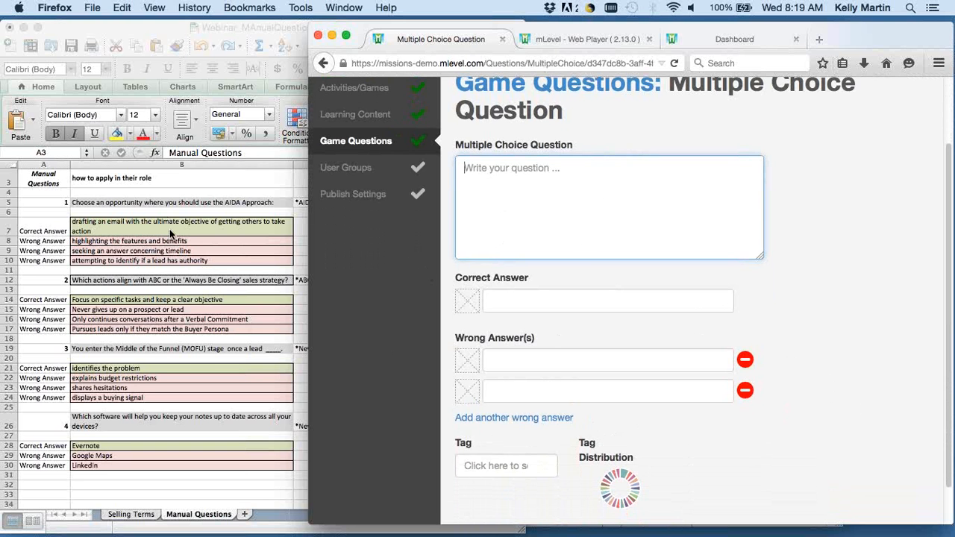
click(198, 202)
key(super+c)
click(619, 211)
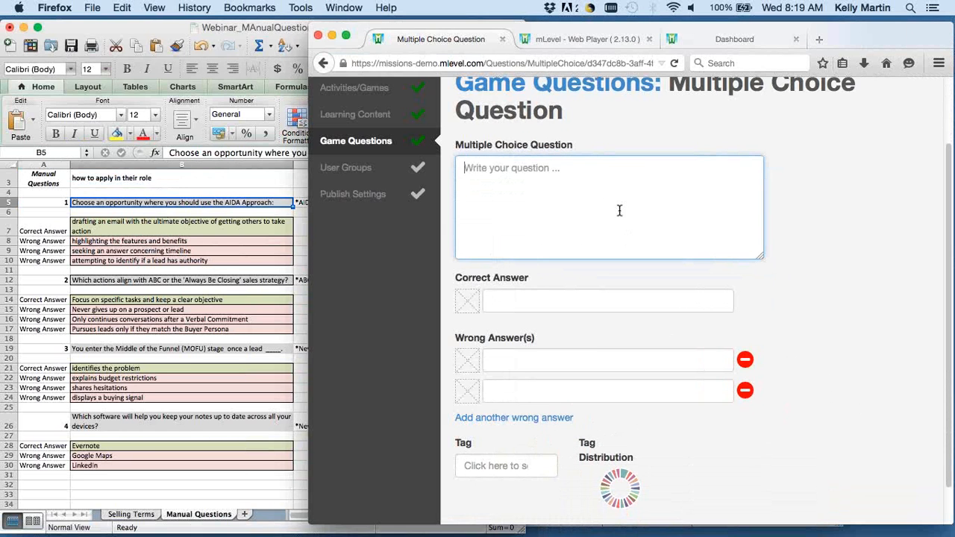
key(super+v)
Copy "drafting an email with the ultimate objective of getting others to take action" from the sheet into the question's correct answer.
click(218, 225)
key(super+c)
click(606, 300)
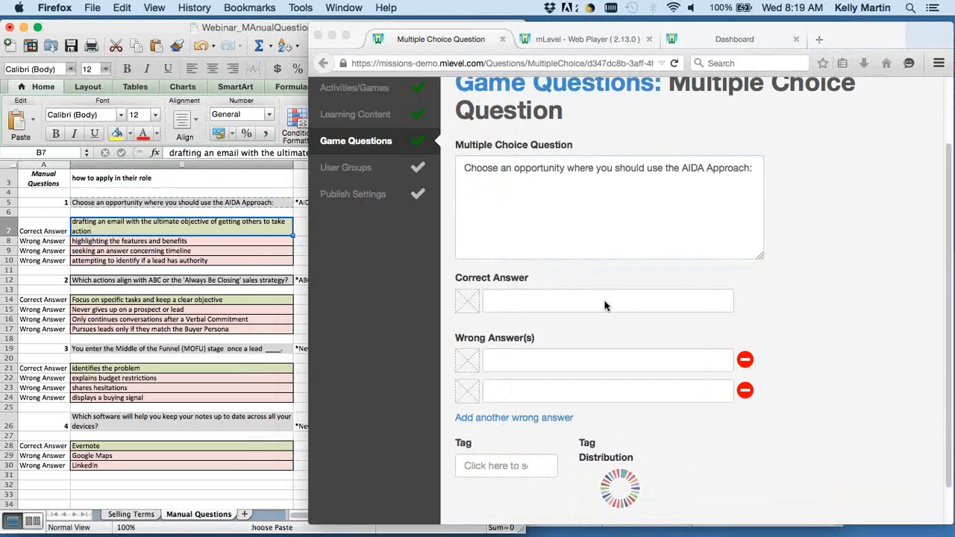
key(super+v)
Copy "highlighting the features and benefits" and "seeking an answer concerning timeline" from the sheet into the question's two wrong answers.
click(179, 241)
key(super+c)
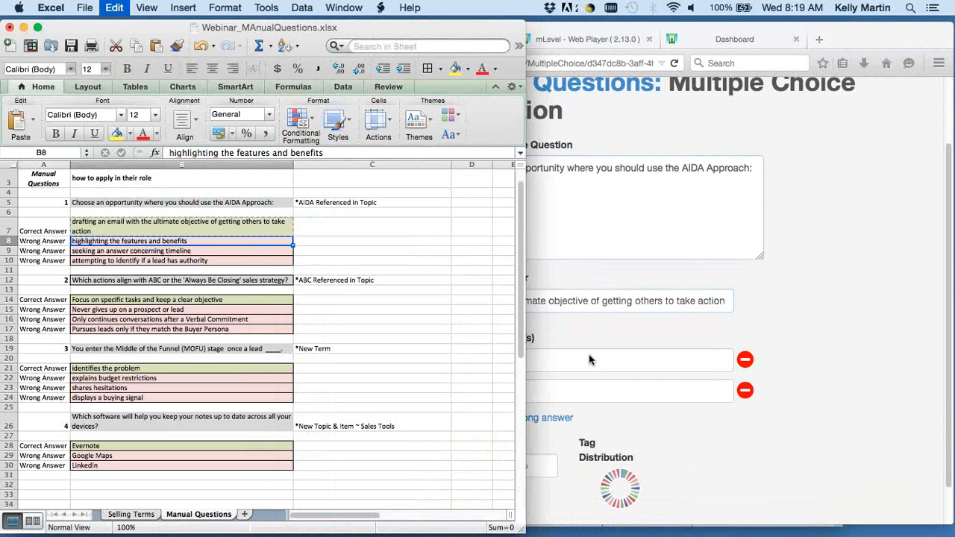
click(608, 360)
key(super+v)
click(219, 258)
key(super+c)
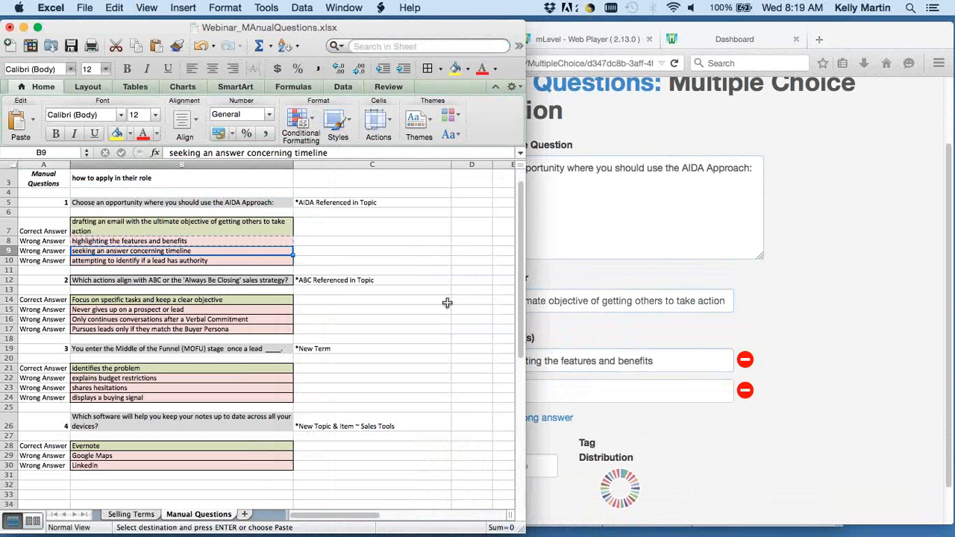
click(608, 391)
key(super+v)
Copy "attempting to identify if a lead has authority" from the sheet into an added third wrong answer.
click(282, 315)
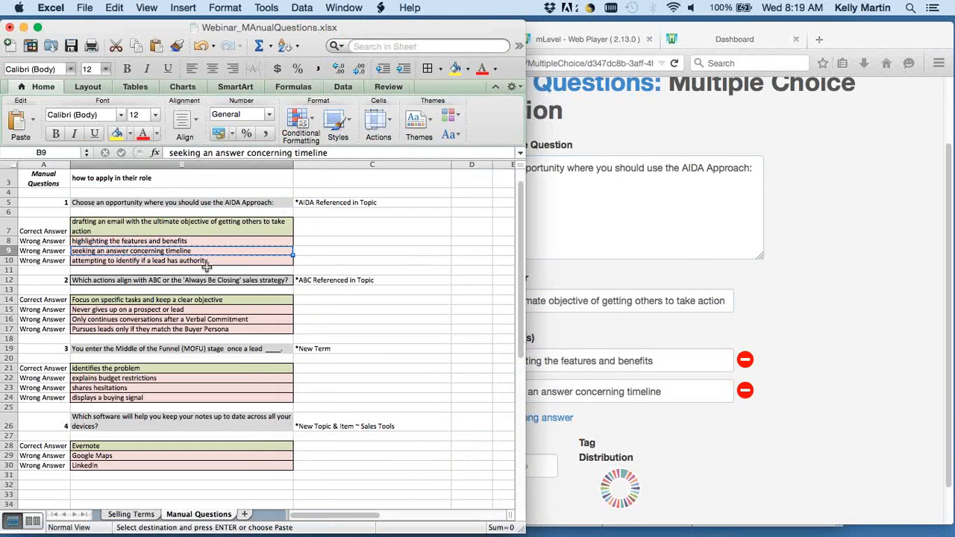
click(208, 261)
key(super+c)
click(715, 460)
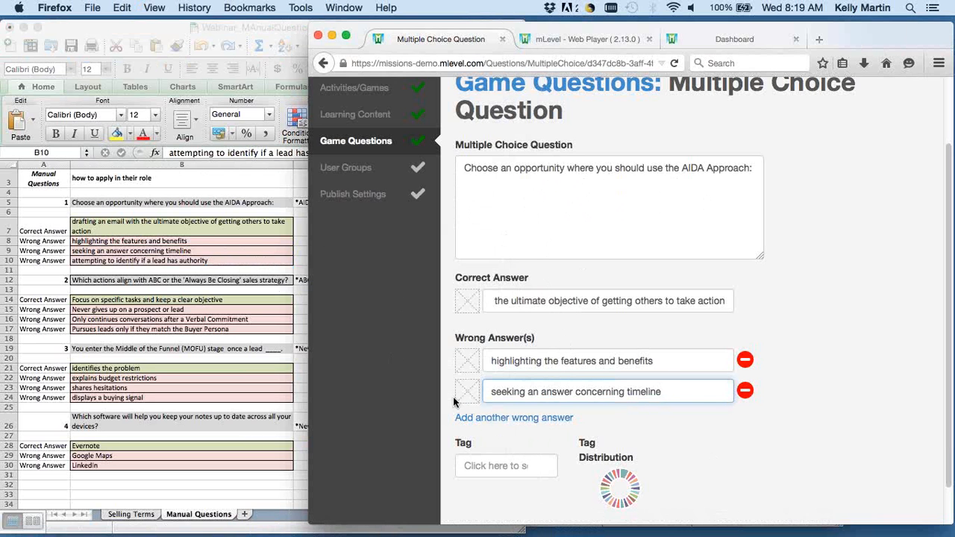
click(509, 418)
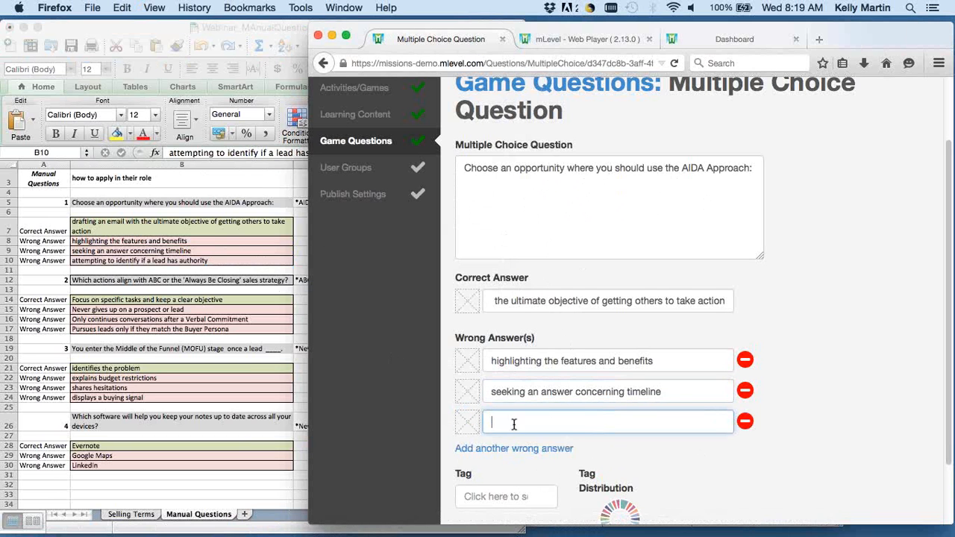
key(super+v)
click(808, 449)
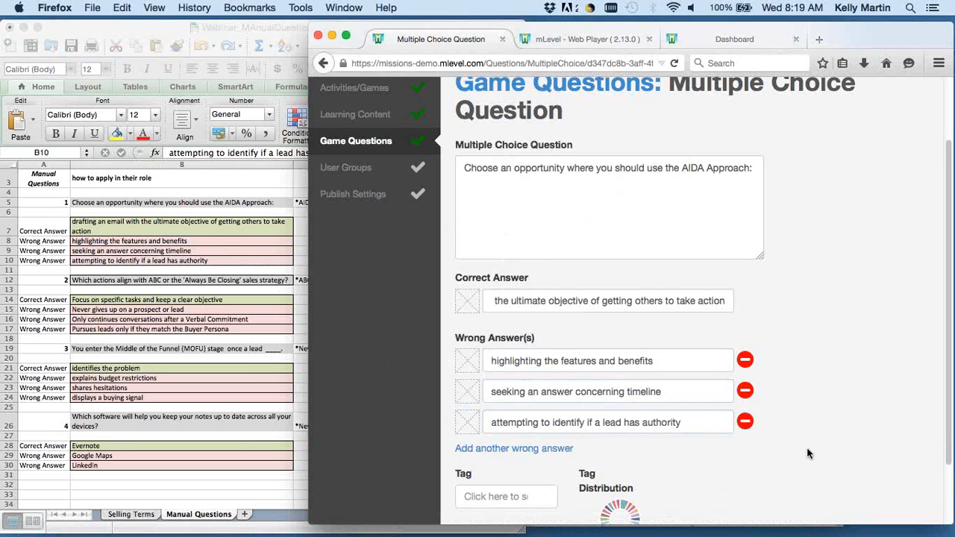
Attach the Blue _ Image file to the AIDA question's correct answer and to each of its three wrong answers.
scroll(807, 447, down, 1)
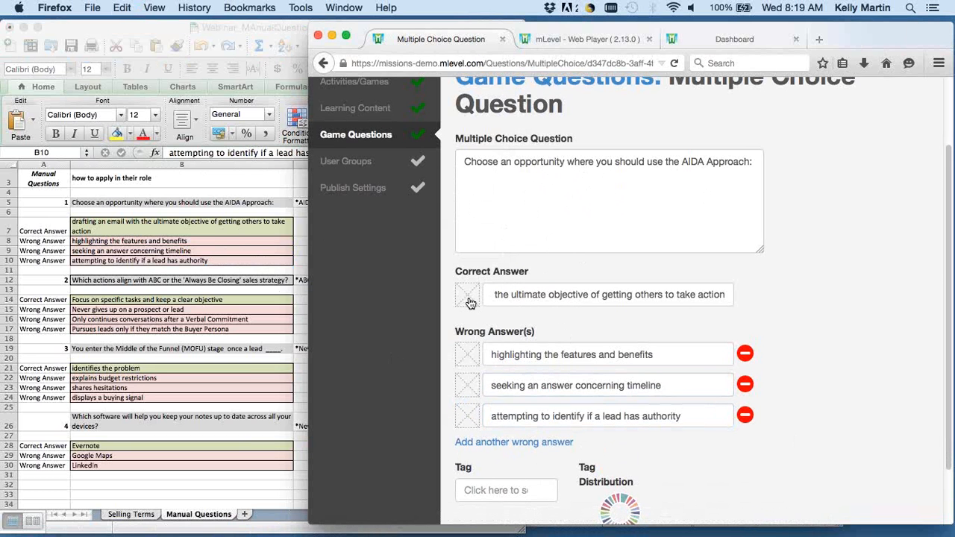
click(469, 297)
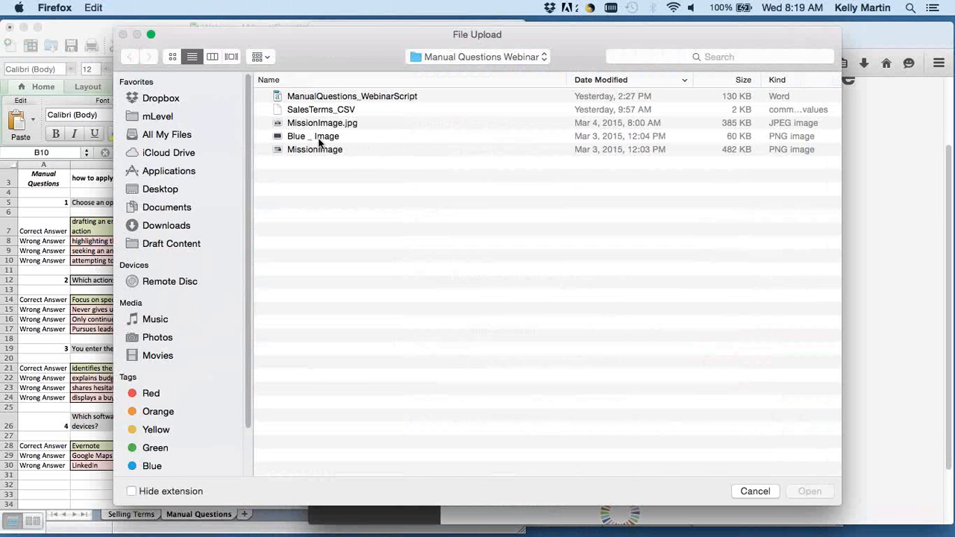
click(319, 136)
key(Return)
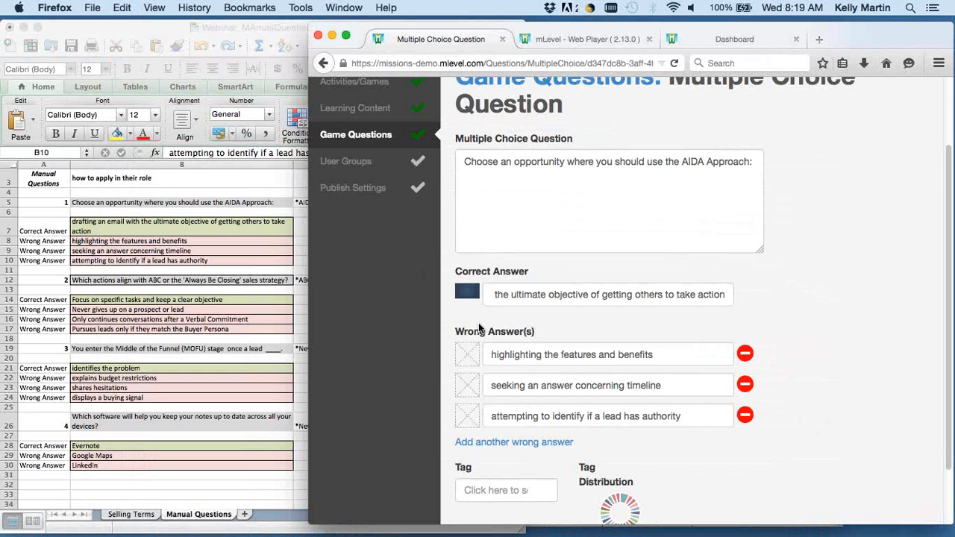
click(469, 354)
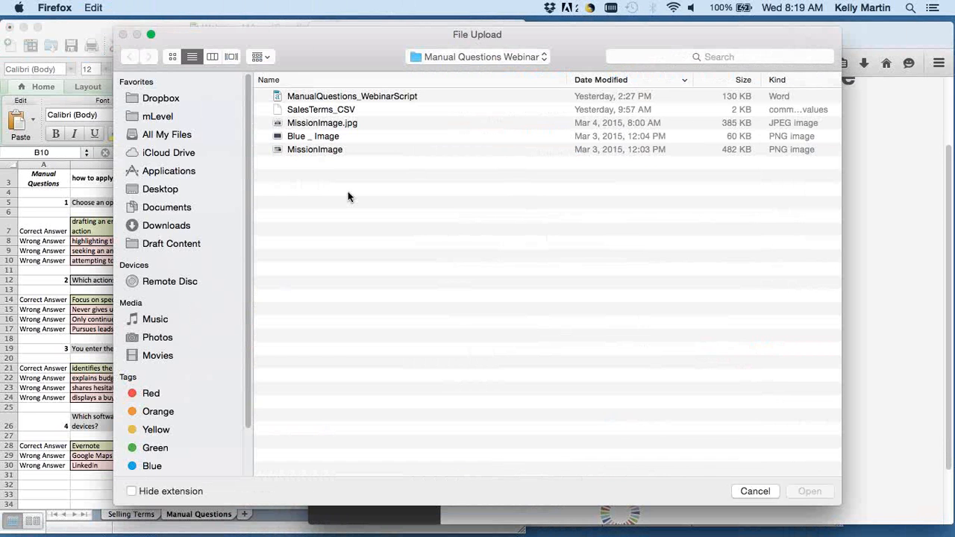
click(313, 136)
key(Return)
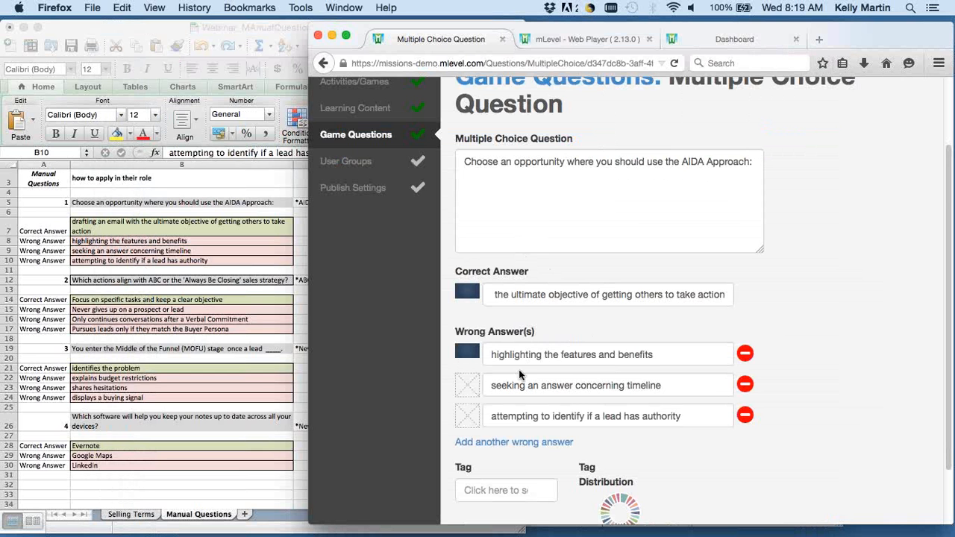
click(467, 386)
double_click(321, 138)
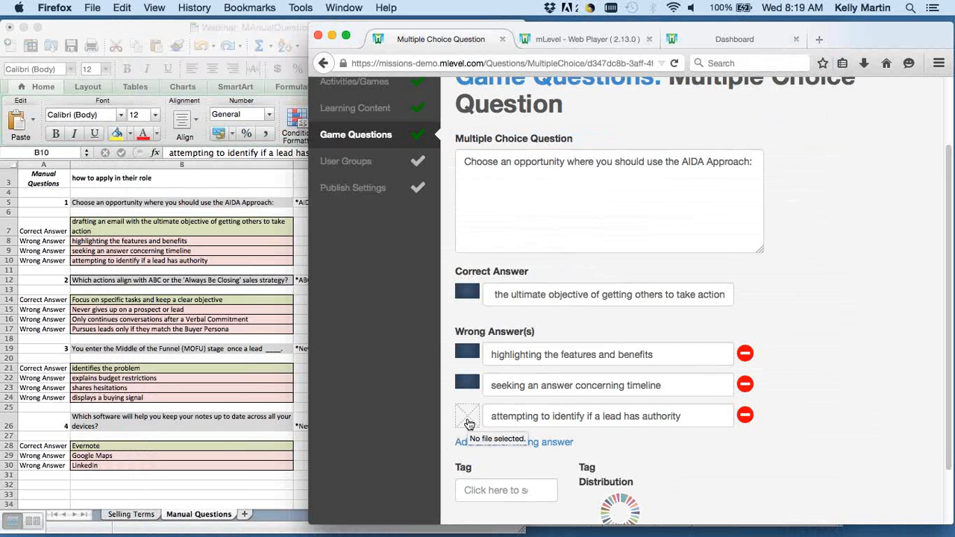
click(467, 417)
click(319, 136)
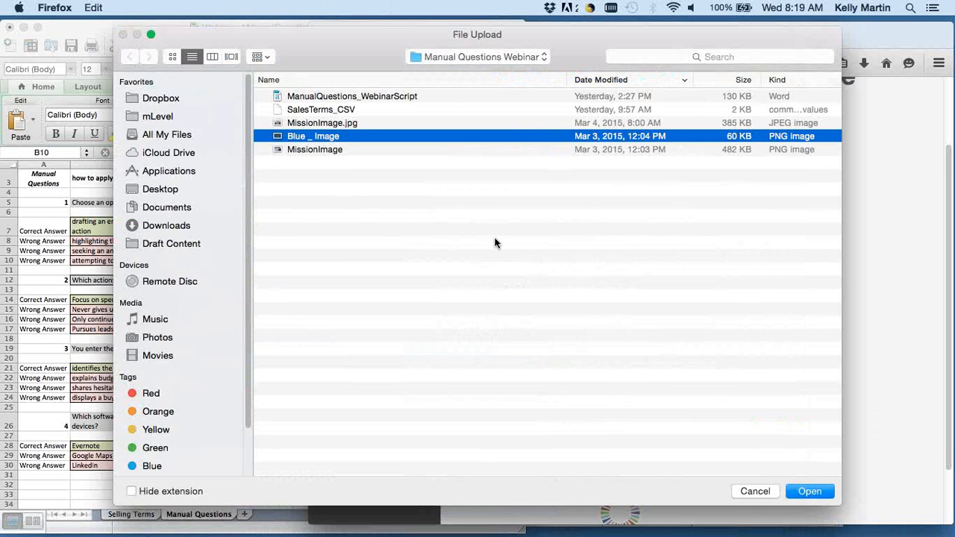
key(Return)
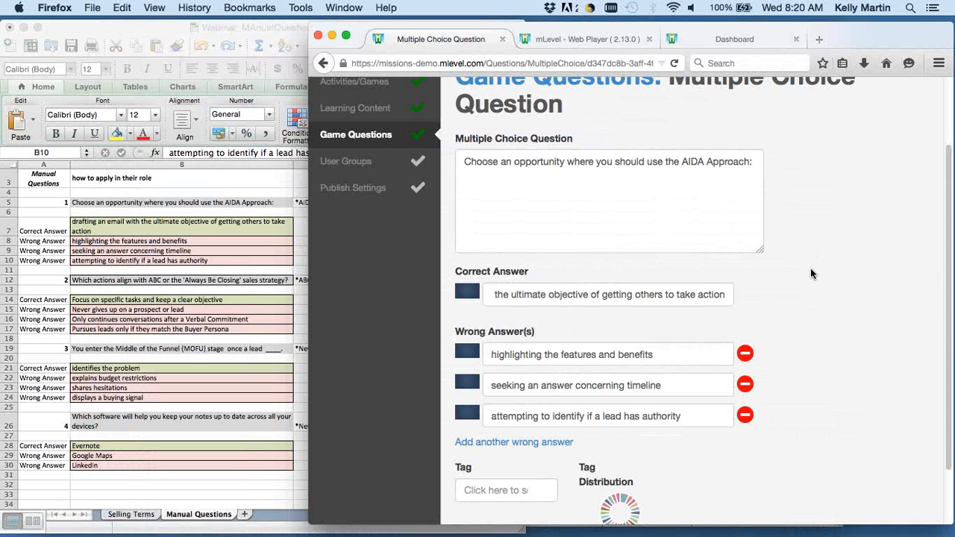
Widen the browser window to examine the tag field and Tag Distribution chart, and narrow it again to uncover the spreadsheet.
scroll(811, 275, down, 3)
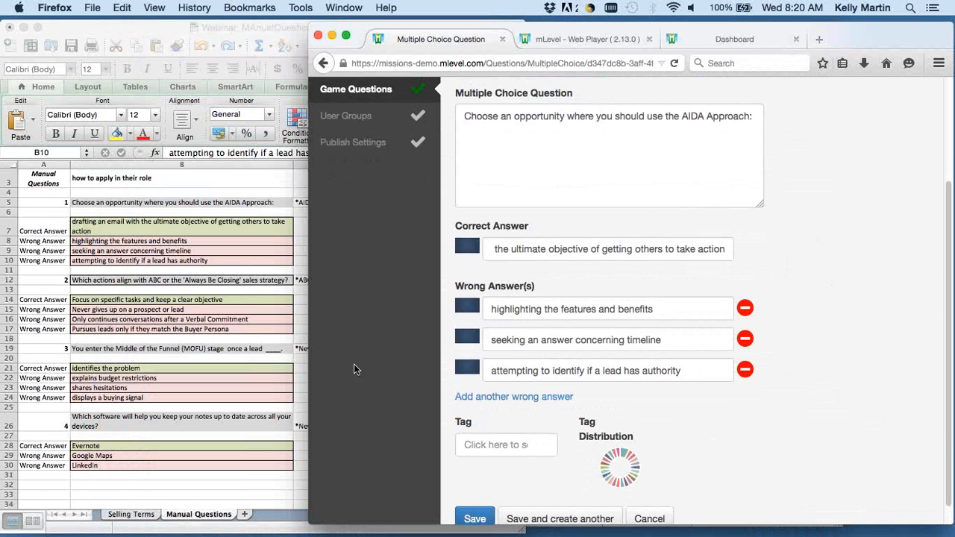
drag(307, 341, 267, 341)
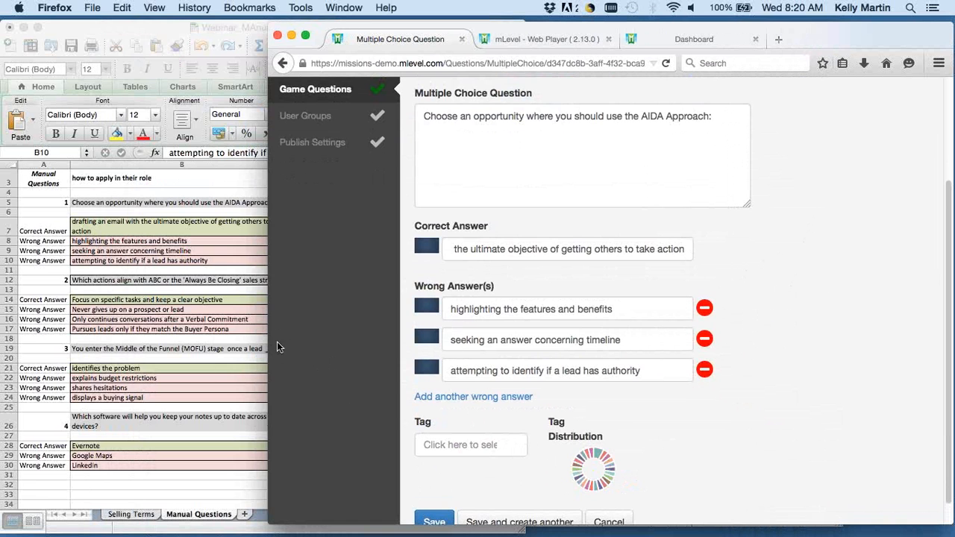
drag(267, 343, 82, 363)
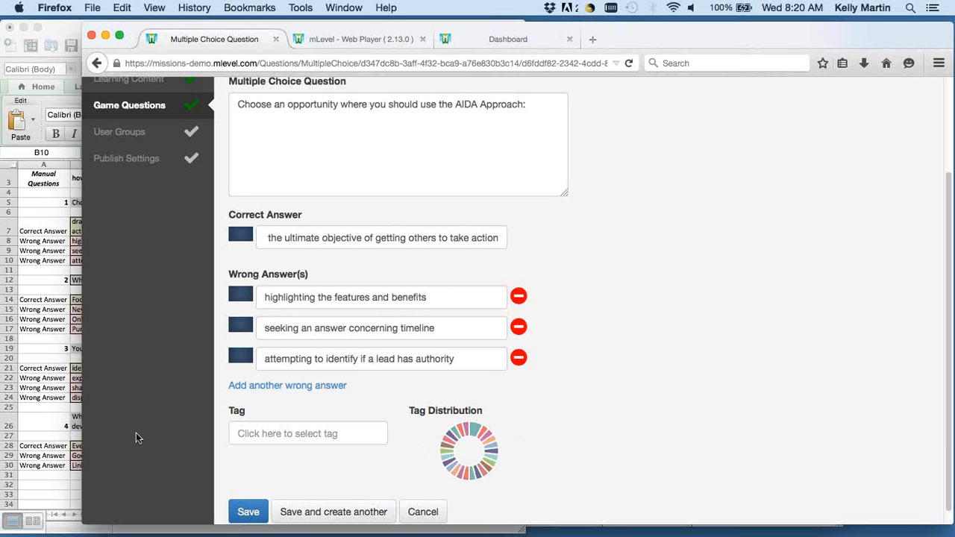
mouse_move(478, 429)
drag(80, 389, 312, 386)
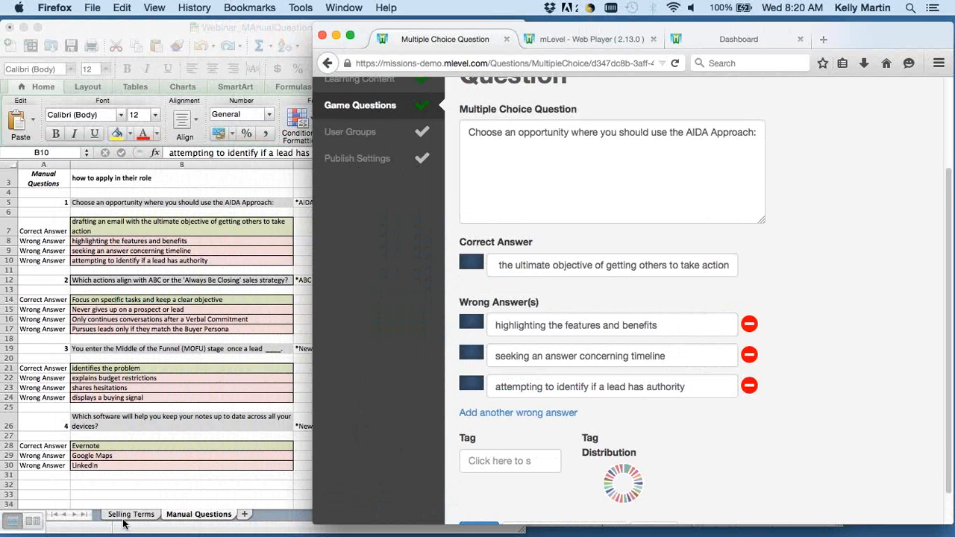
Tag the question with AIDA under Sales Terms, and save it while creating another multiple choice question.
scroll(677, 467, down, 2)
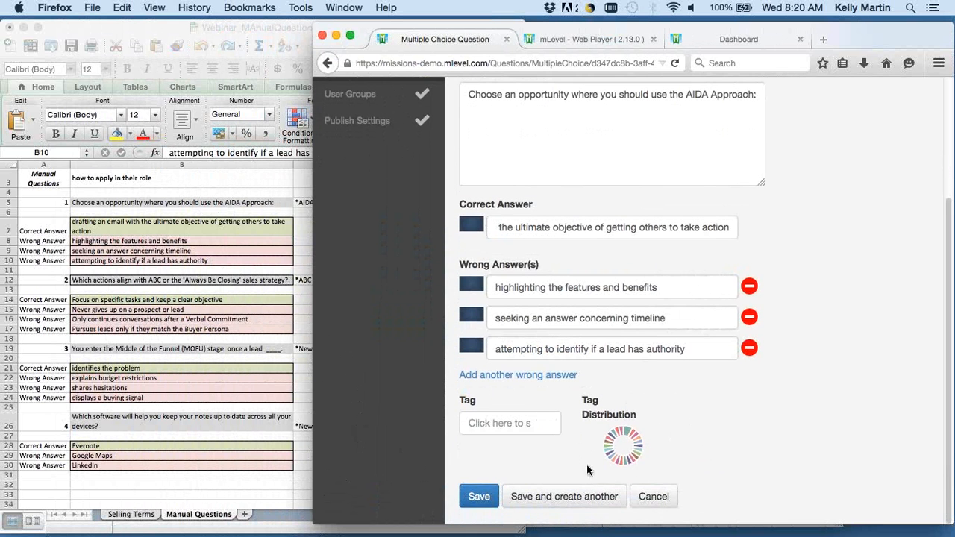
click(486, 427)
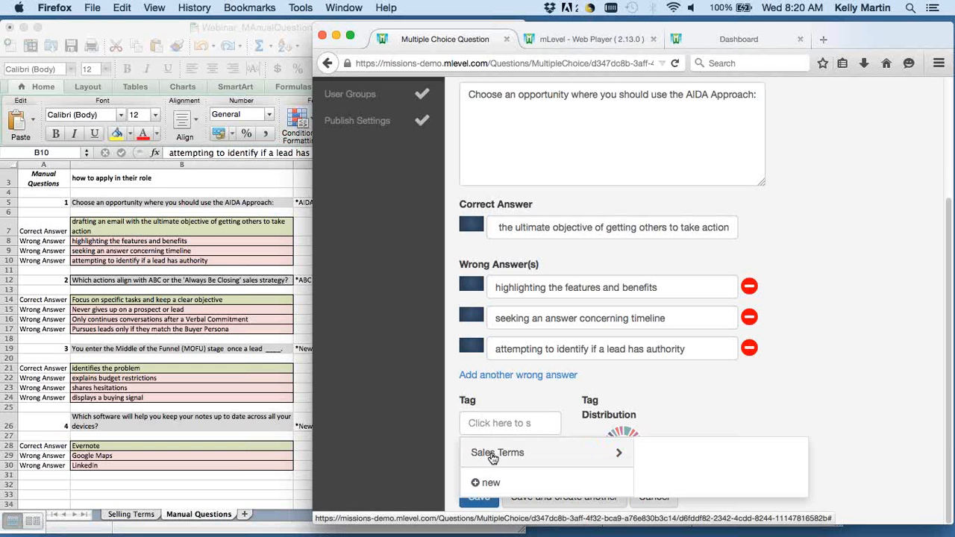
click(489, 455)
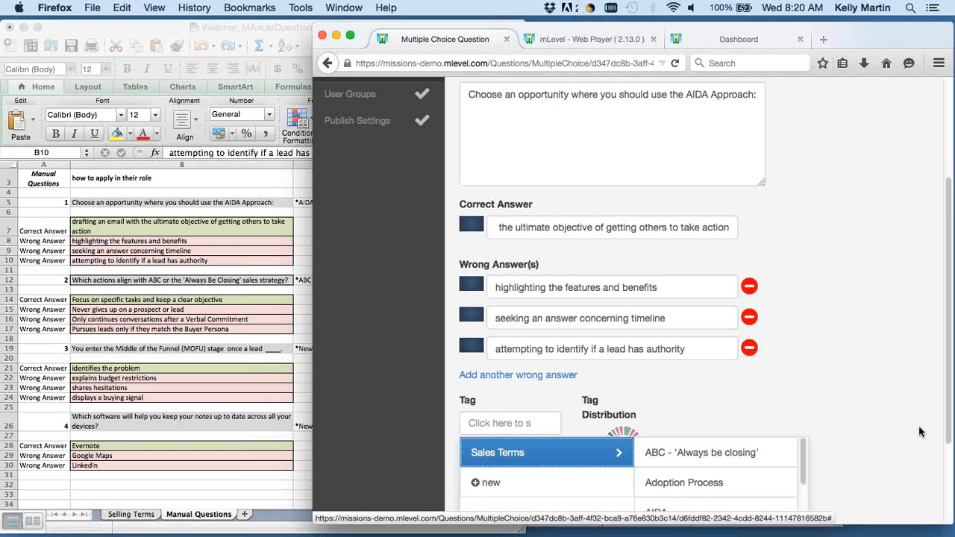
scroll(867, 425, down, 3)
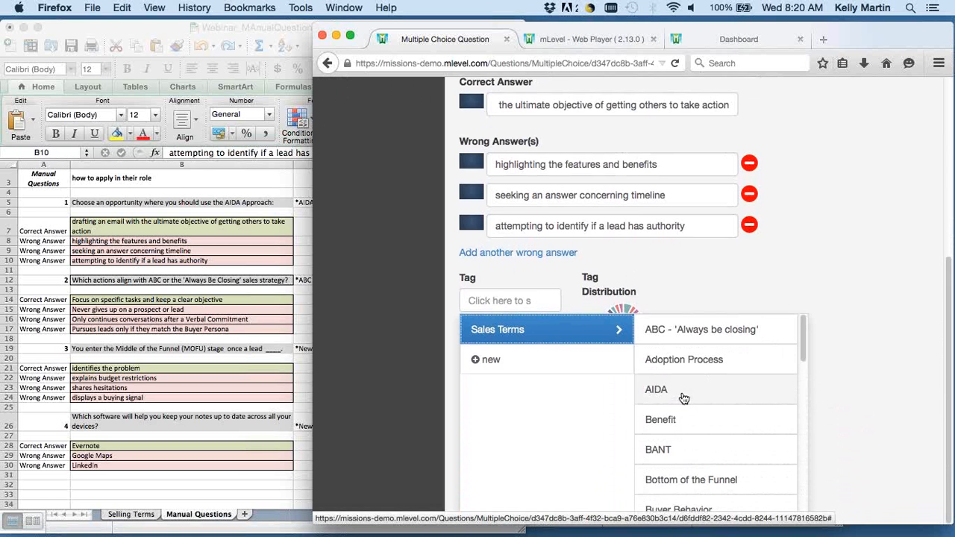
click(683, 397)
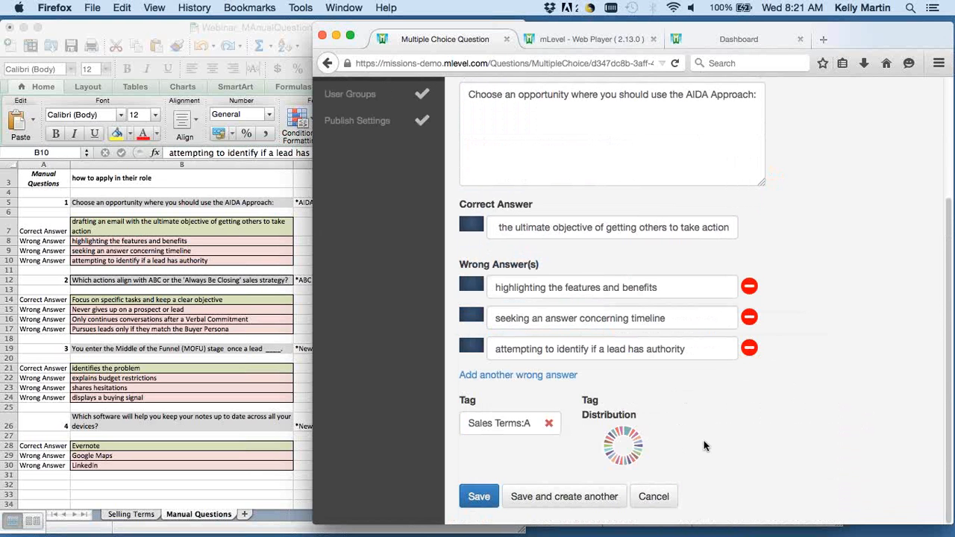
click(542, 505)
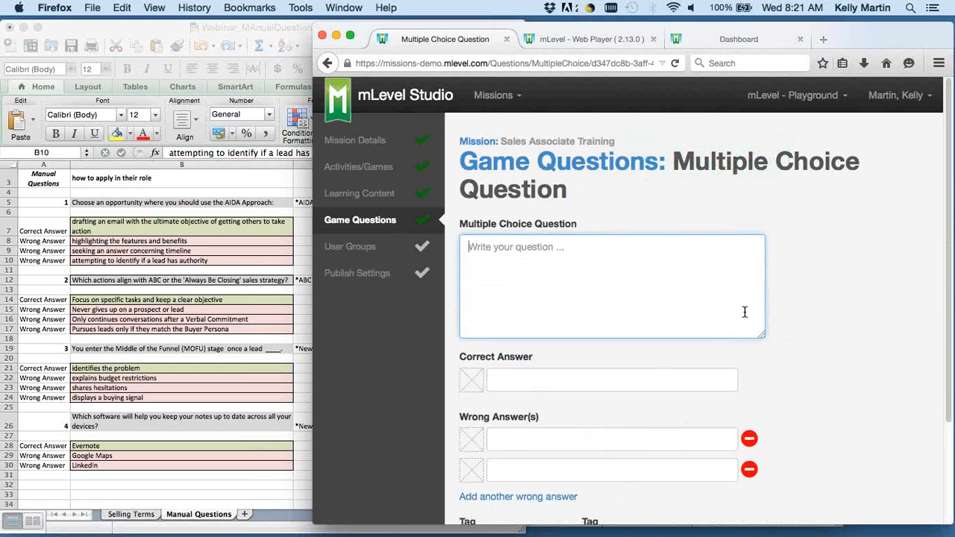
Copy "Which actions align with ABC or the 'Always Be Closing' sales strategy?" from the sheet into the new question's text.
click(155, 323)
click(179, 280)
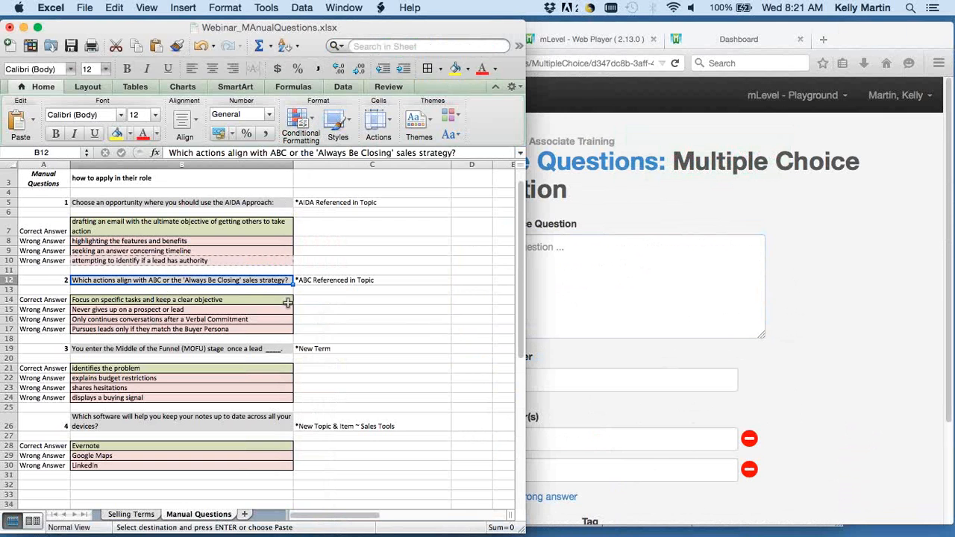
key(super+c)
click(573, 284)
key(super+v)
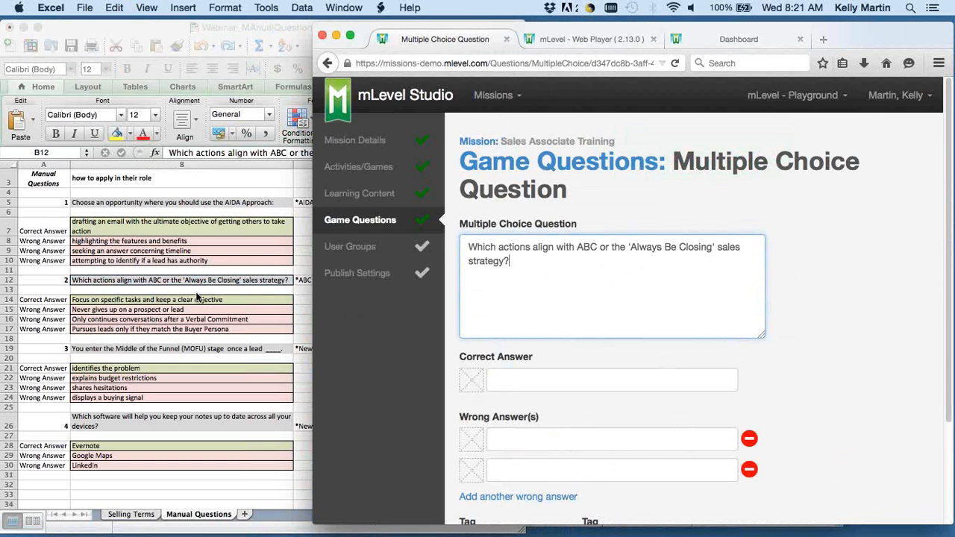
Copy "Focus on specific tasks and keep a clear objective" from the sheet into the ABC question's correct answer.
click(224, 300)
key(super+c)
click(593, 358)
click(559, 379)
key(super+v)
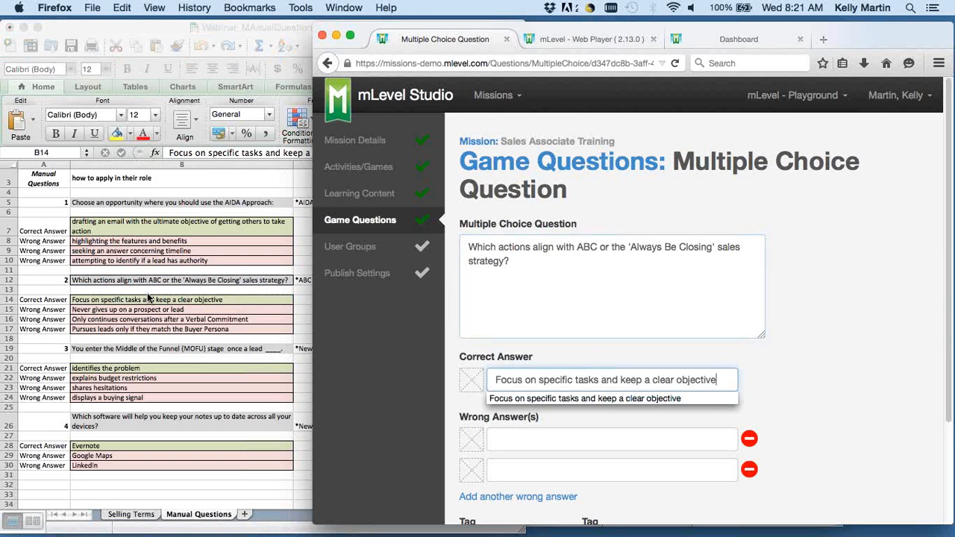
Copy "Never gives up on a prospect or lead" and "Only continues conversations after a Verbal Commitment" from the sheet into the first two wrong answers.
click(135, 308)
click(135, 308)
key(super+c)
click(646, 477)
click(615, 440)
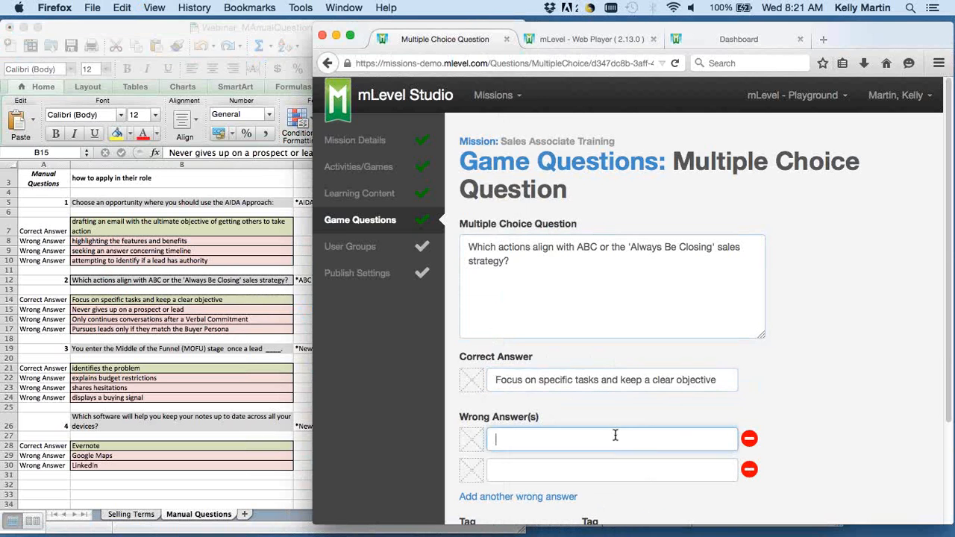
key(super+v)
click(186, 326)
click(187, 319)
key(super+c)
click(612, 470)
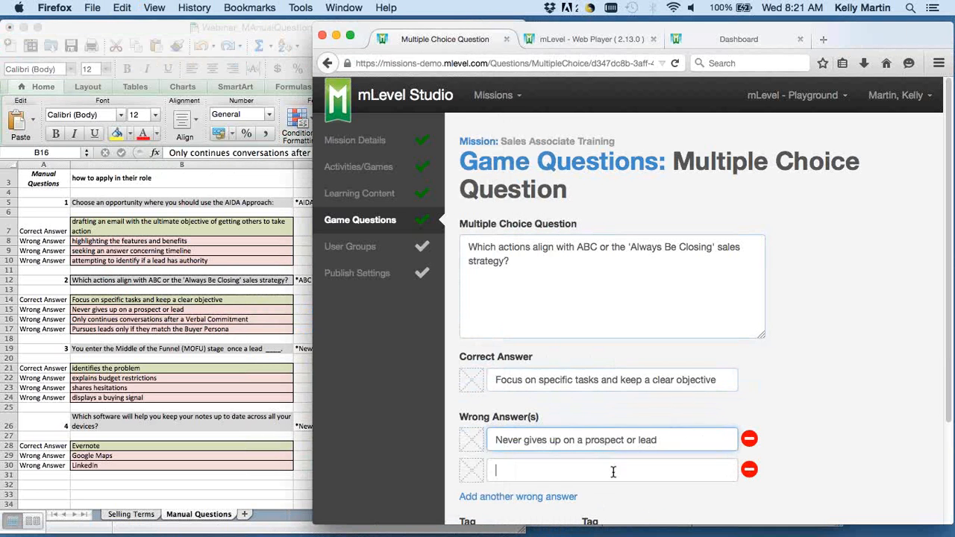
key(super+v)
Add a third wrong answer to the ABC question with "Pursues leads only if they match the Buyer Persona" copied from the sheet.
click(201, 320)
click(187, 329)
key(super+c)
click(798, 409)
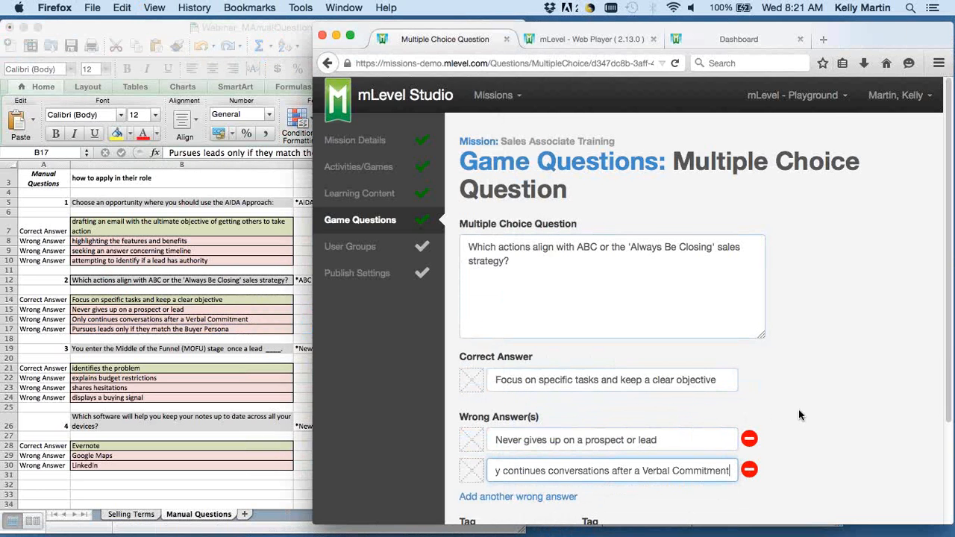
scroll(798, 409, down, 1)
click(540, 455)
key(super+v)
click(782, 406)
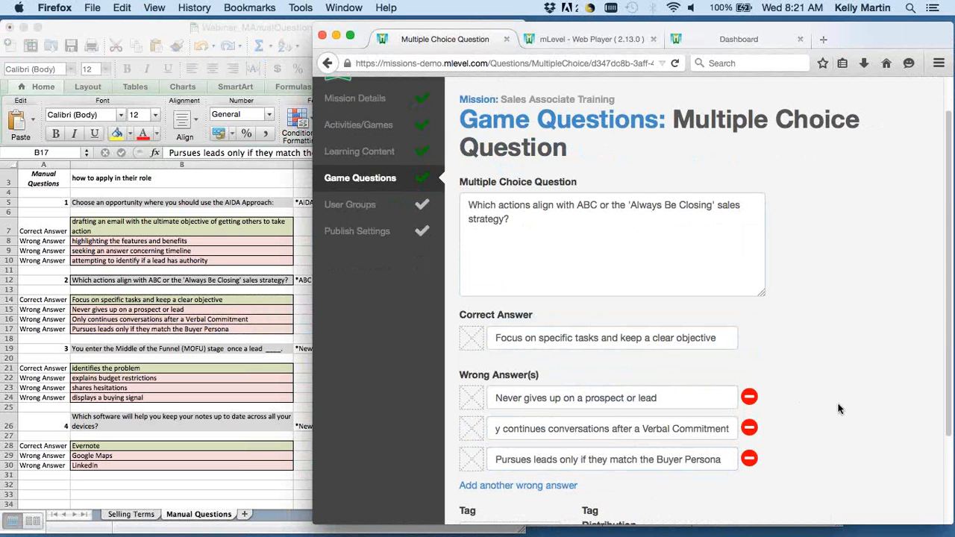
Attach the "Blue _ Image" picture to the ABC question's correct answer and all three wrong answers.
click(472, 337)
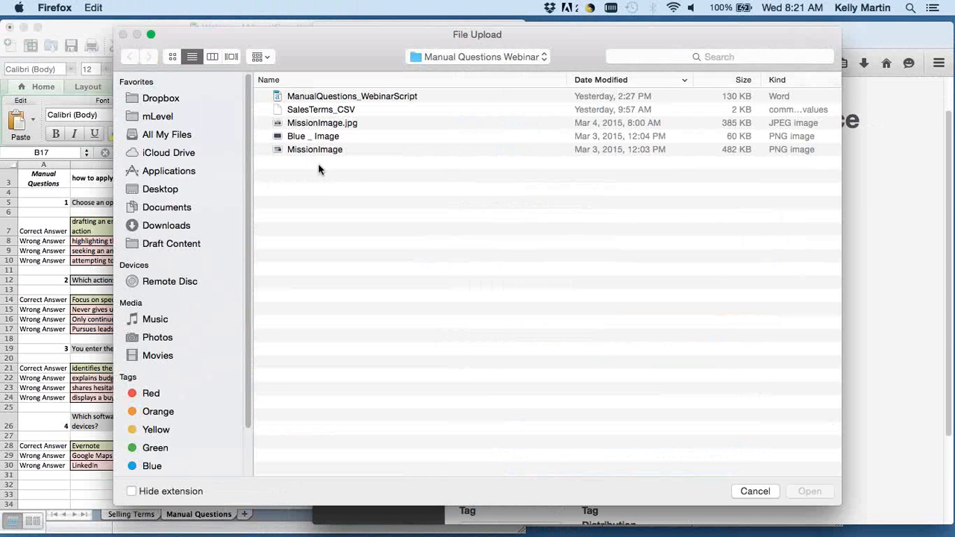
click(313, 136)
key(Return)
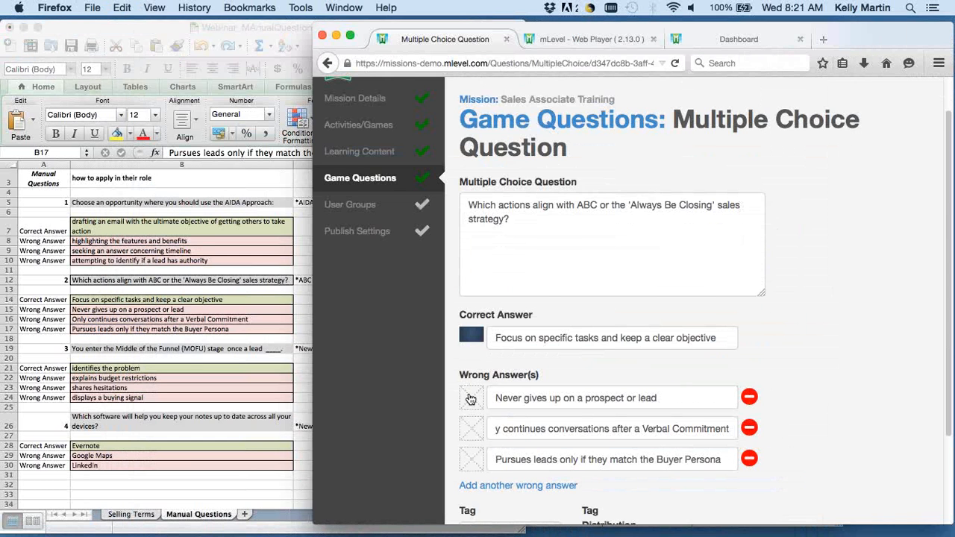
click(472, 398)
click(287, 137)
key(Return)
click(470, 429)
click(304, 136)
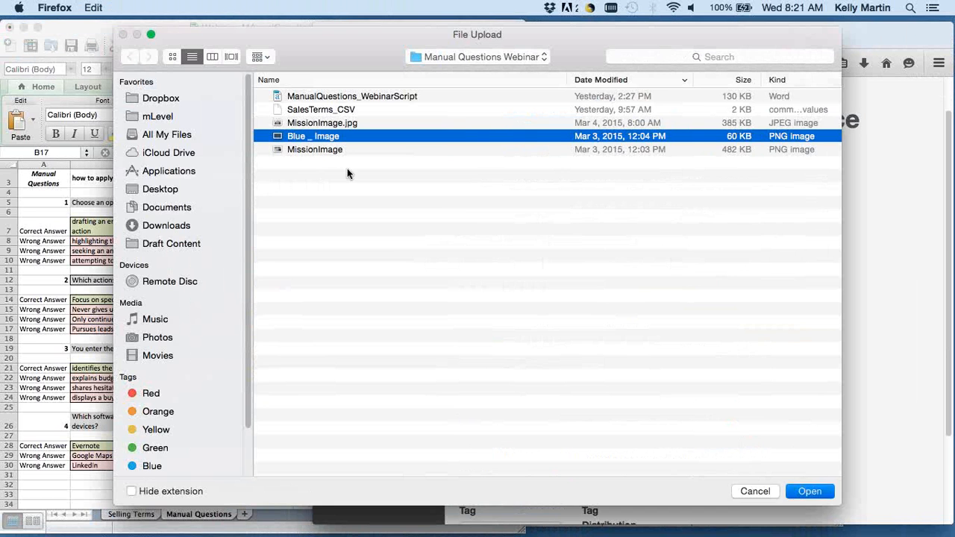
key(Return)
click(470, 461)
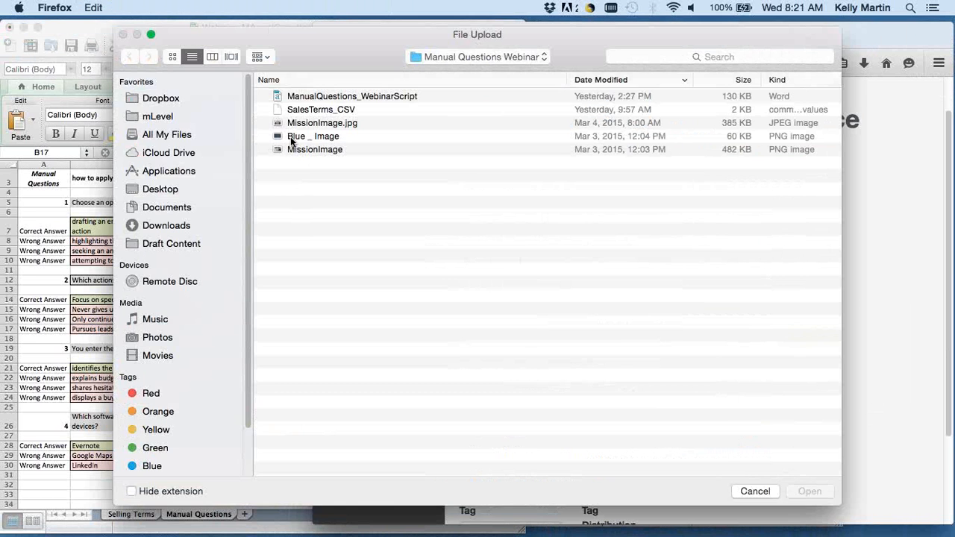
click(290, 137)
key(Return)
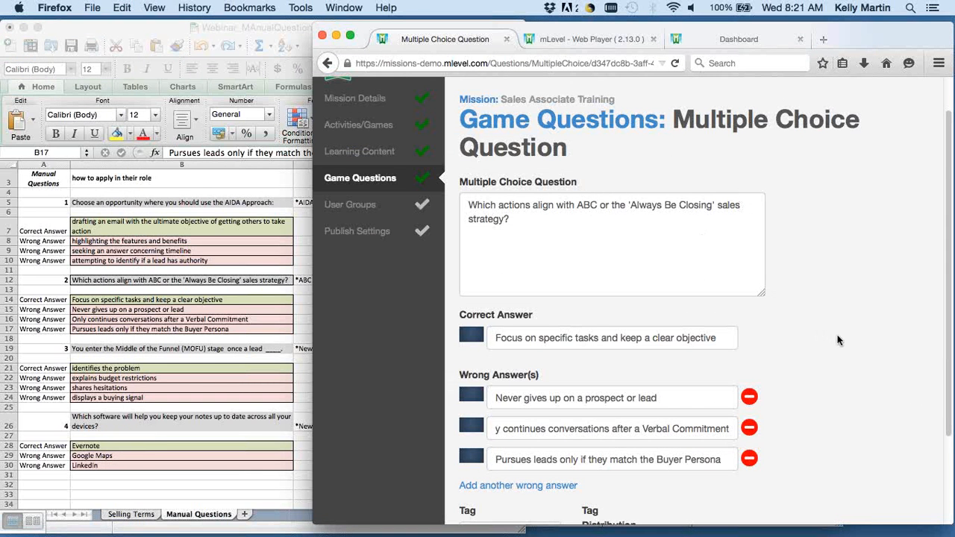
Tag the ABC question with the Sales Terms item "ABC - 'Always be closing'", save it and start another question.
scroll(828, 351, down, 3)
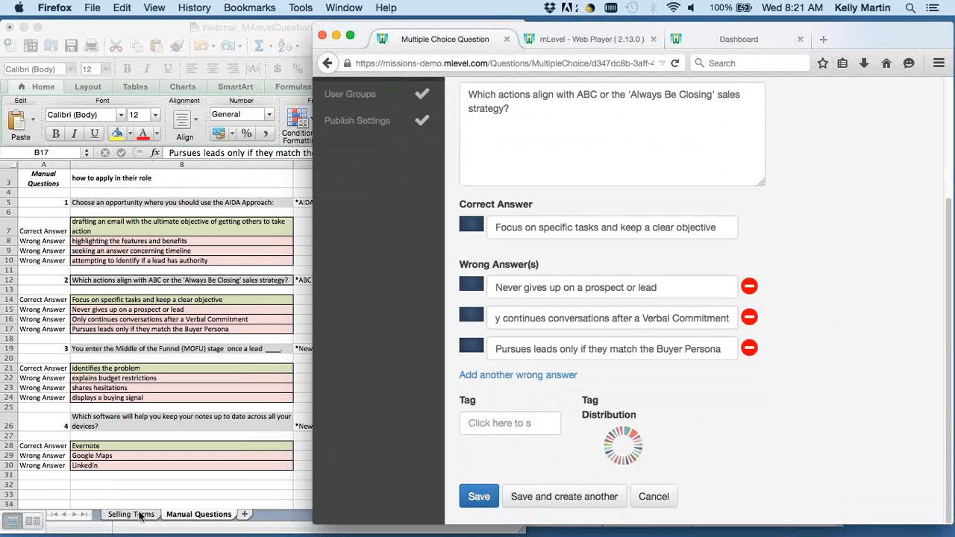
click(485, 425)
click(500, 453)
scroll(832, 418, down, 3)
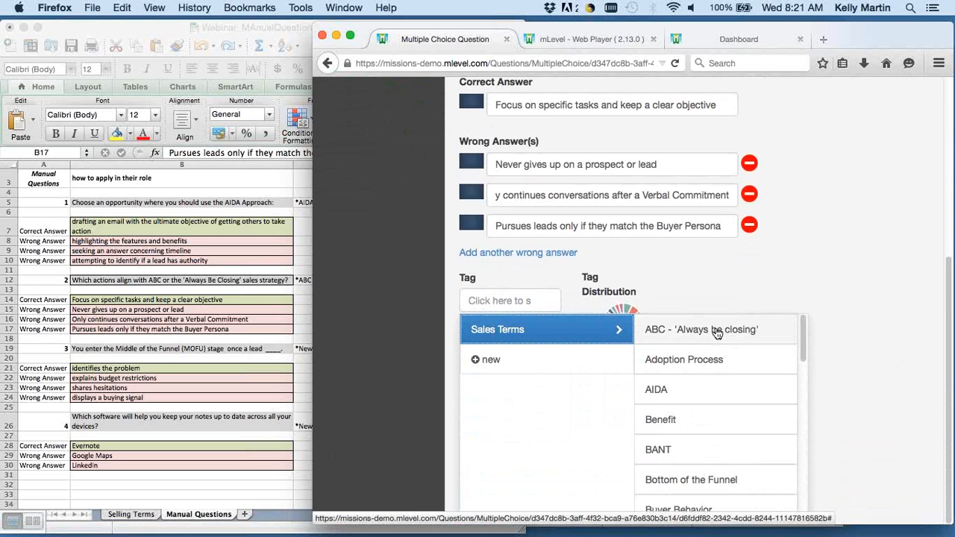
click(717, 330)
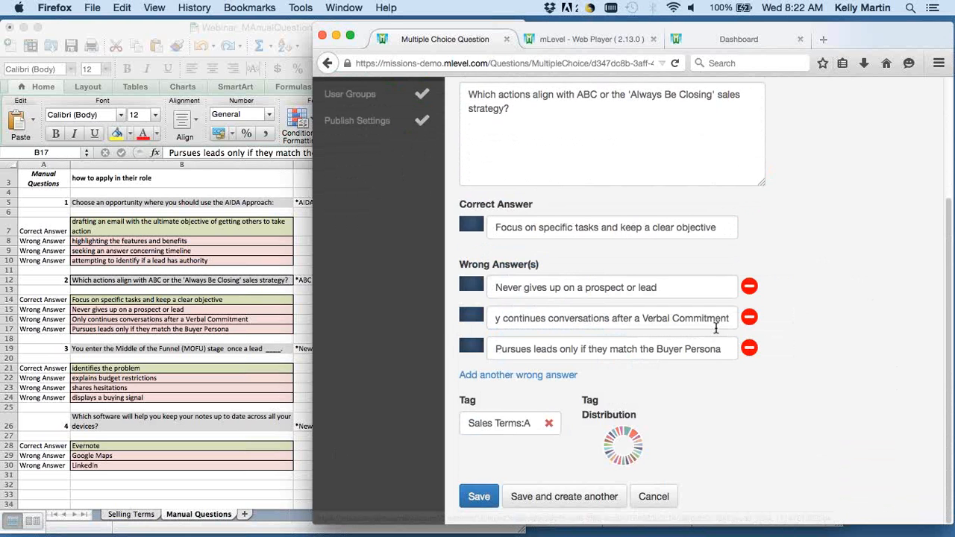
click(572, 497)
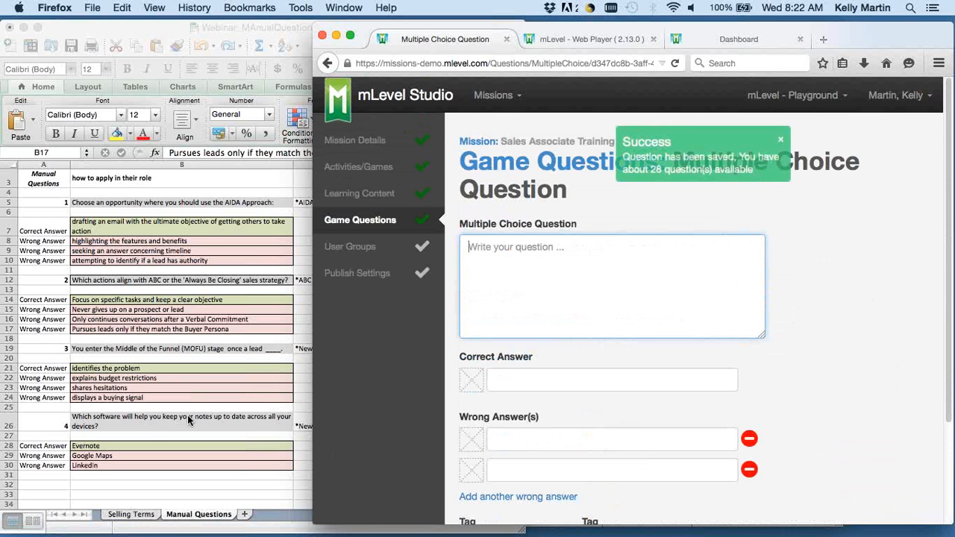
Copy "You enter the Middle of the Funnel (MOFU) stage once a lead ____." from the sheet into the new question's text.
click(149, 375)
click(148, 348)
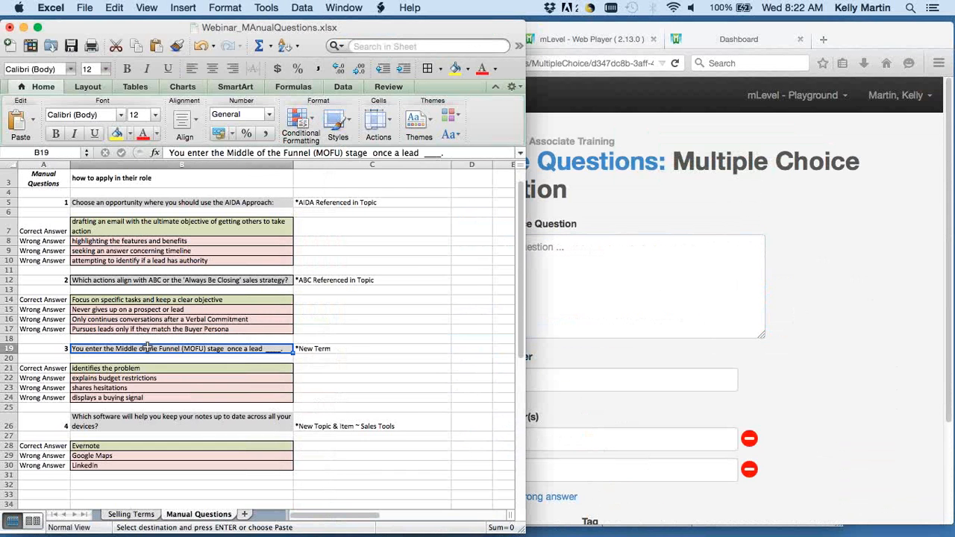
click(614, 298)
key(super+v)
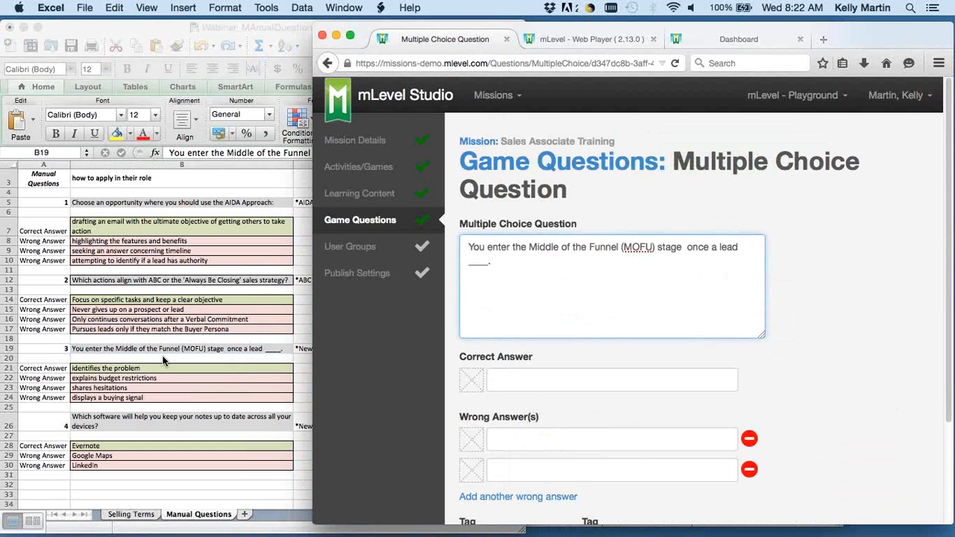
Copy "identifies the problem" from the sheet into the MOFU question's correct answer.
click(138, 367)
click(138, 368)
key(super+c)
click(610, 375)
key(super+v)
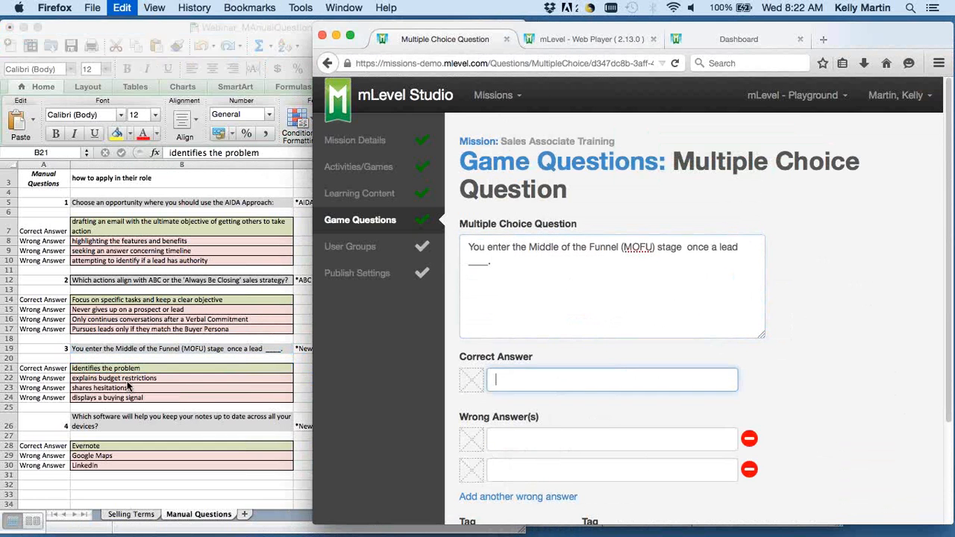
Copy "explains budget restrictions" and "shares hesitations" from the sheet into the MOFU question's first two wrong answers.
click(129, 373)
click(130, 378)
key(super+c)
click(615, 440)
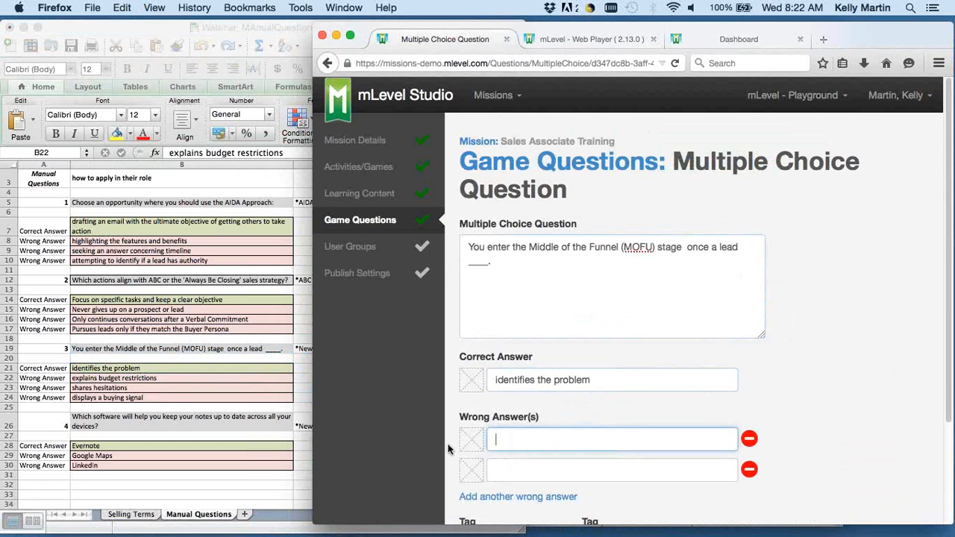
key(super+v)
click(244, 389)
key(super+c)
click(597, 470)
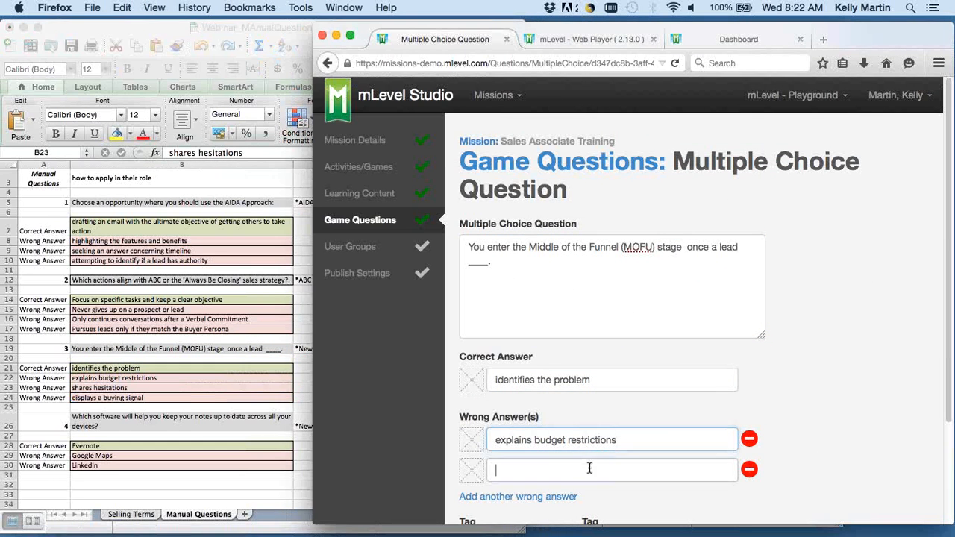
key(super+v)
Add a third wrong answer to the MOFU question with "displays a buying signal" copied from the sheet.
click(194, 389)
click(171, 399)
key(super+c)
click(881, 386)
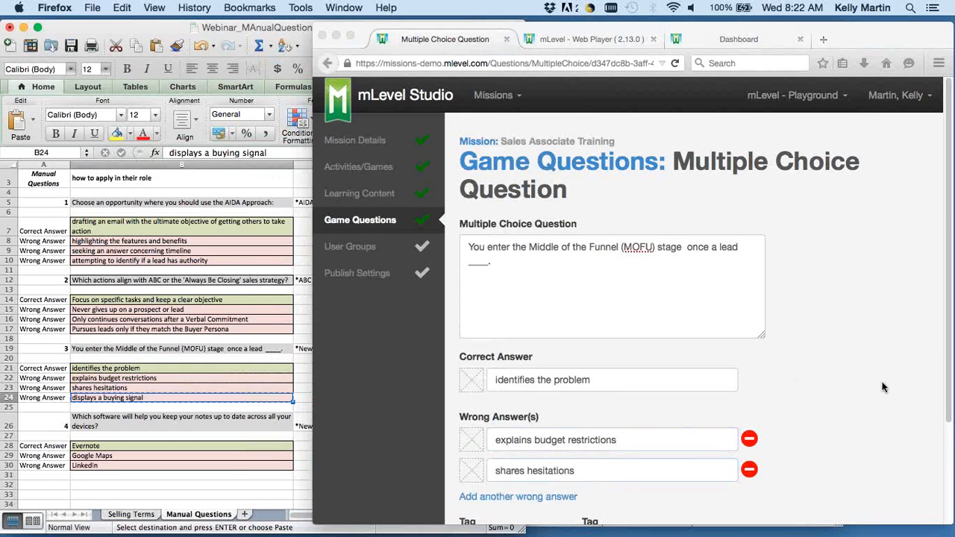
scroll(885, 386, down, 2)
click(511, 411)
click(565, 416)
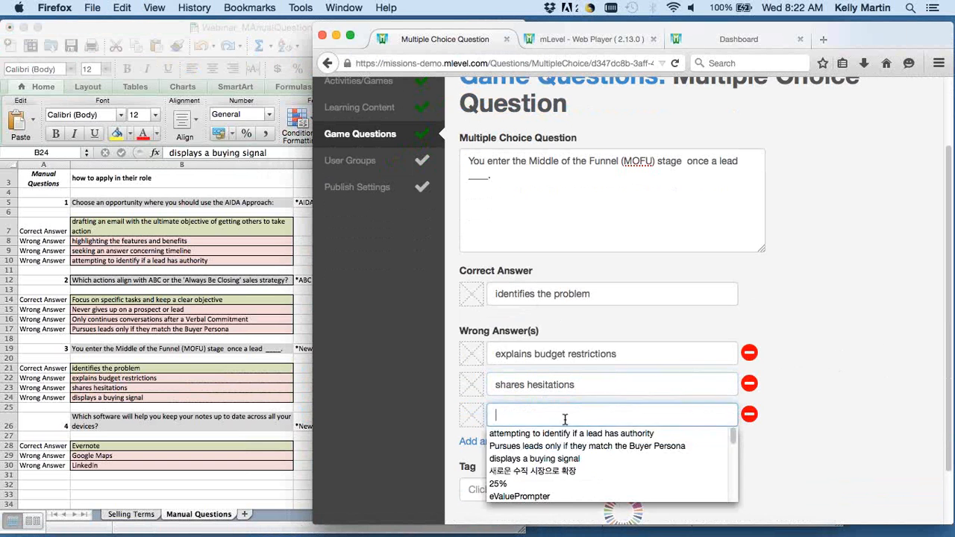
key(super+v)
click(779, 427)
Attach the "Blue _ Image" picture to the MOFU question's correct answer and all three wrong answers.
click(472, 294)
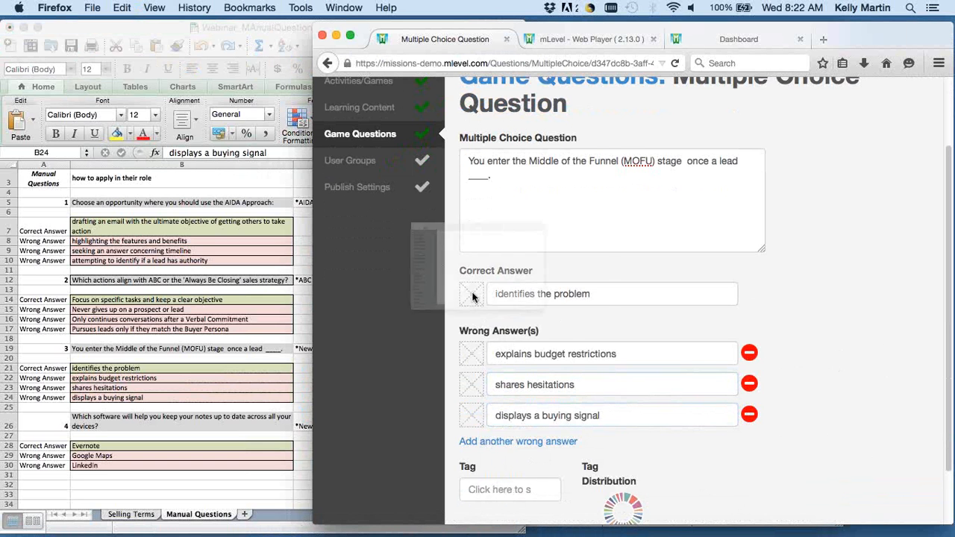
click(323, 136)
double_click(323, 136)
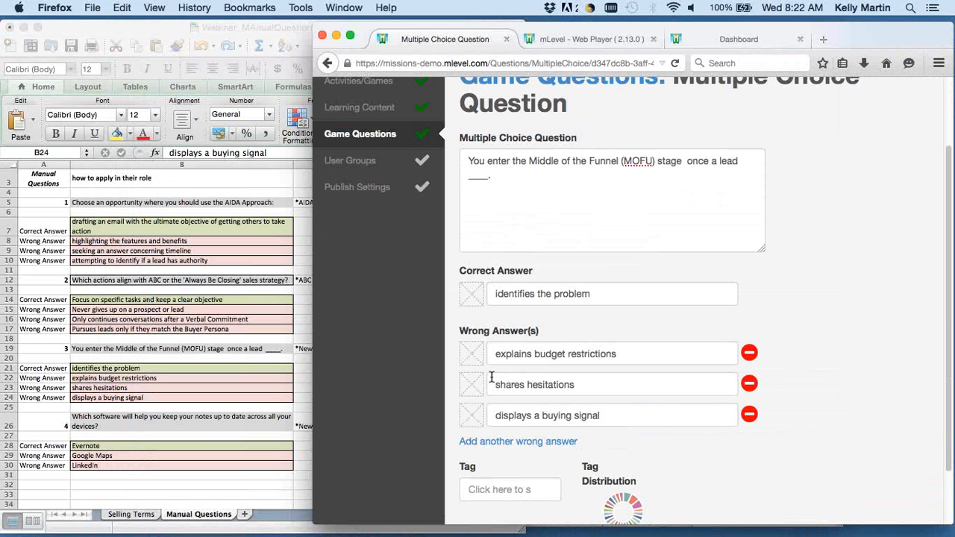
click(475, 392)
click(307, 136)
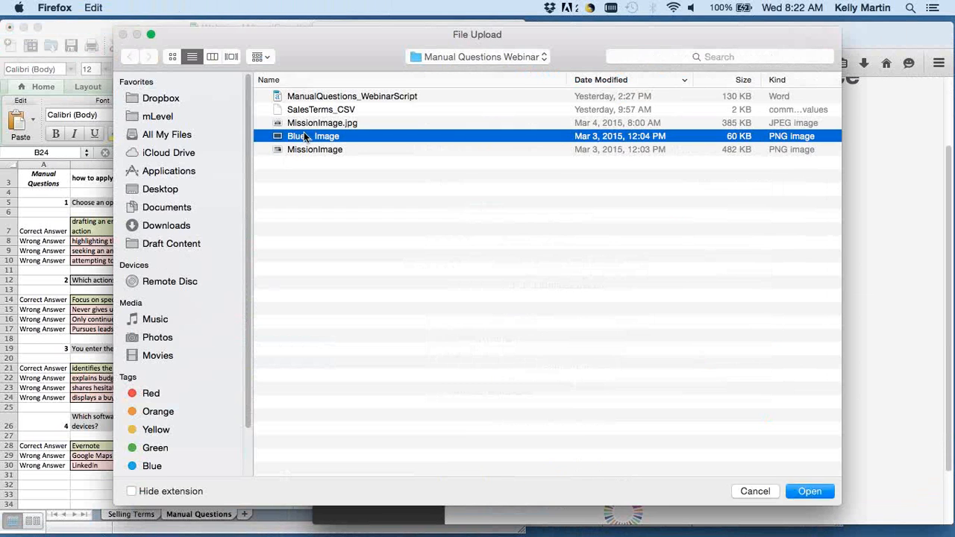
double_click(307, 137)
click(472, 354)
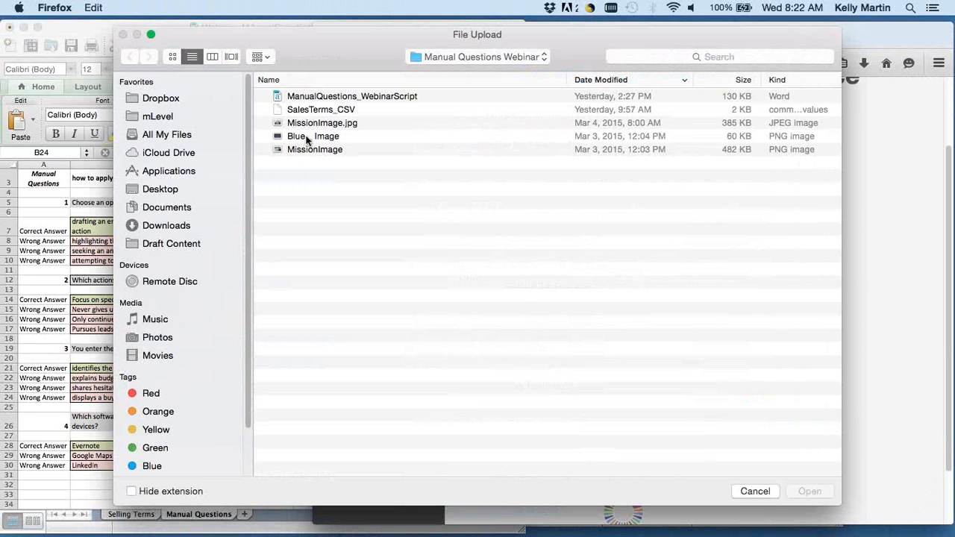
click(291, 137)
key(Return)
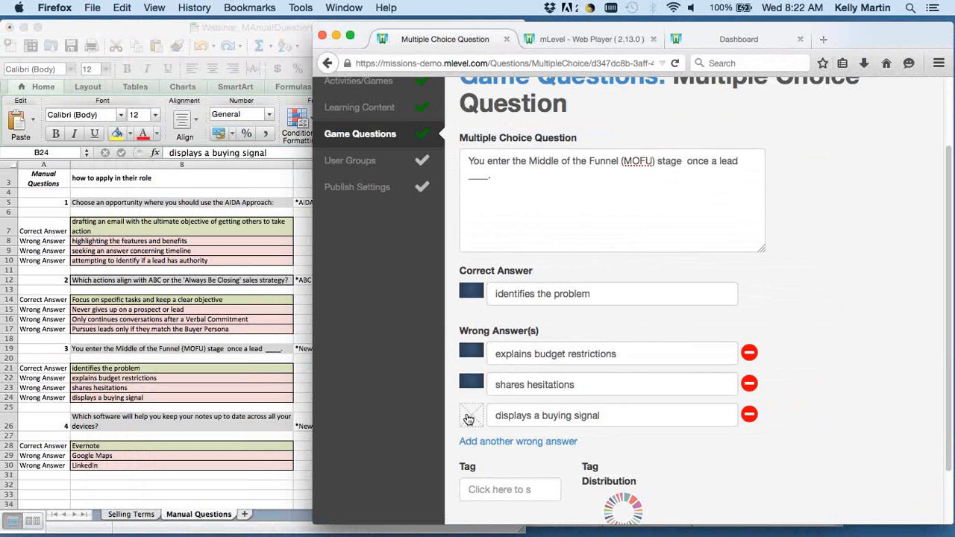
click(470, 416)
click(305, 137)
key(Return)
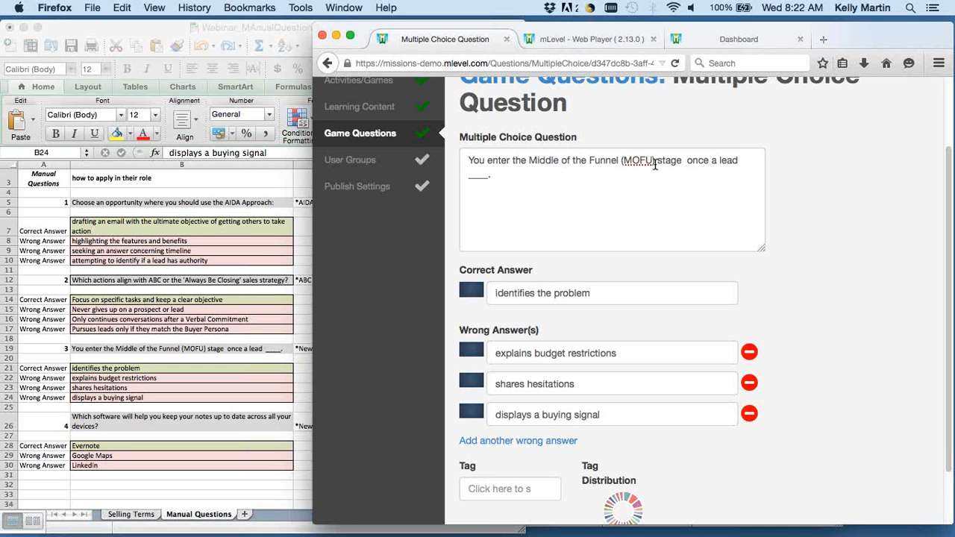
Remove the extra space between "stage" and "once" in the MOFU question's text.
scroll(792, 217, down, 2)
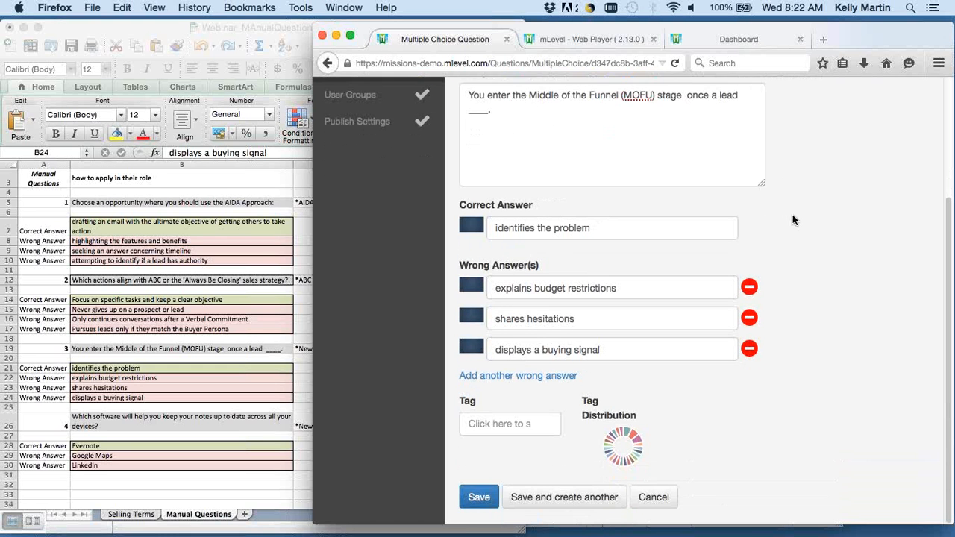
click(687, 94)
key(BackSpace)
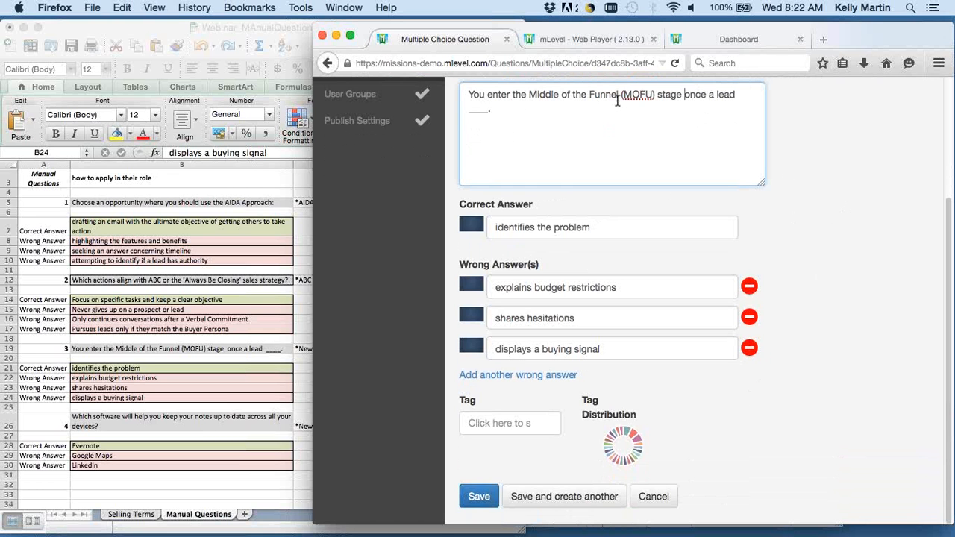
Create a new item "Middle of the Funnel" under the Sales Terms topic and tag the MOFU question with it.
click(497, 423)
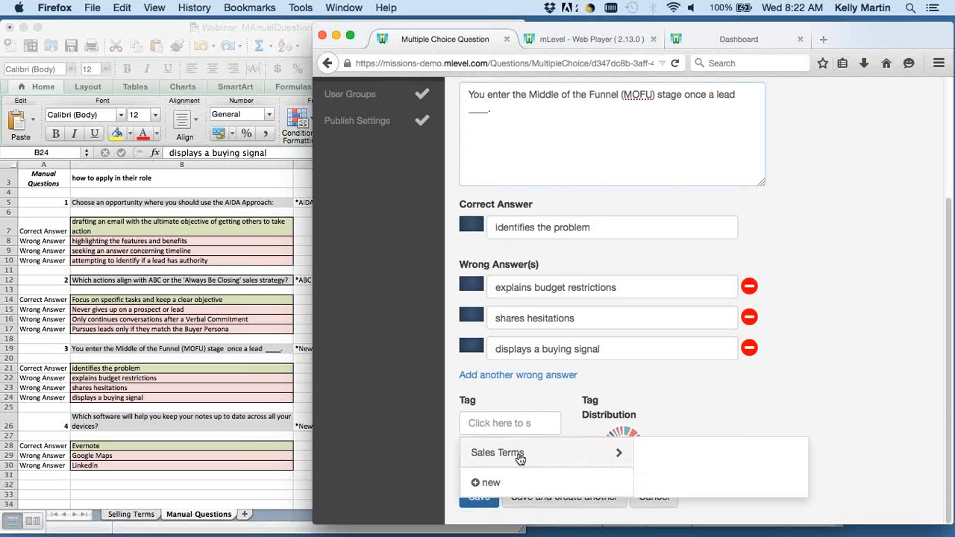
click(483, 457)
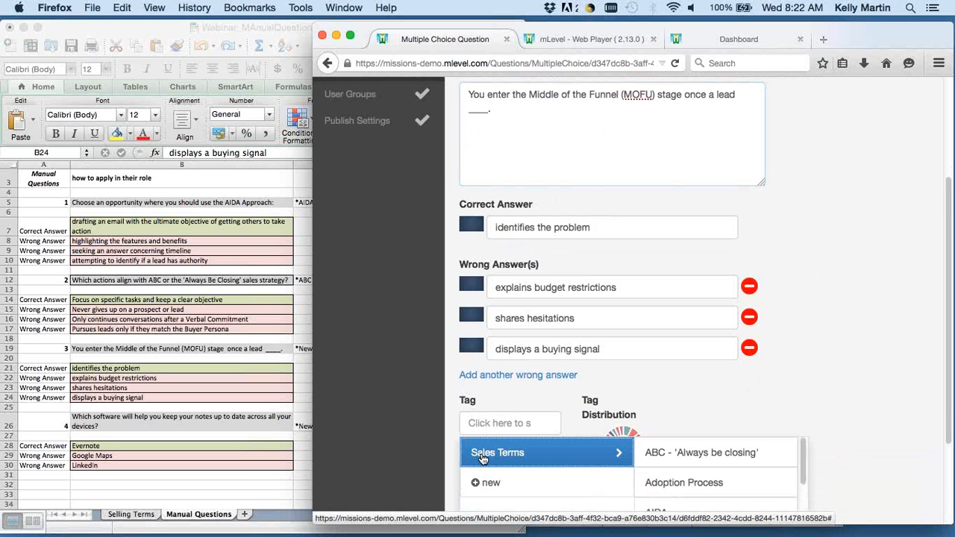
scroll(874, 336, down, 3)
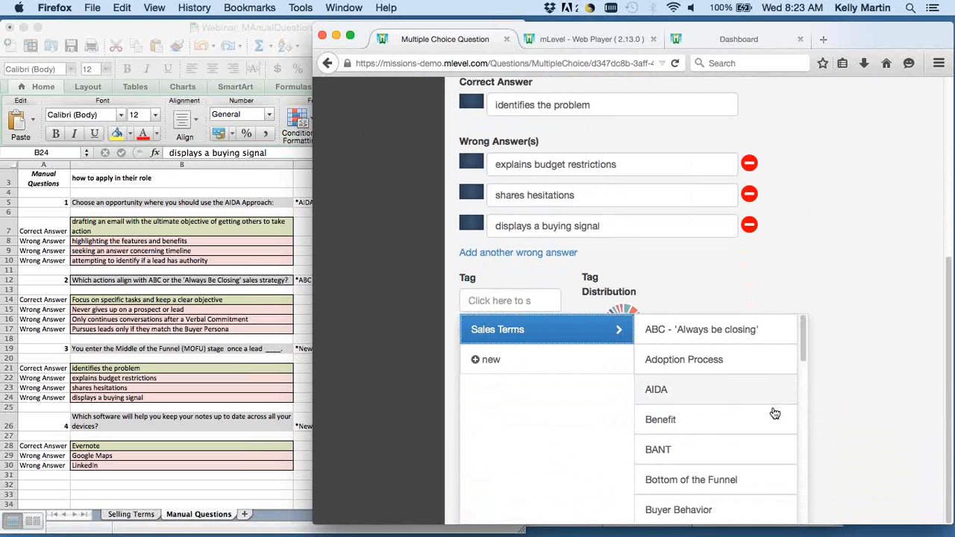
scroll(694, 371, down, 2)
scroll(690, 369, down, 6)
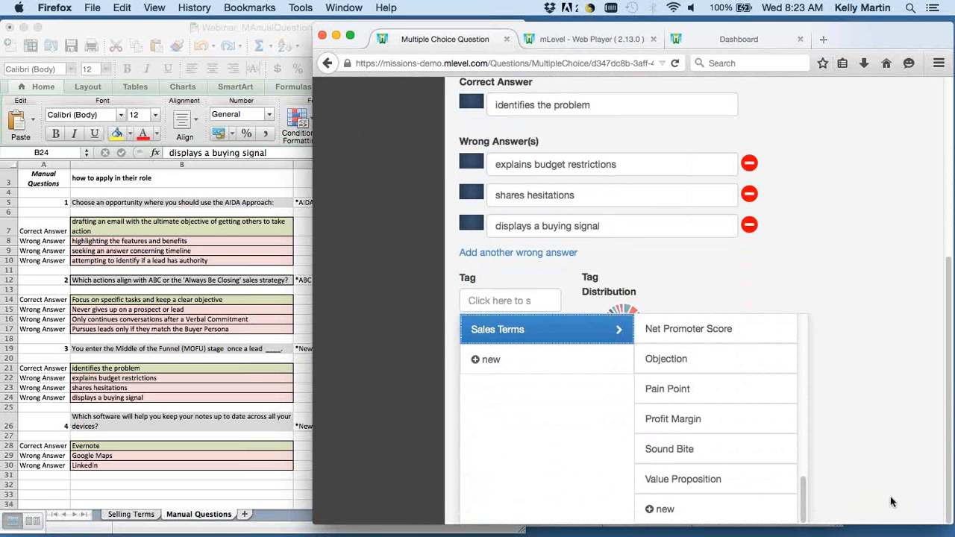
click(655, 510)
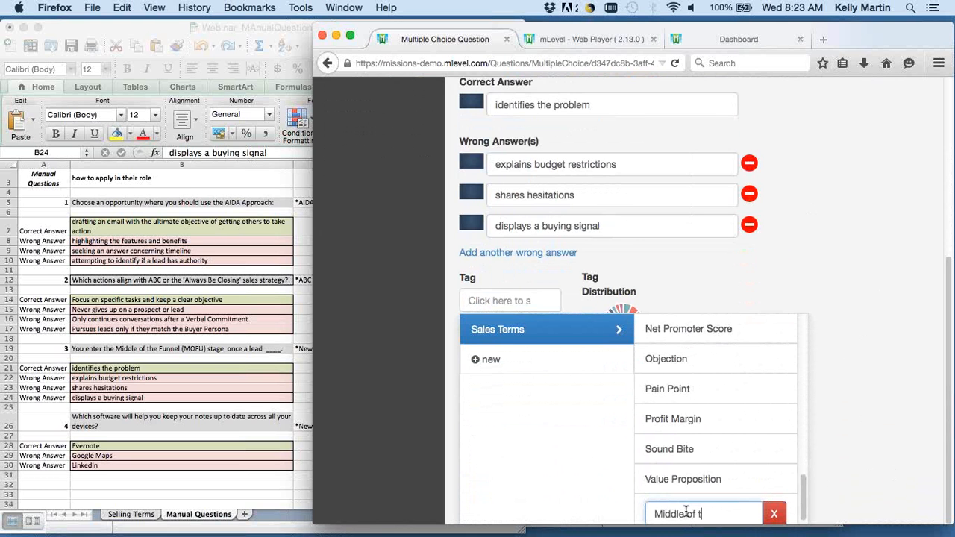
text(Middle of the Funnel)
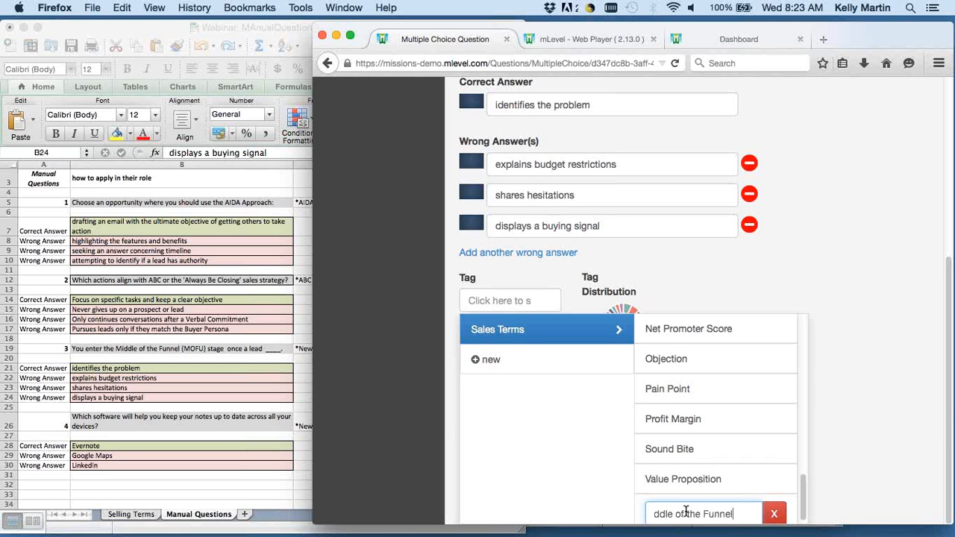
key(Return)
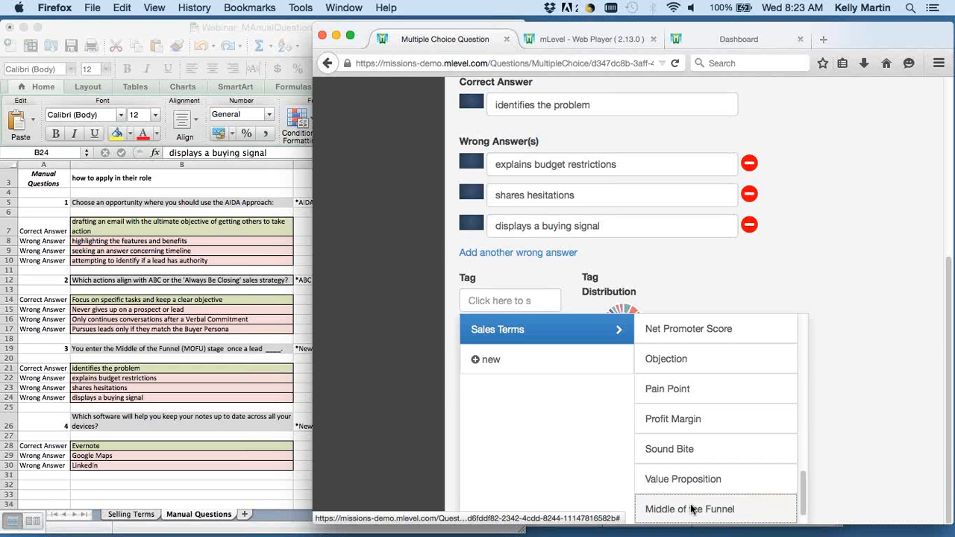
click(693, 510)
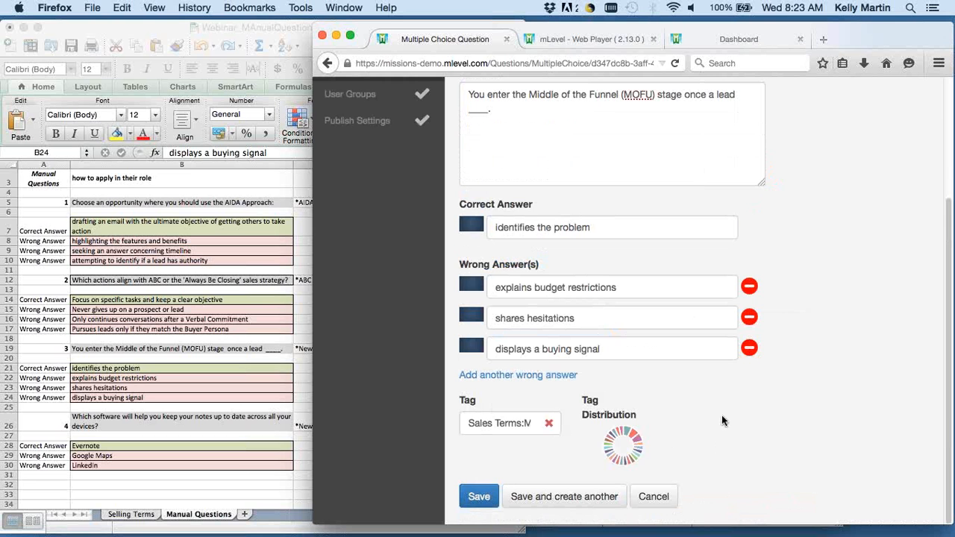
Examine the tag distribution and compare the Sales Terms tag choices with the terms on the Selling Terms sheet.
mouse_move(606, 450)
mouse_move(636, 441)
click(494, 424)
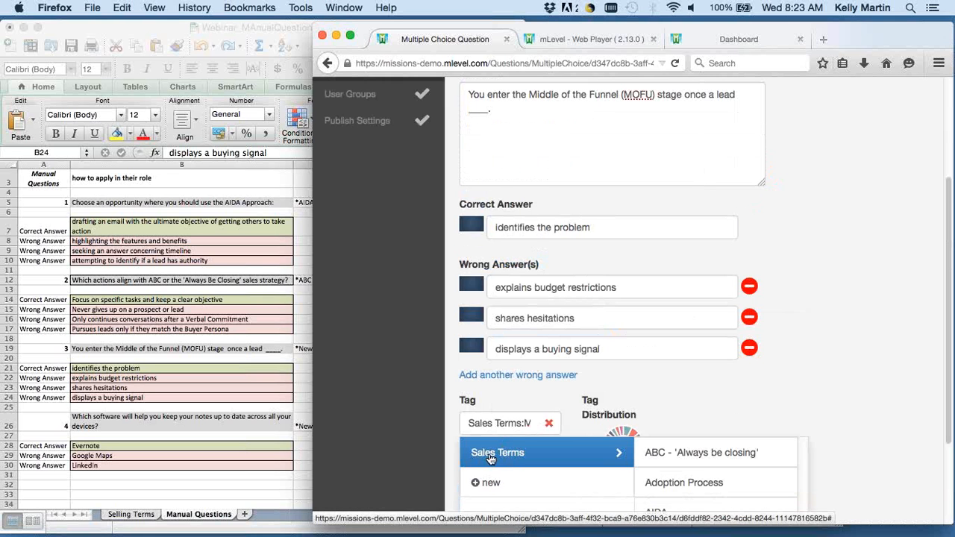
click(138, 515)
click(134, 514)
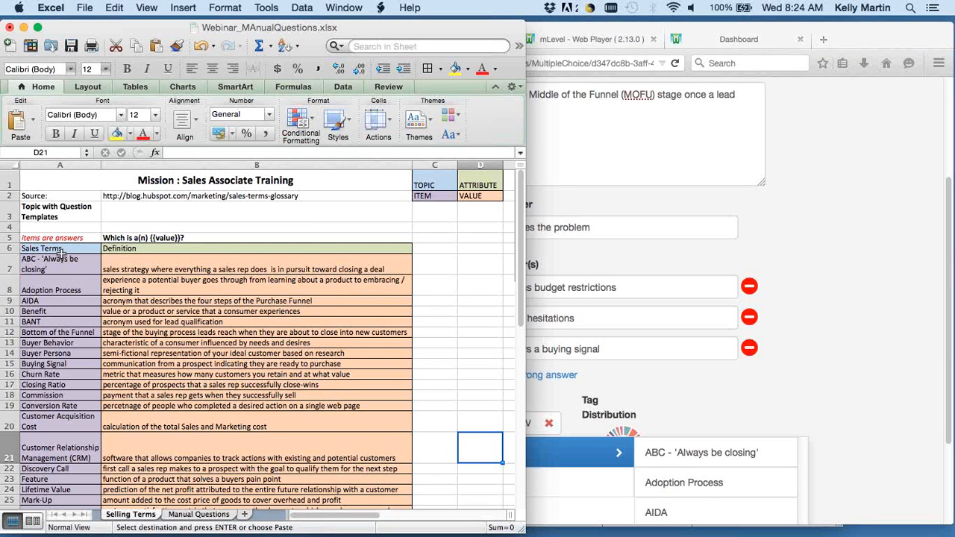
click(209, 515)
click(935, 423)
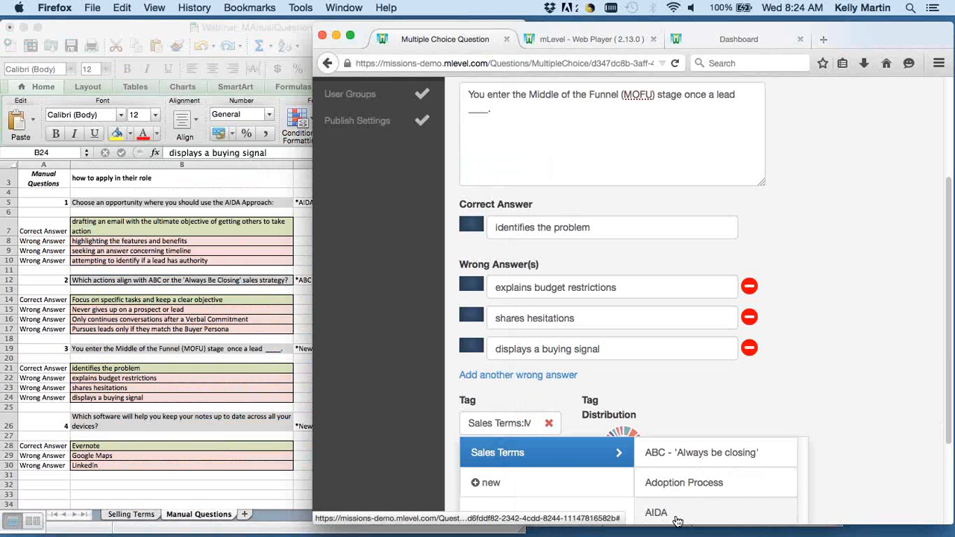
Compare the terms on the Selling Terms sheet with the new-term note for question 3 on the Manual Questions sheet.
click(132, 514)
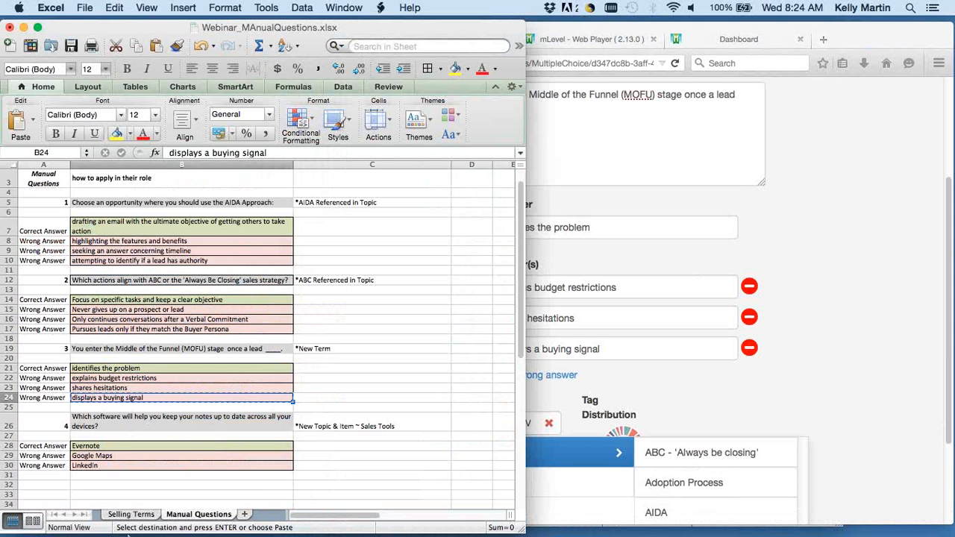
click(131, 514)
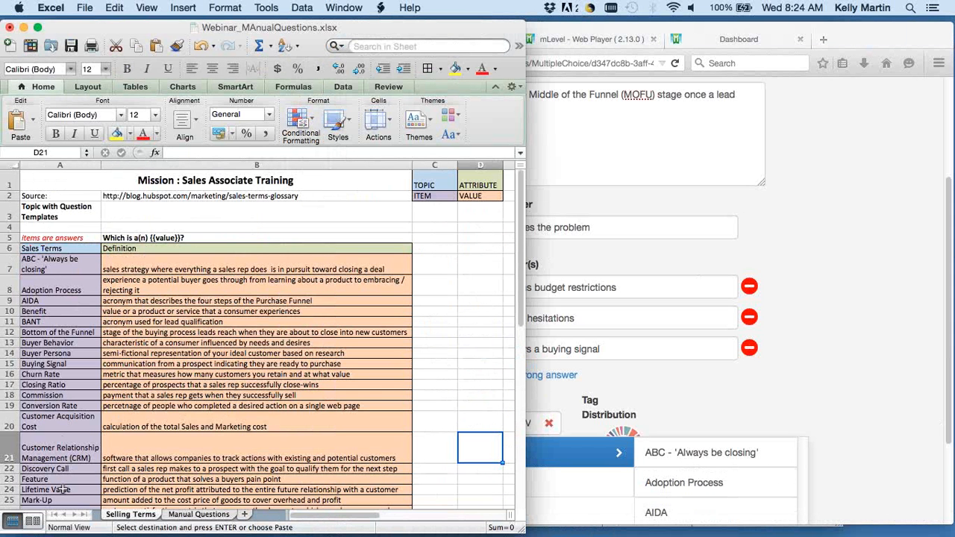
click(211, 514)
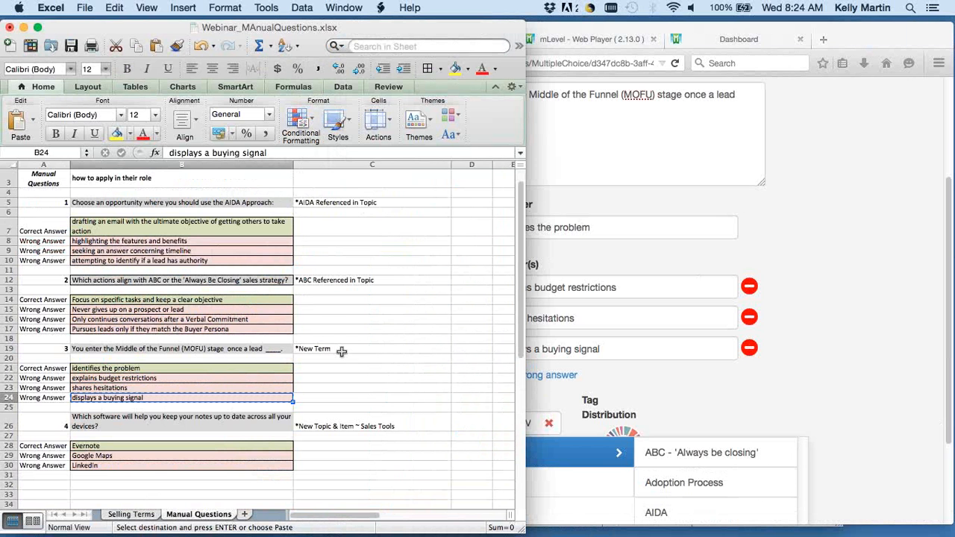
scroll(886, 403, down, 3)
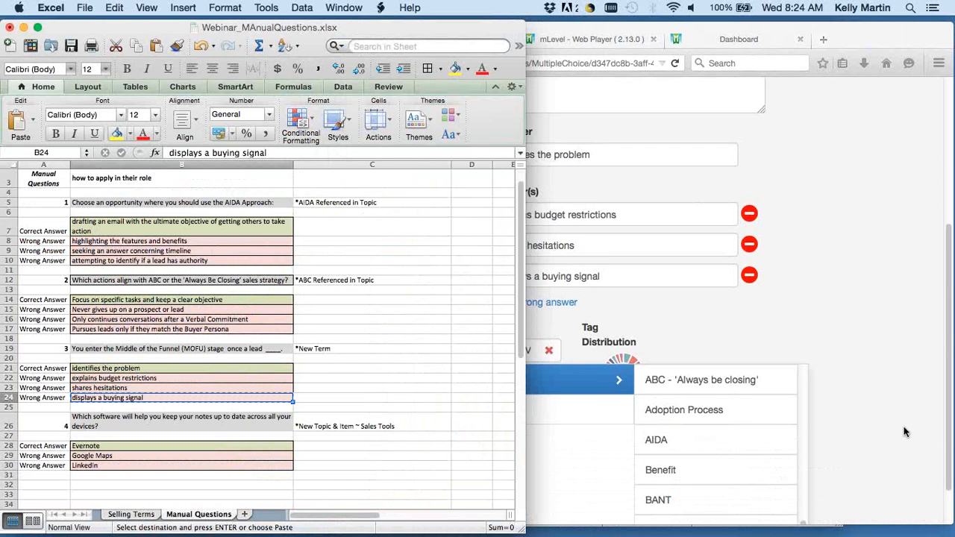
Save the MOFU question and enter "Which software will help you keep your notes up to date across all your devices?" as the next question.
click(575, 417)
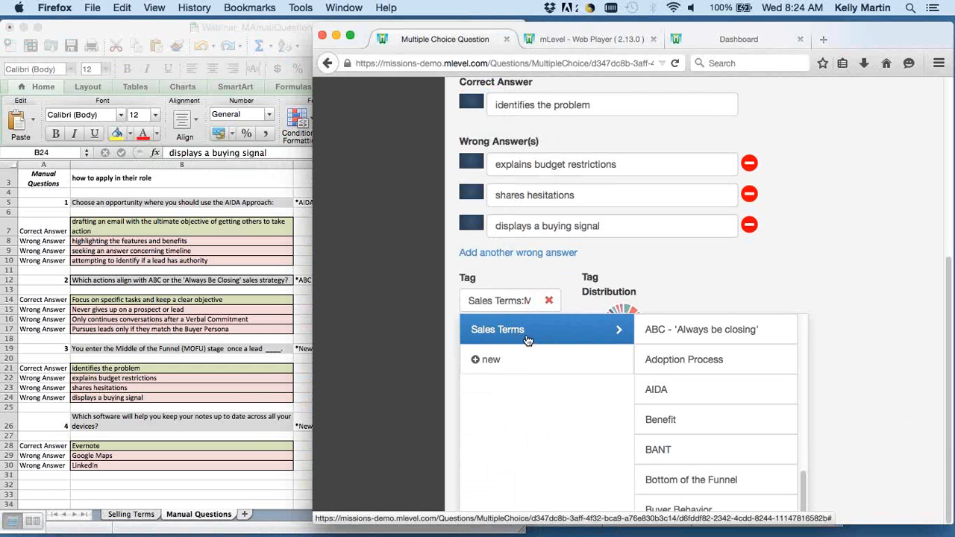
click(865, 303)
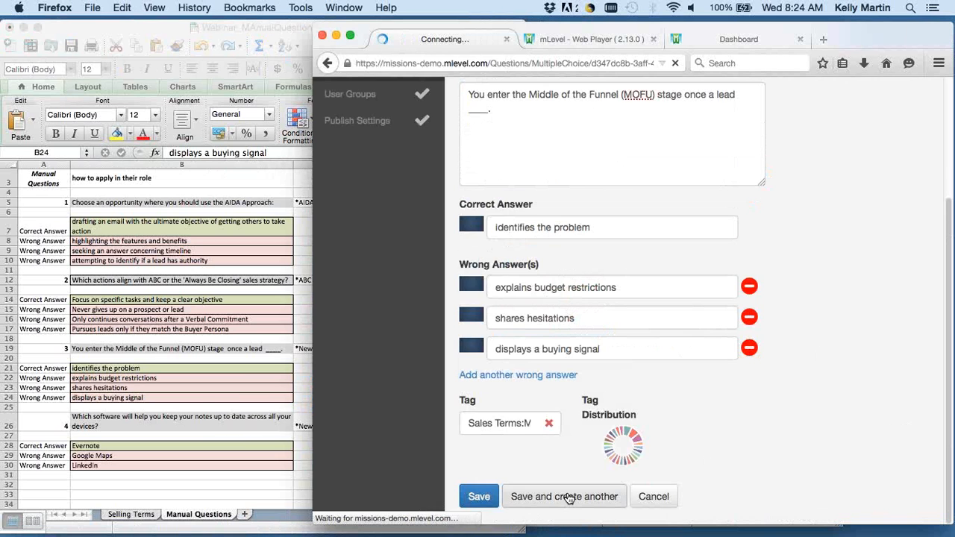
click(202, 402)
click(202, 428)
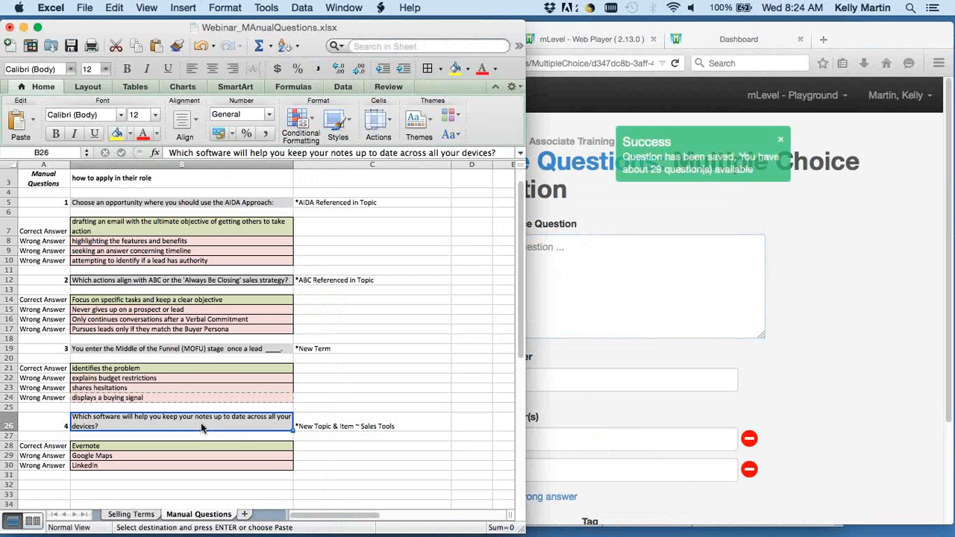
key(super+c)
click(577, 335)
key(super+v)
Copy "Evernote" from the Manual Questions sheet into the software question's correct answer.
click(198, 445)
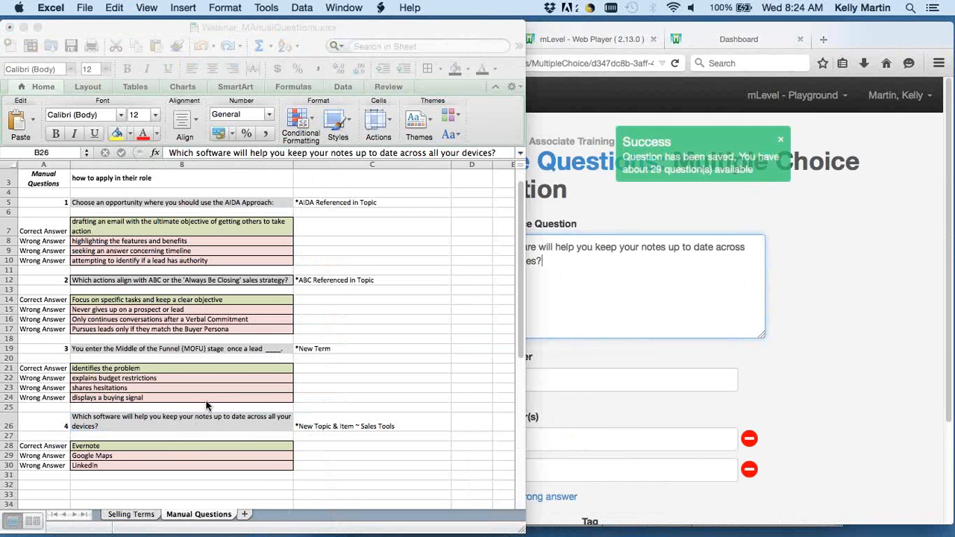
click(201, 445)
key(super+c)
click(563, 379)
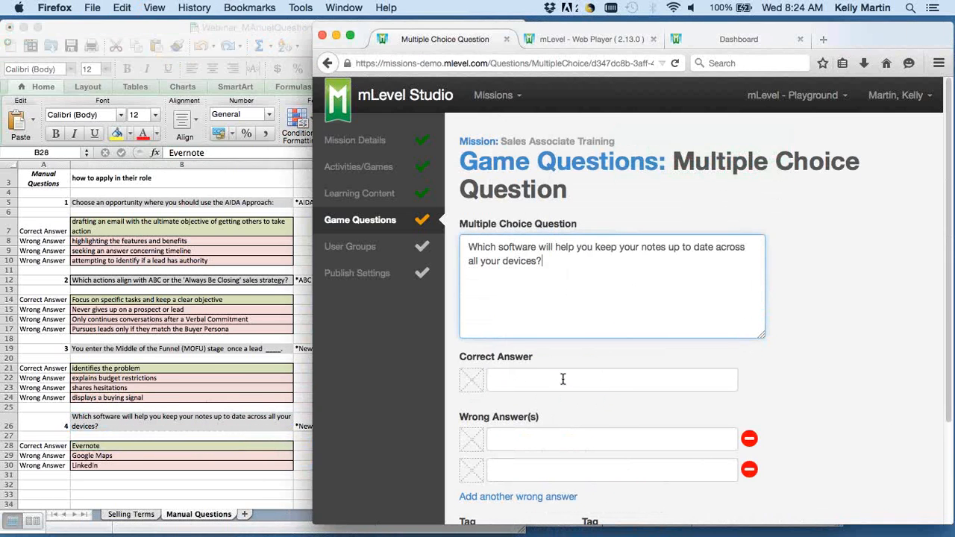
key(super+v)
Copy "Google Maps" and "LinkedIn" from the Manual Questions sheet into the software question's two wrong answers.
click(267, 409)
click(154, 455)
key(super+c)
click(619, 434)
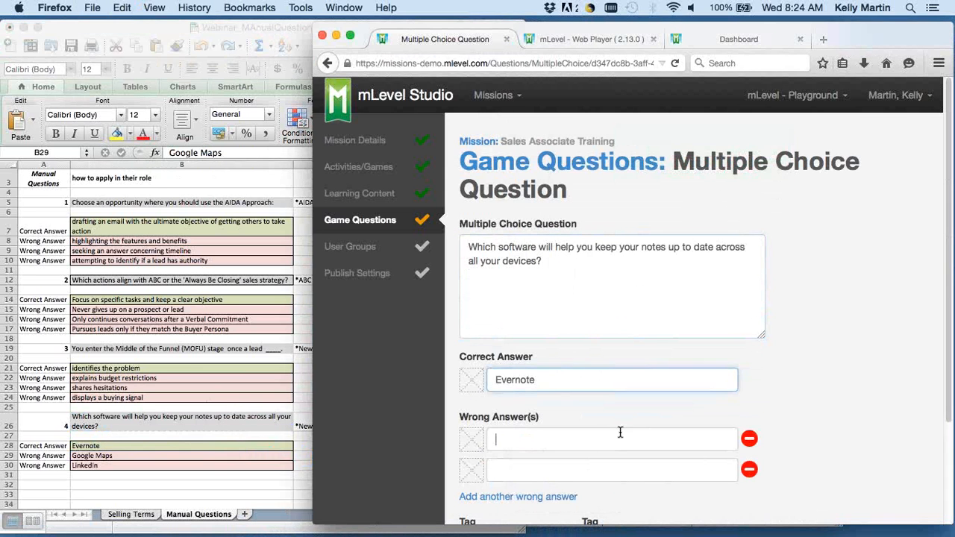
key(super+v)
click(167, 464)
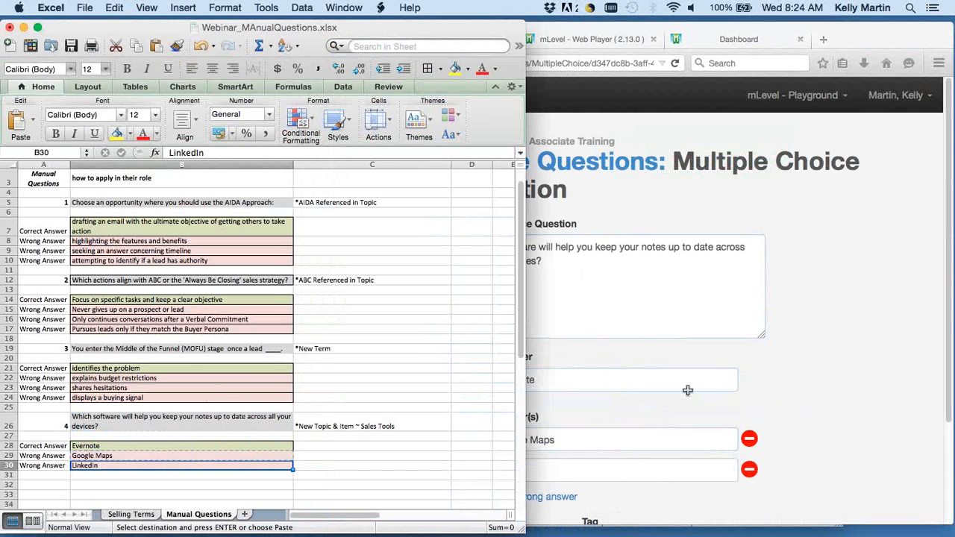
key(super+c)
click(670, 396)
click(586, 469)
key(super+v)
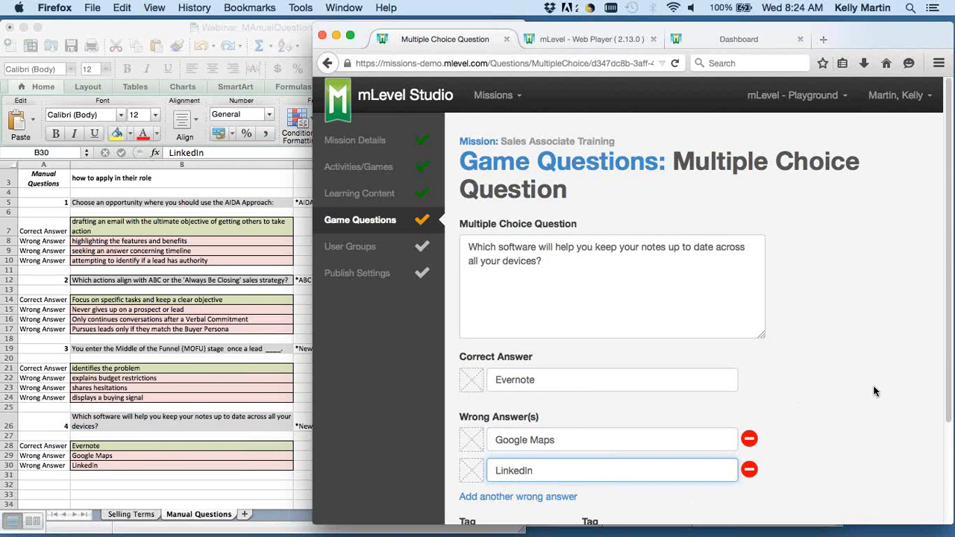
Create a new topic named "Sales Tools" among the question's tag choices.
scroll(656, 241, down, 1)
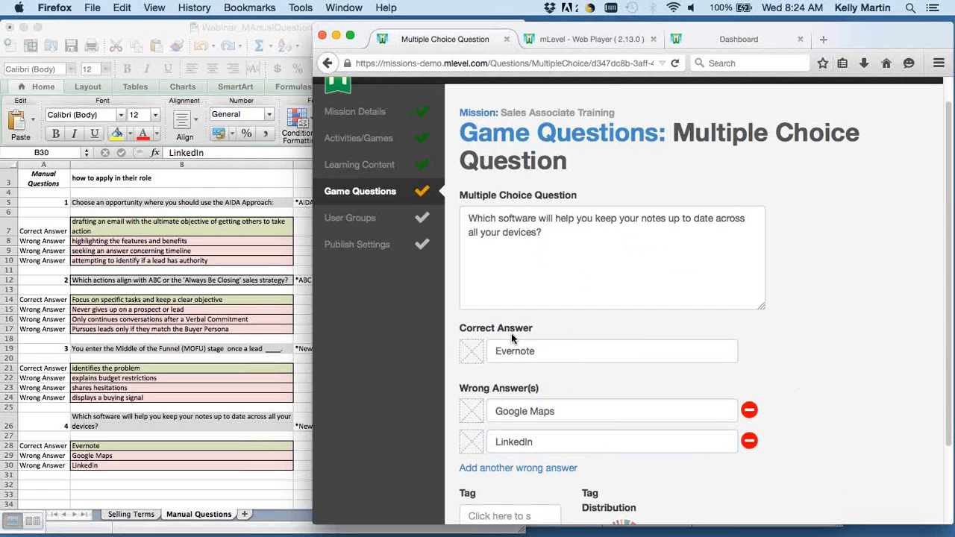
scroll(515, 341, down, 3)
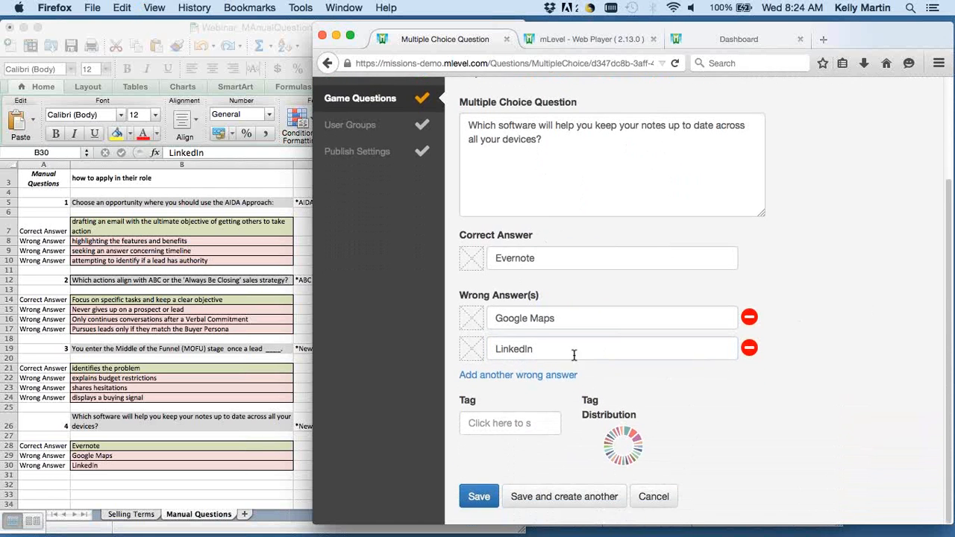
click(514, 428)
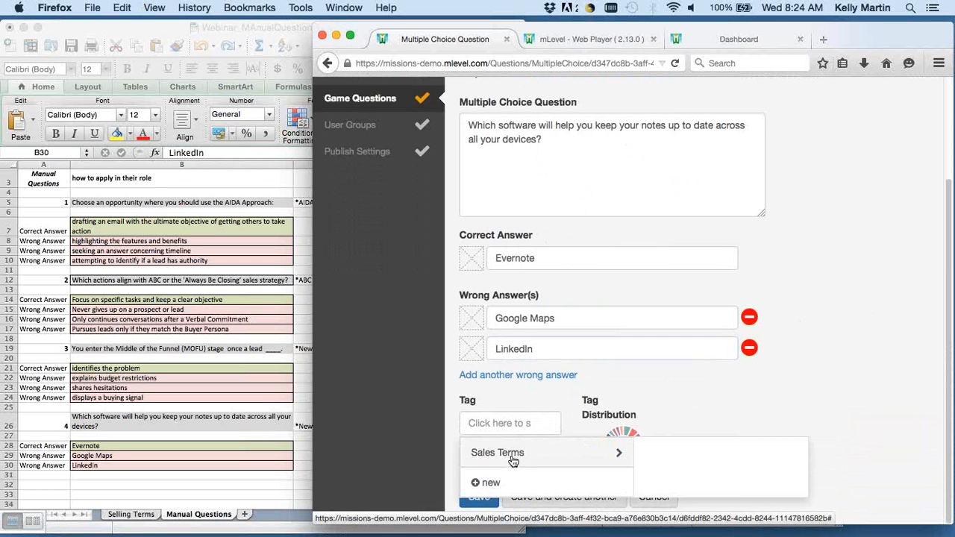
click(489, 481)
text(Sa)
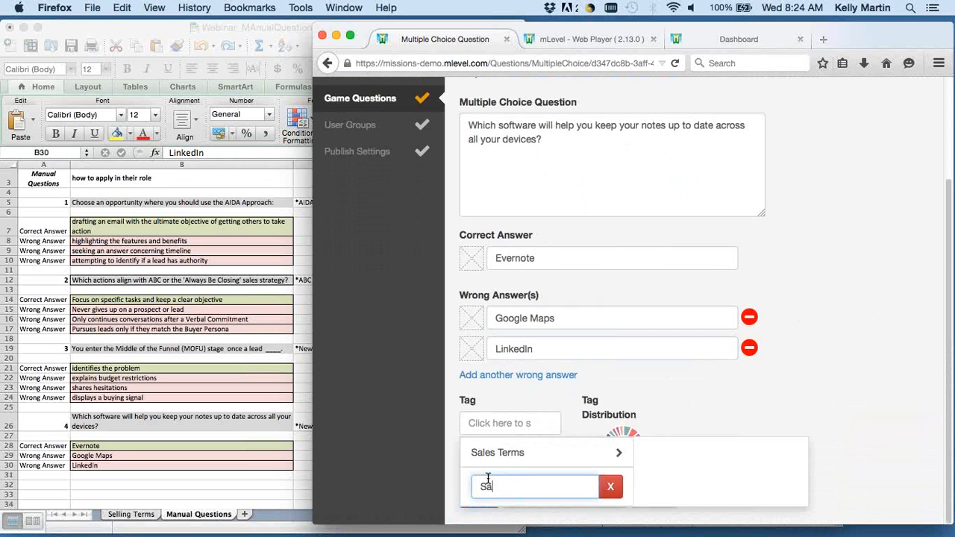
text(les Tools)
key(Return)
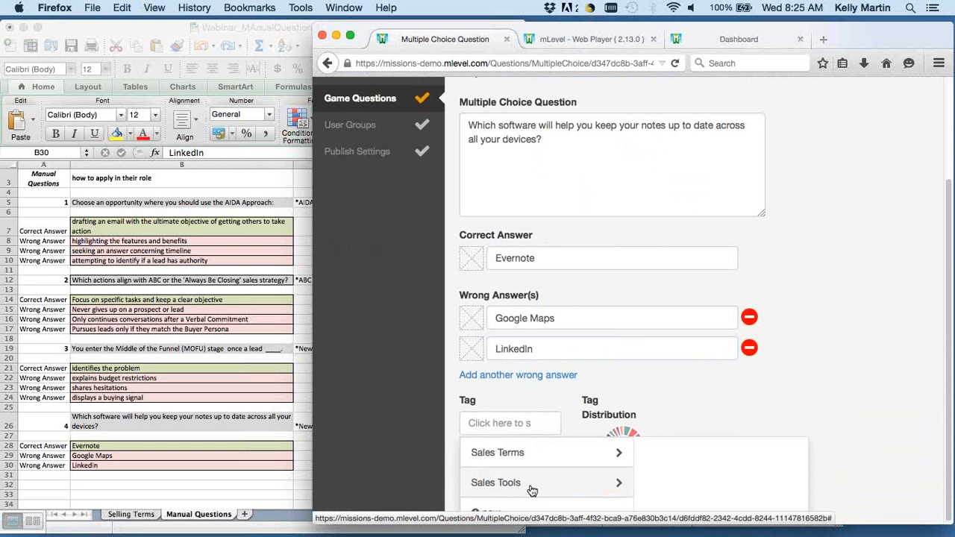
Tag the question with a new "Evernote" item under the Sales Tools topic and save the question.
click(533, 488)
scroll(848, 465, down, 1)
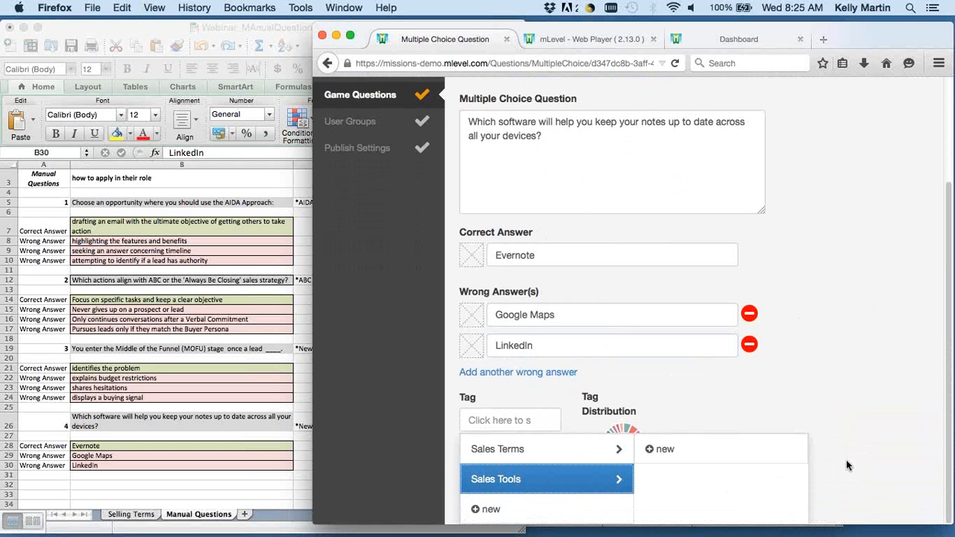
click(661, 449)
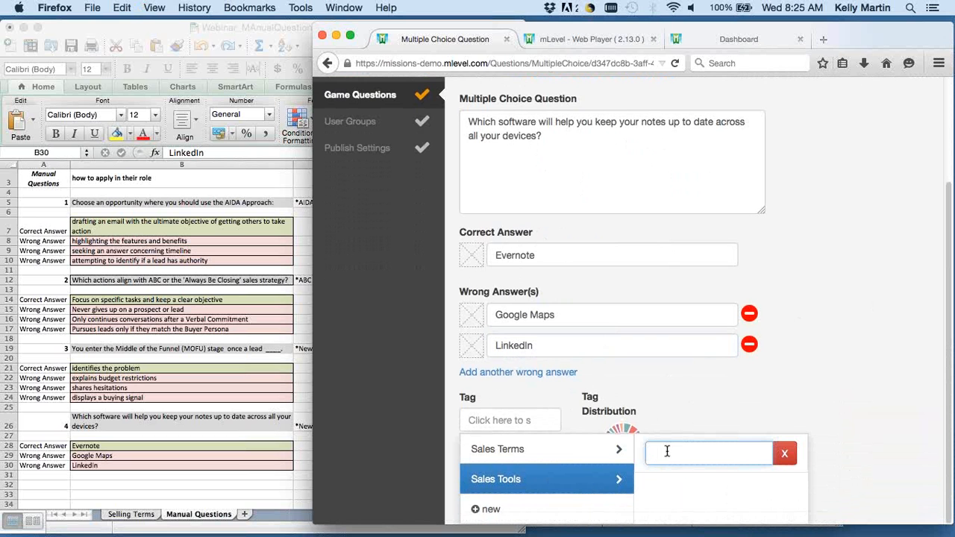
text(Evernote)
key(Return)
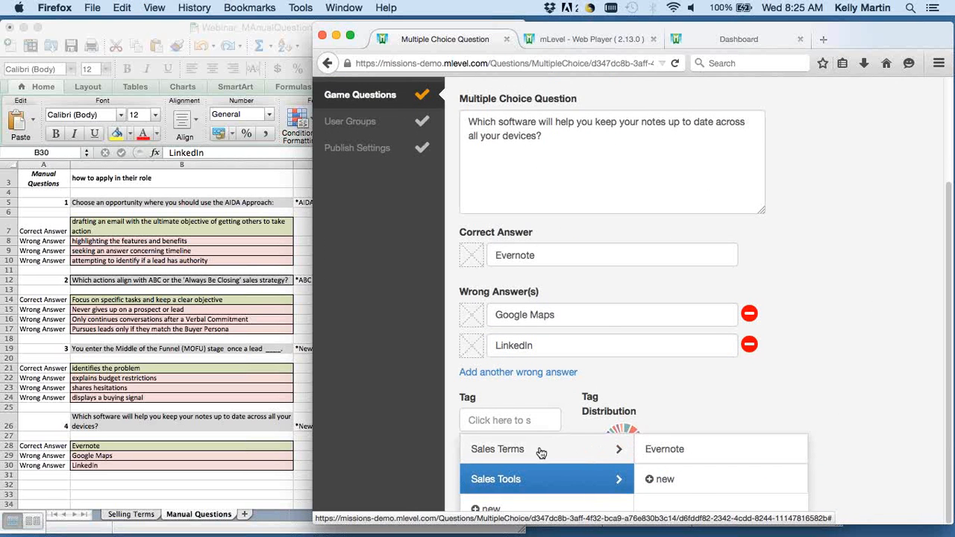
click(699, 452)
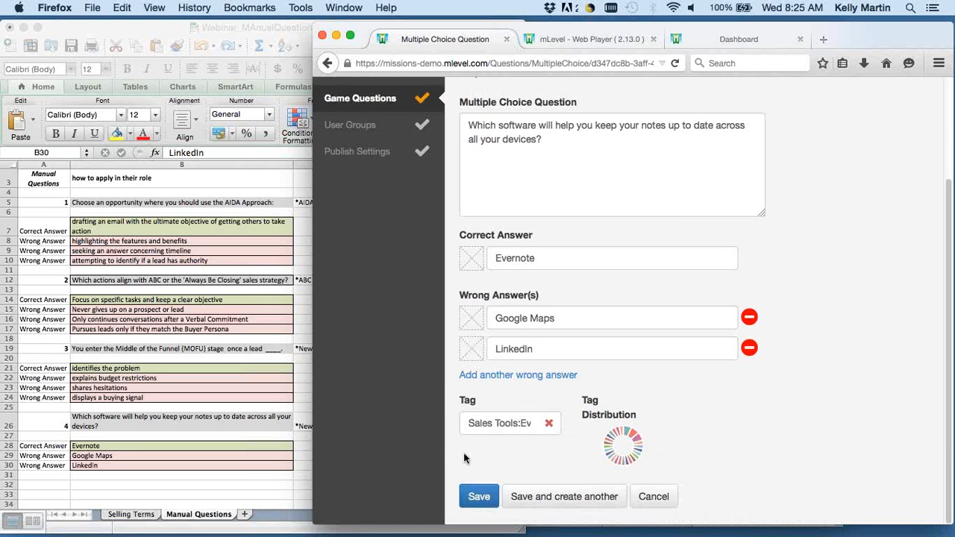
click(478, 498)
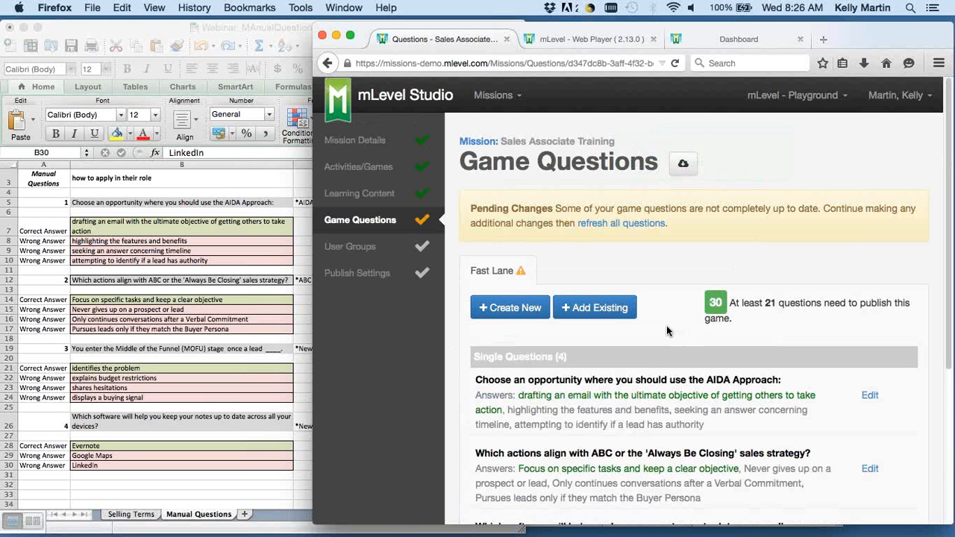
Add an attribute named "Description:" to the Sales Tools topic in the mission's learning content.
click(382, 195)
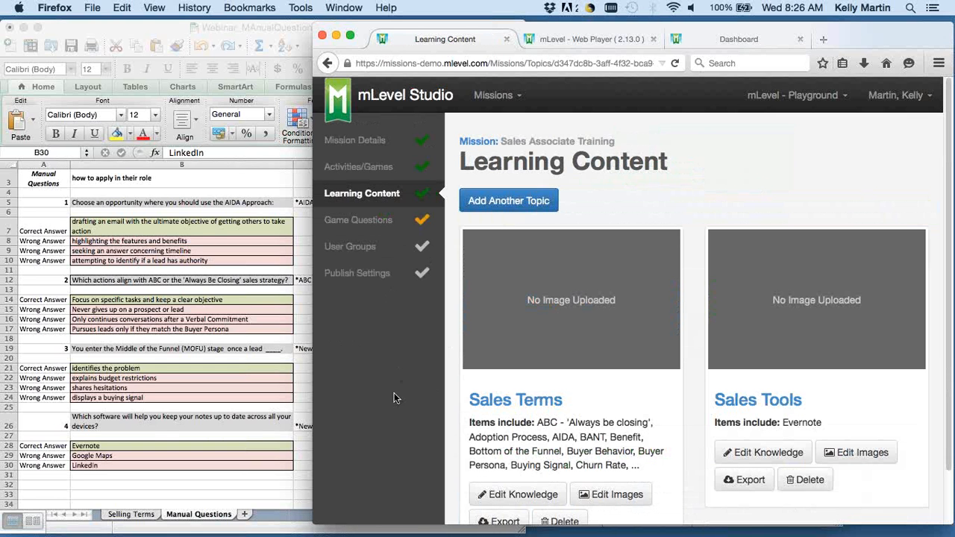
scroll(394, 397, down, 1)
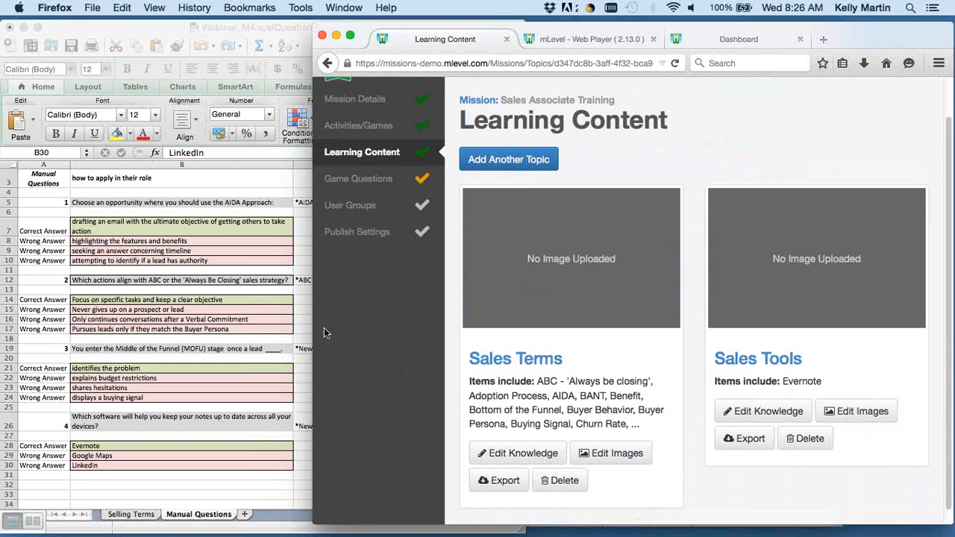
drag(313, 315, 282, 314)
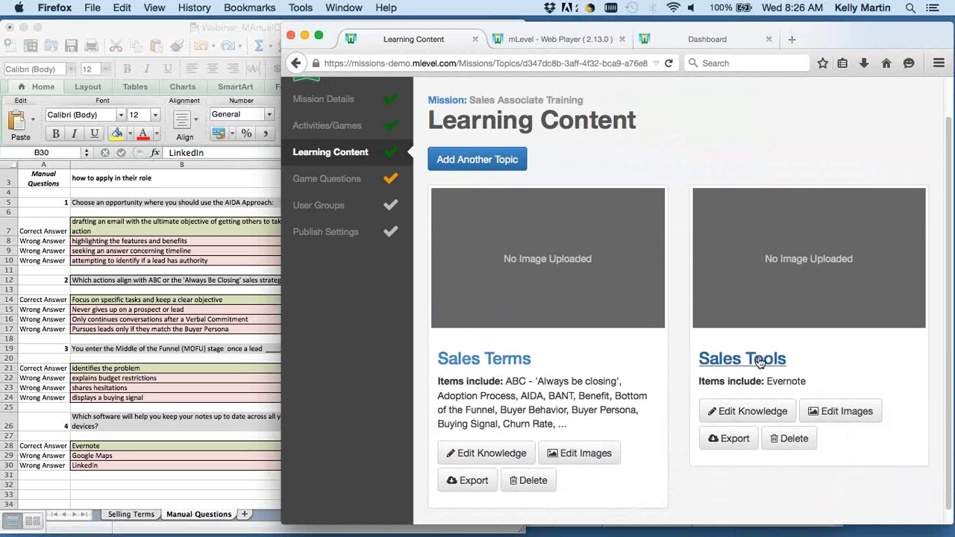
click(764, 413)
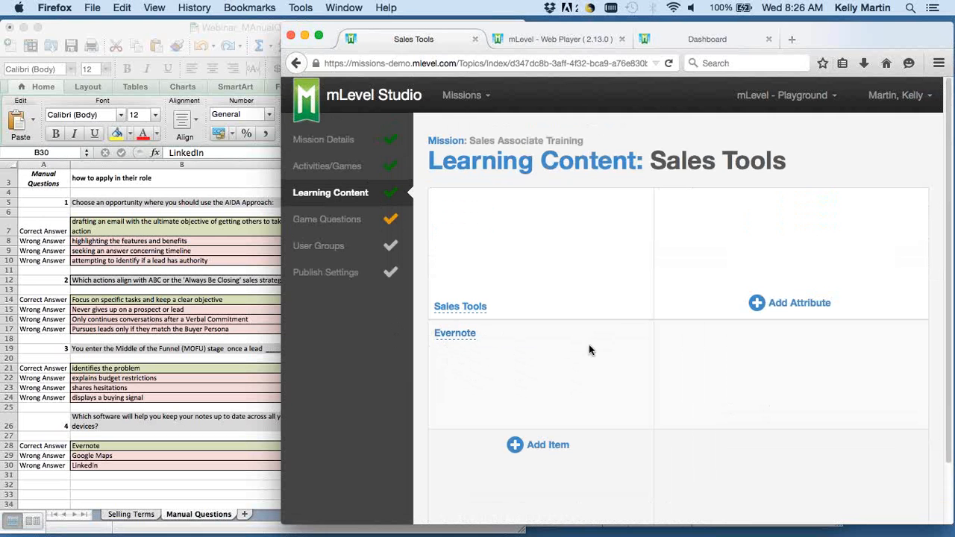
click(804, 311)
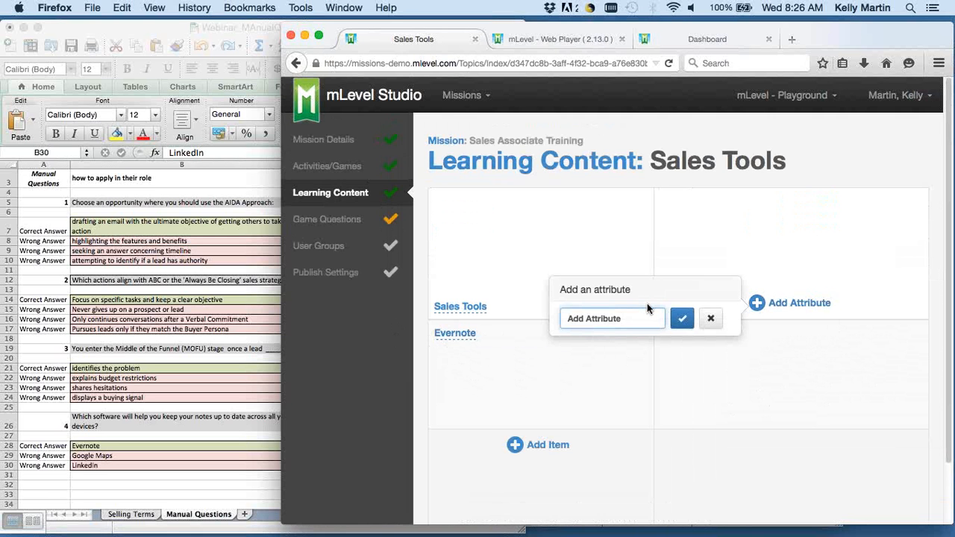
text(Description:)
click(683, 318)
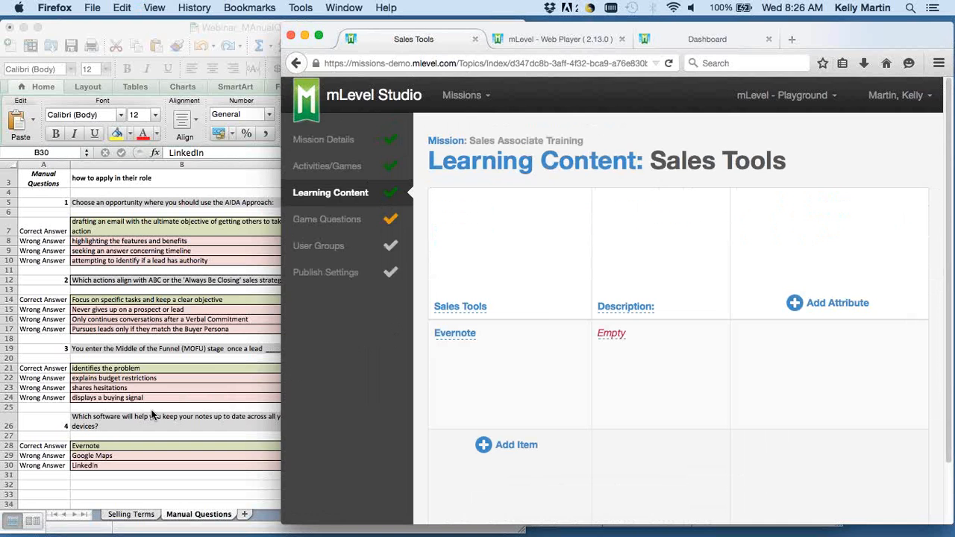
Copy the software question's text from the Manual Questions sheet into Evernote's Description value.
click(145, 417)
key(super+c)
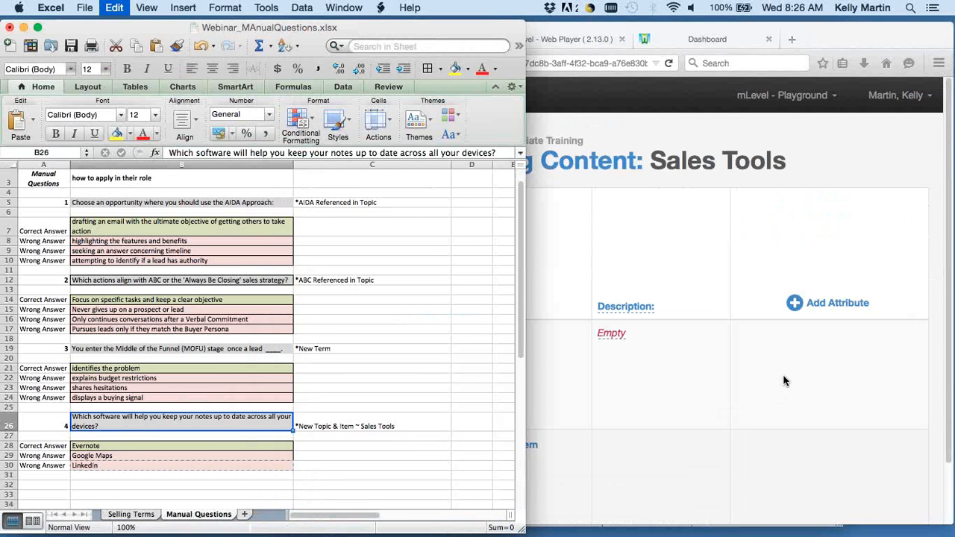
click(528, 446)
click(610, 335)
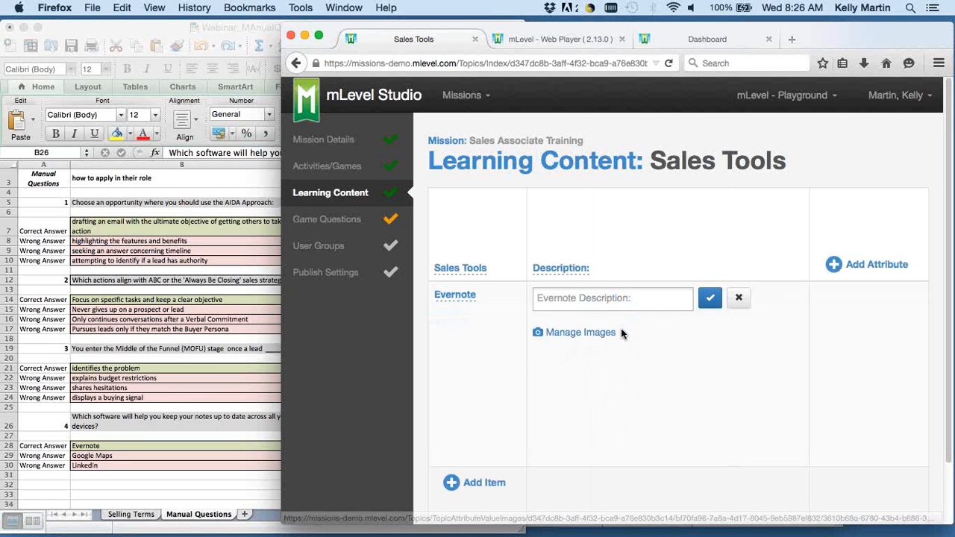
key(super+v)
Reword Evernote's Description value to "This software will help you keep your notes up to date across all your devices.".
key(super+a)
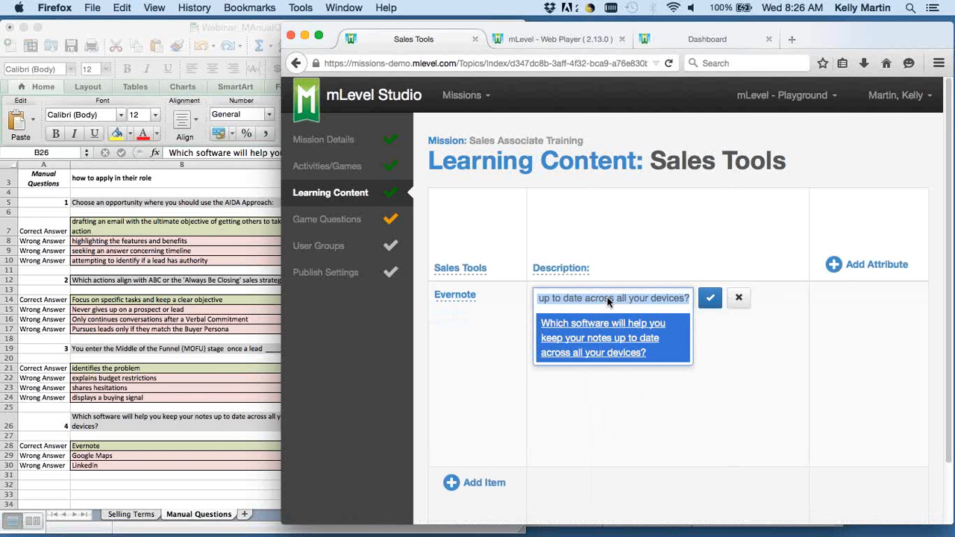
key(Left)
key(Right)
key(Right)
key(Right)
key(Right)
key(BackSpace)
key(BackSpace)
key(BackSpace)
key(BackSpace)
key(BackSpace)
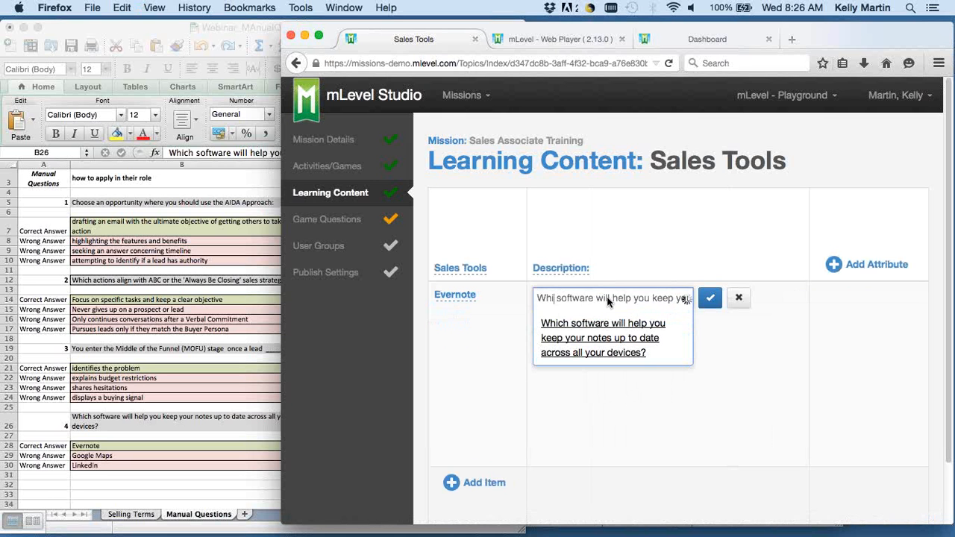
text(This)
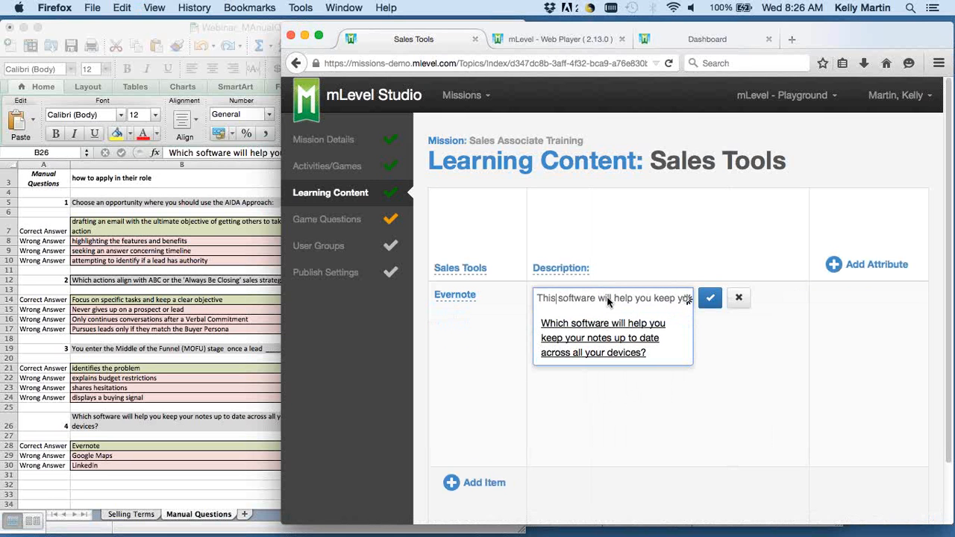
key(super+a)
key(Right)
key(BackSpace)
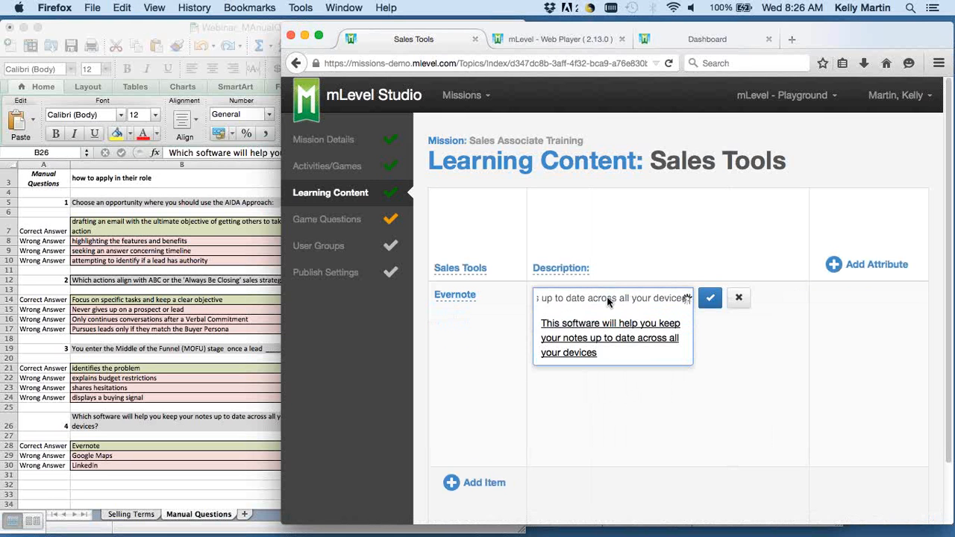
text(.)
click(640, 347)
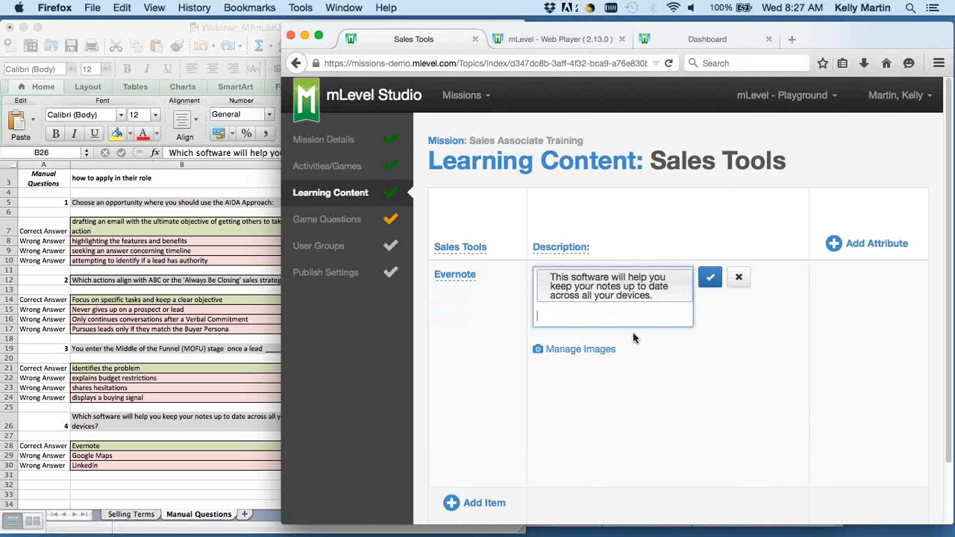
Save Evernote's Description value and add an attribute named "Description:" to the Sales Terms topic.
click(711, 277)
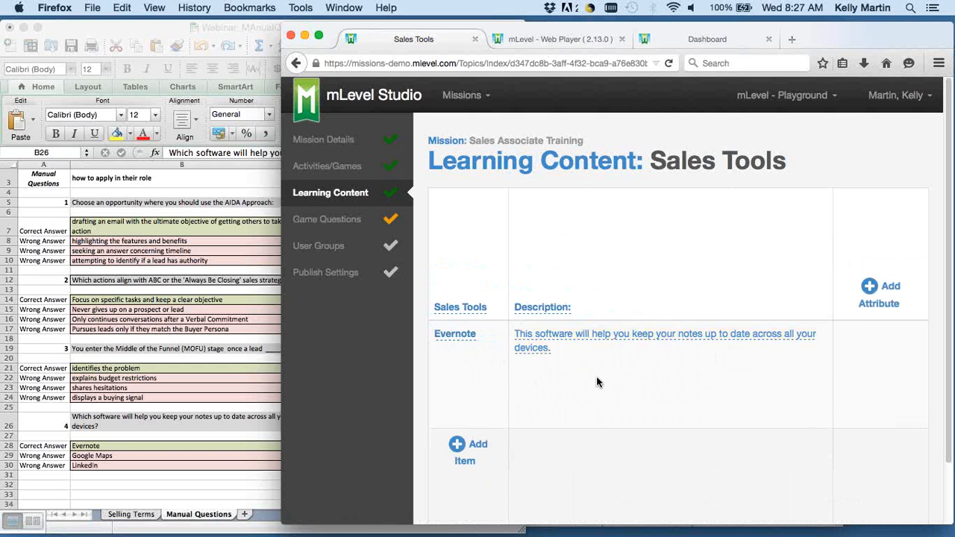
click(608, 166)
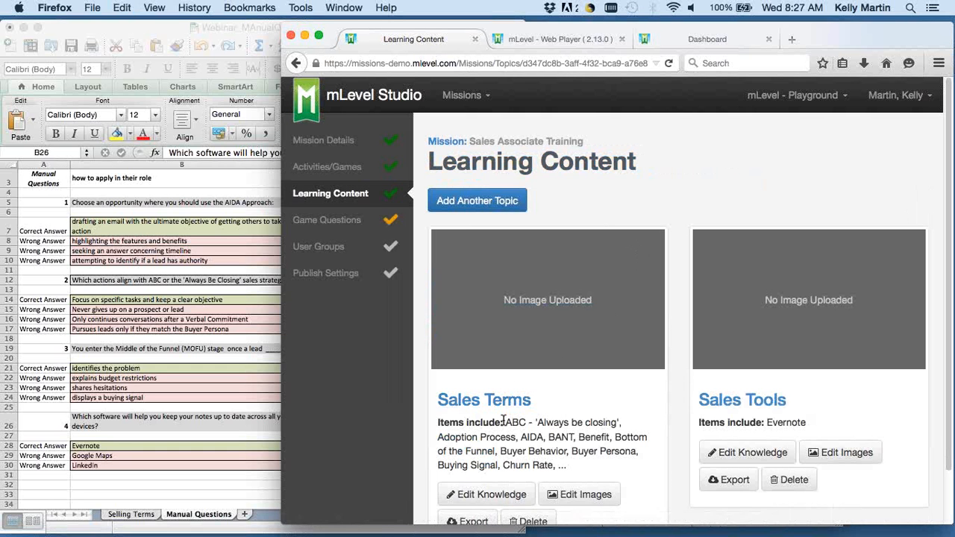
click(501, 403)
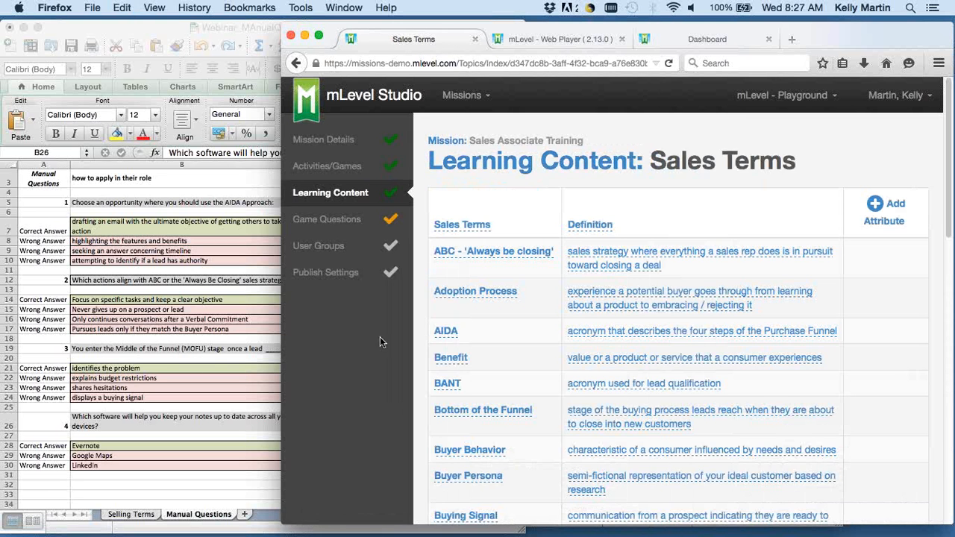
scroll(671, 336, down, 15)
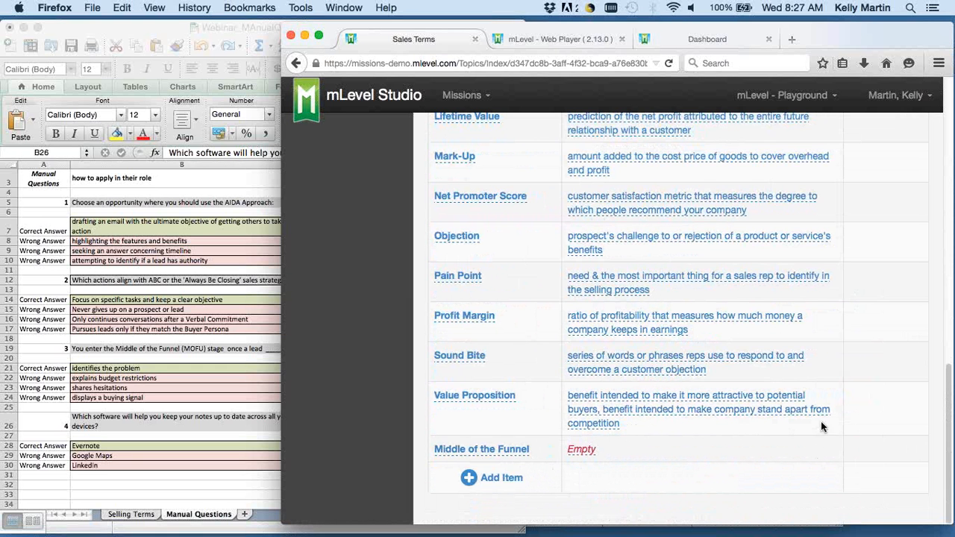
scroll(863, 426, up, 15)
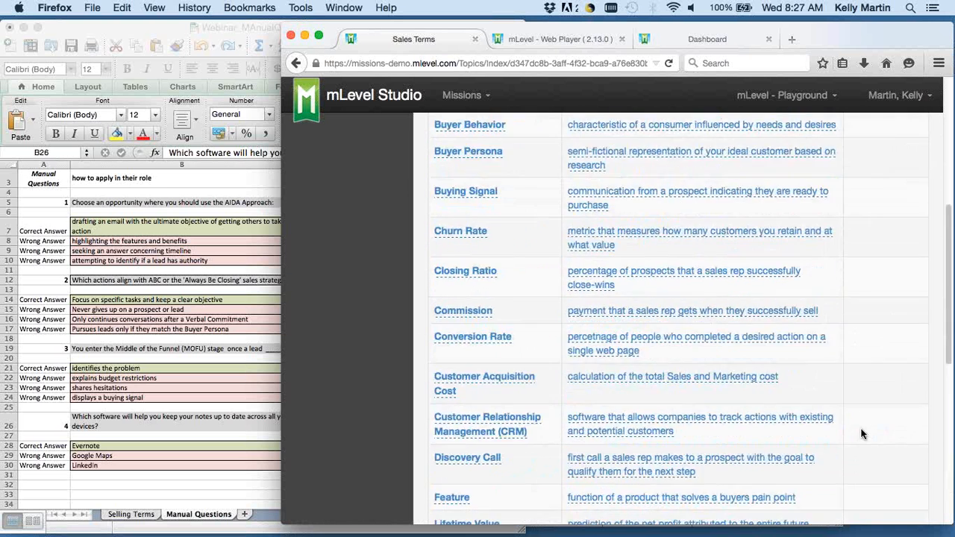
click(884, 219)
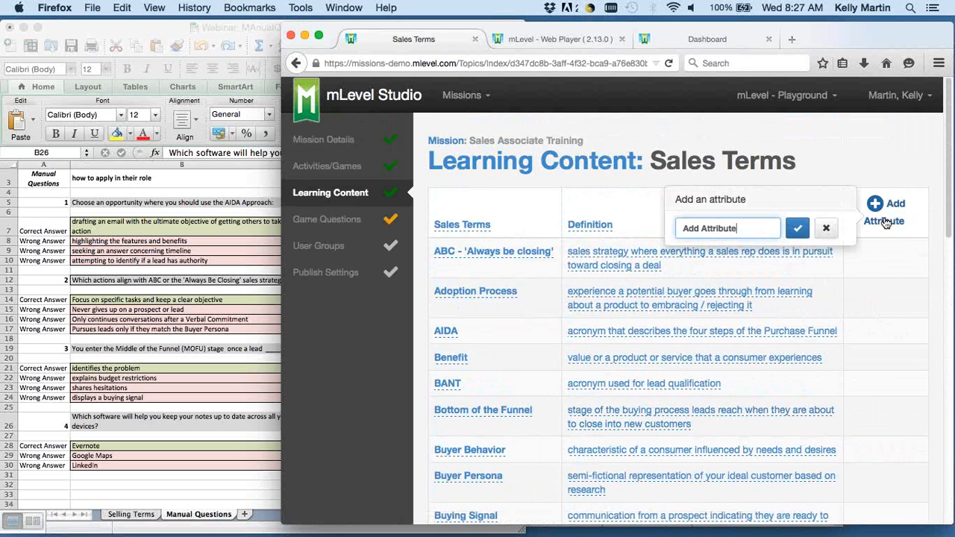
text(Description:)
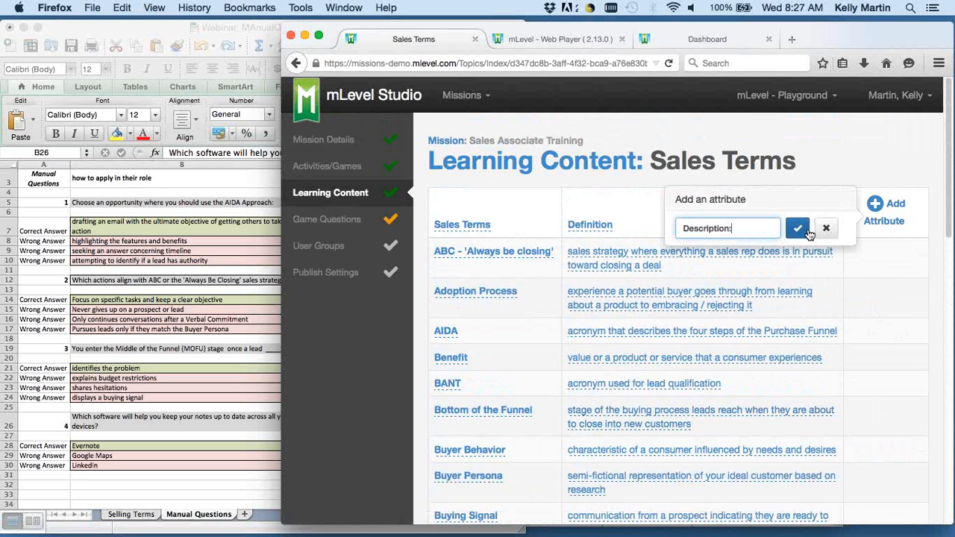
click(810, 235)
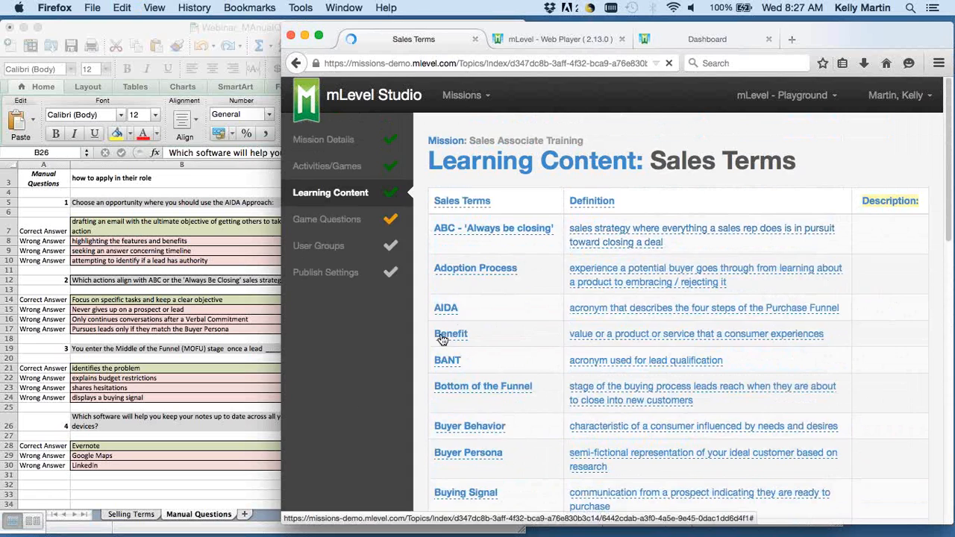
Copy the Middle of the Funnel question's text from the Manual Questions sheet into the Middle of the Funnel item's Description value.
click(138, 348)
click(123, 348)
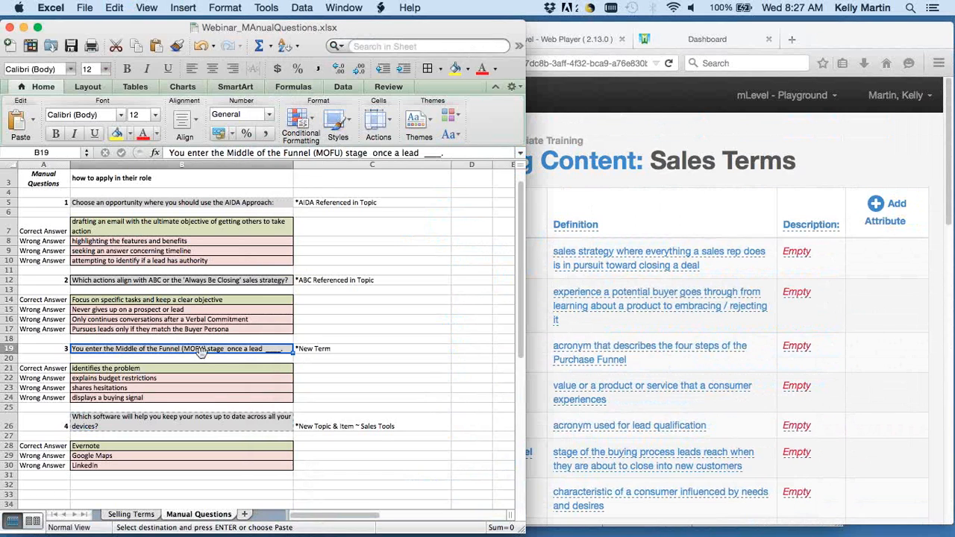
key(super+c)
click(890, 396)
scroll(799, 426, down, 15)
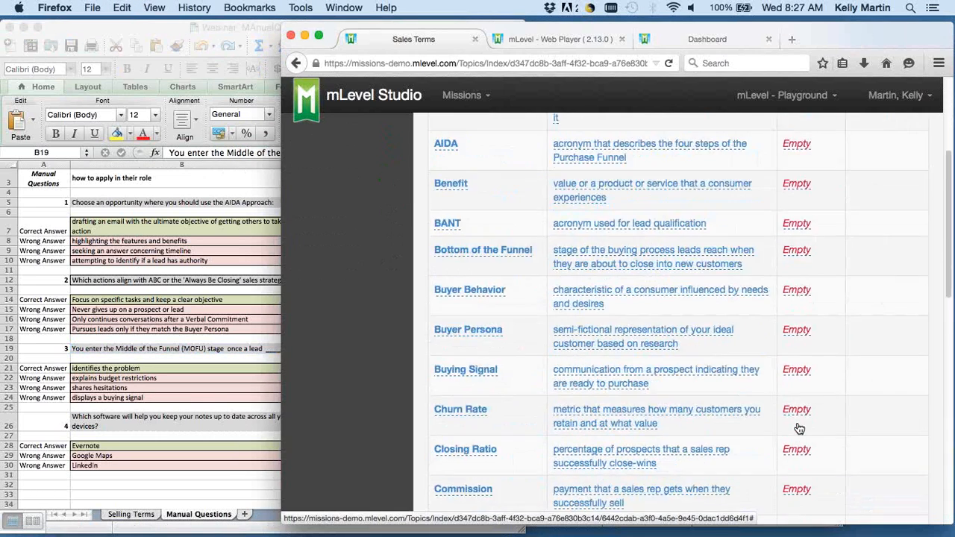
click(799, 451)
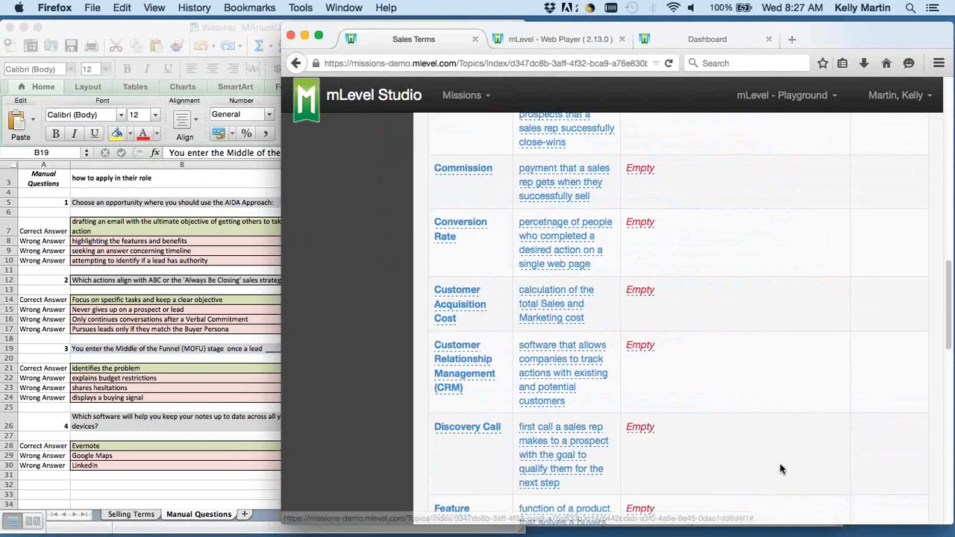
scroll(676, 467, down, 10)
click(681, 407)
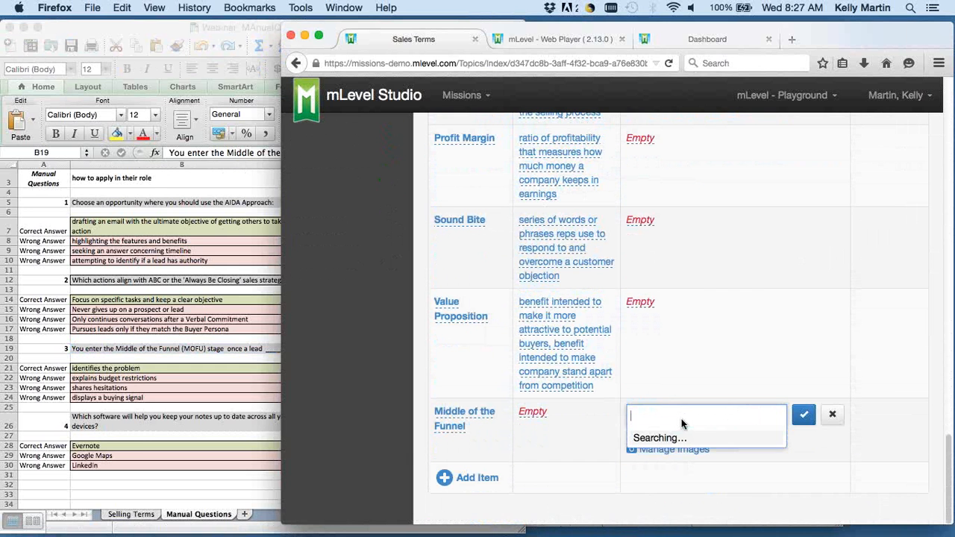
key(super+v)
Complete the Description as "You enter the Middle of the Funnel (MOFU) stage once a lead identifies the problem." and save it.
key(BackSpace)
key(BackSpace)
key(BackSpace)
key(BackSpace)
key(BackSpace)
key(BackSpace)
key(BackSpace)
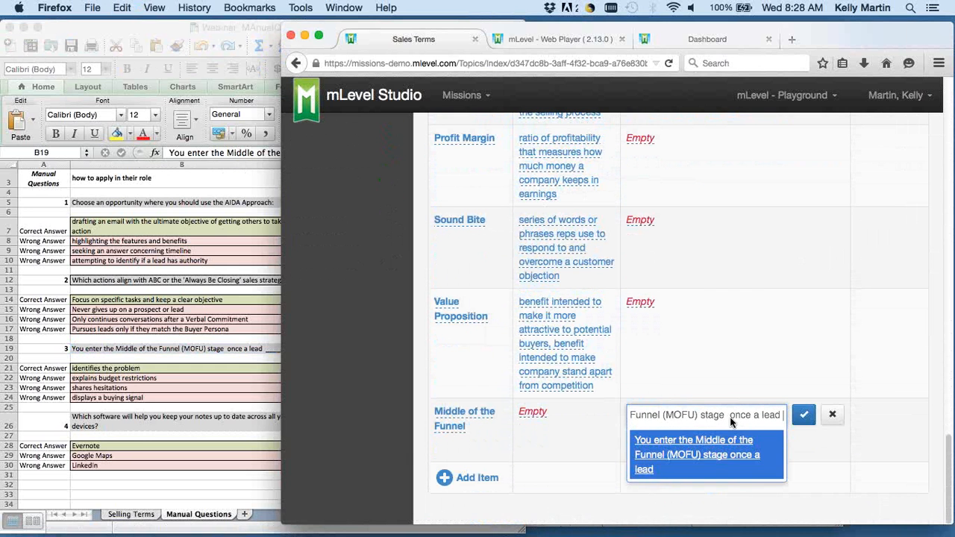
key(BackSpace)
text(identifies the problem.)
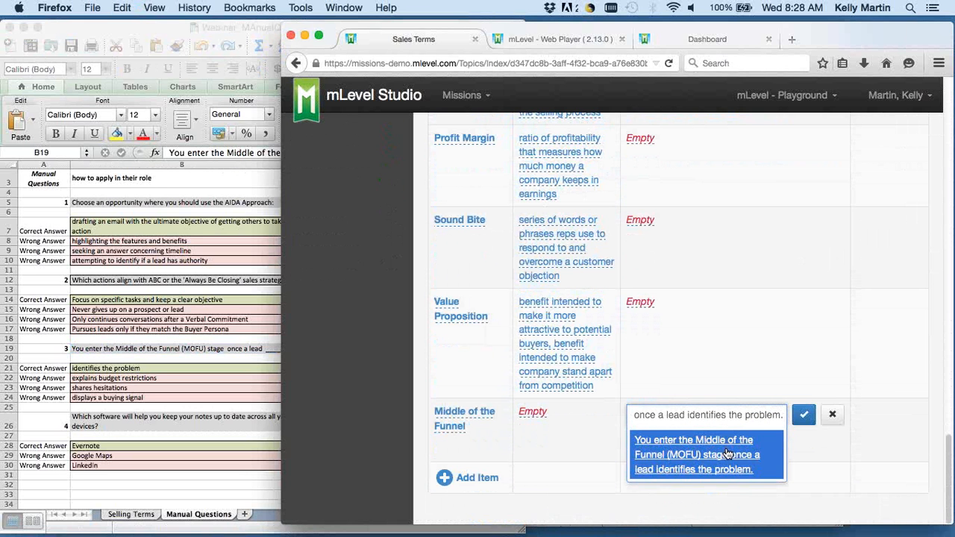
click(728, 452)
click(802, 422)
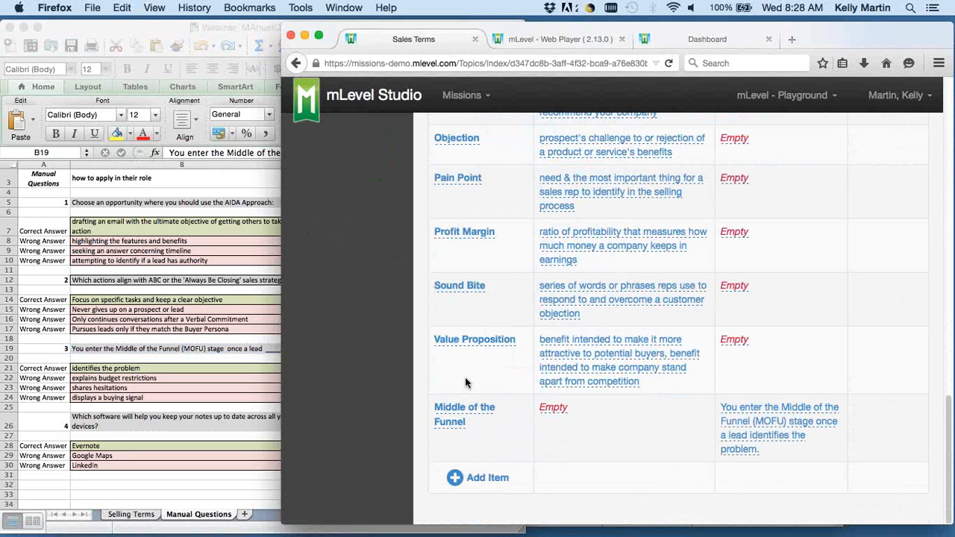
Refresh all of the mission's game questions that have pending changes.
scroll(483, 288, up, 15)
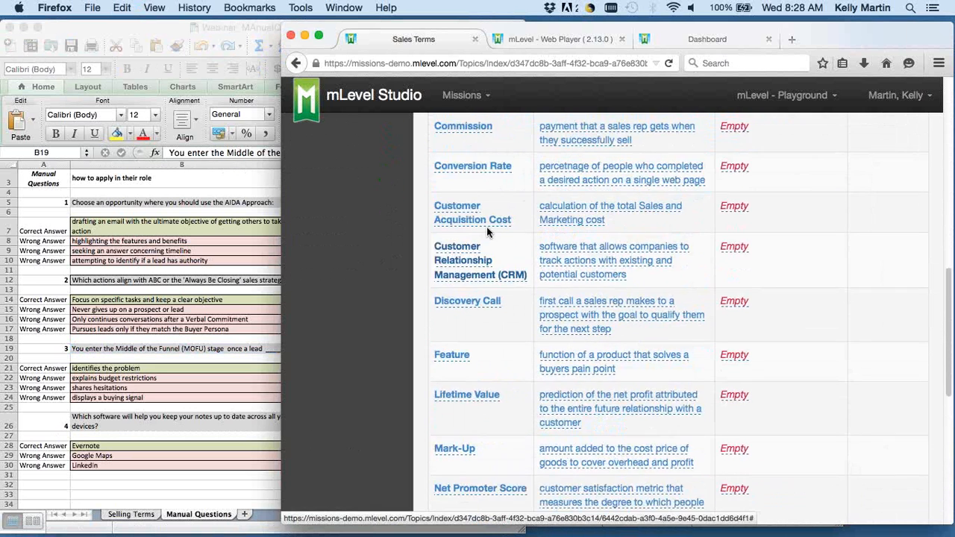
click(486, 164)
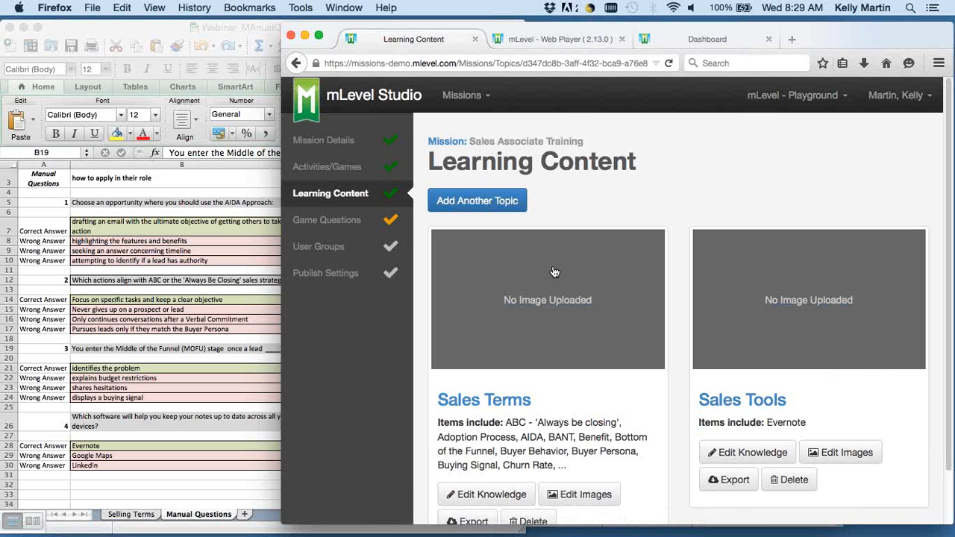
click(353, 221)
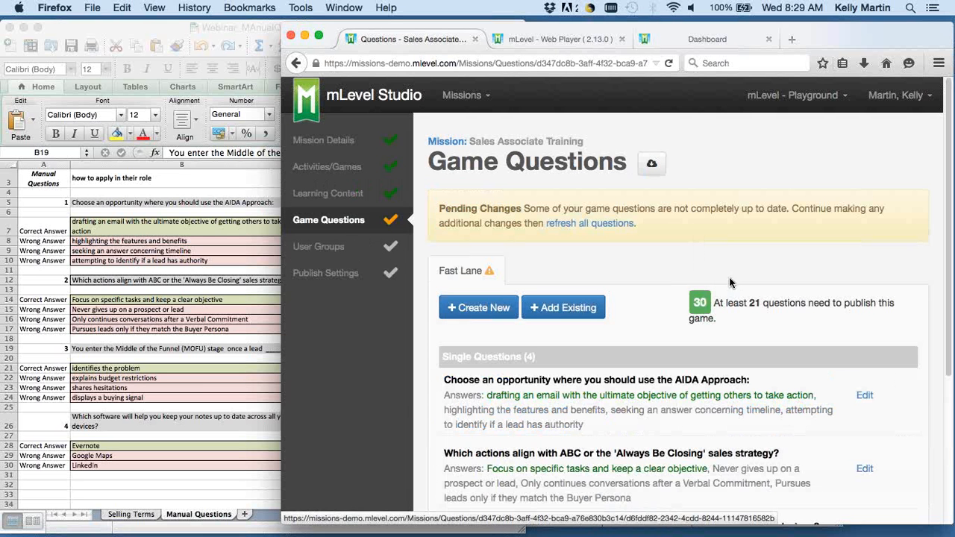
click(609, 225)
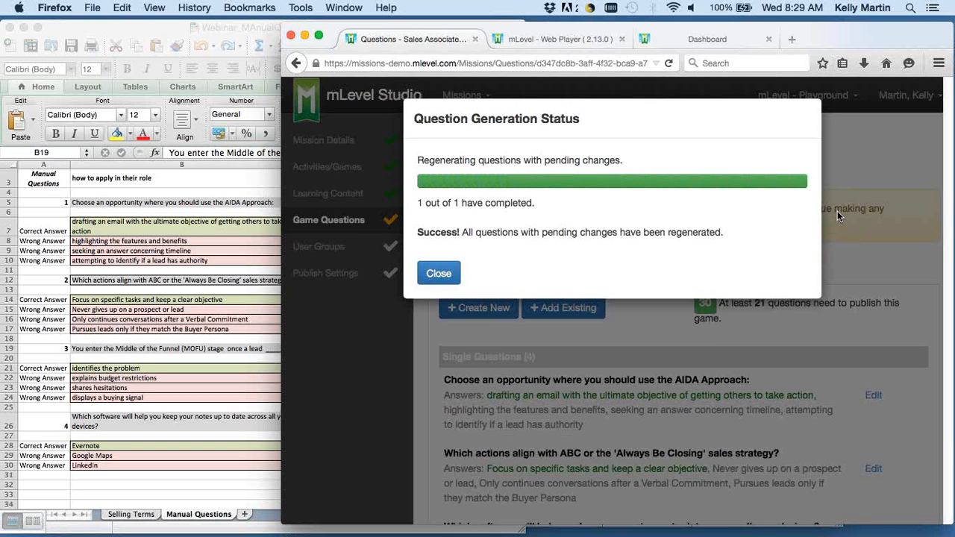
click(439, 273)
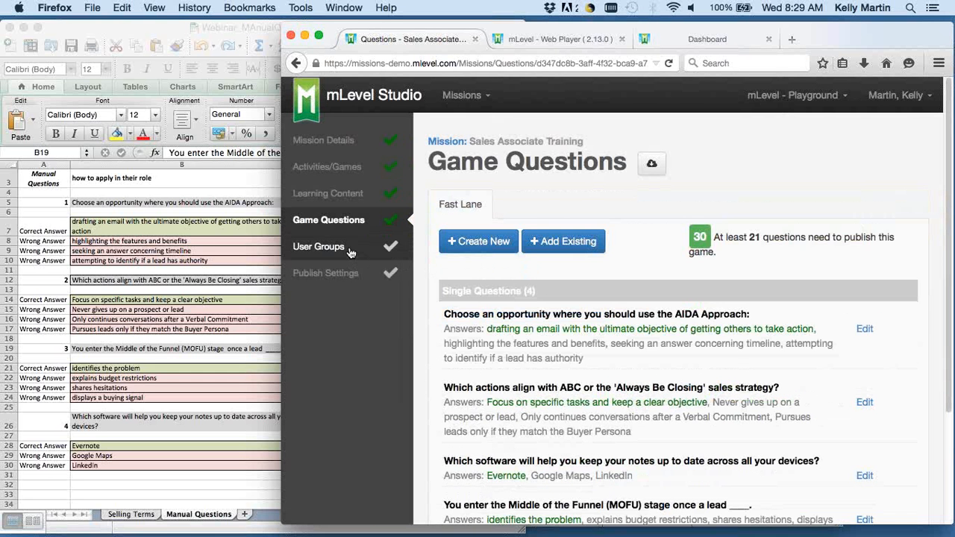
Assign the mission to the Everyone user group, save it, and publish all of the mission's activities.
click(318, 246)
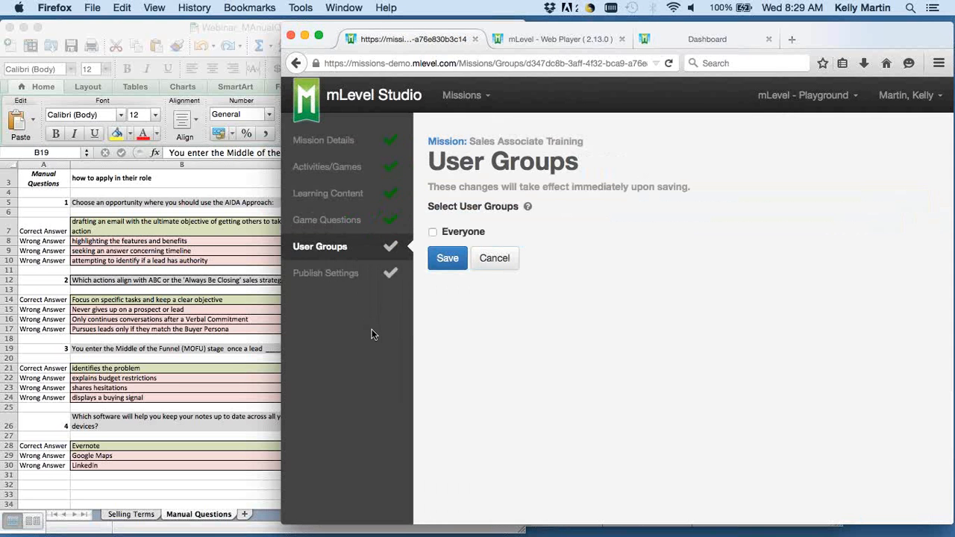
click(433, 232)
click(445, 260)
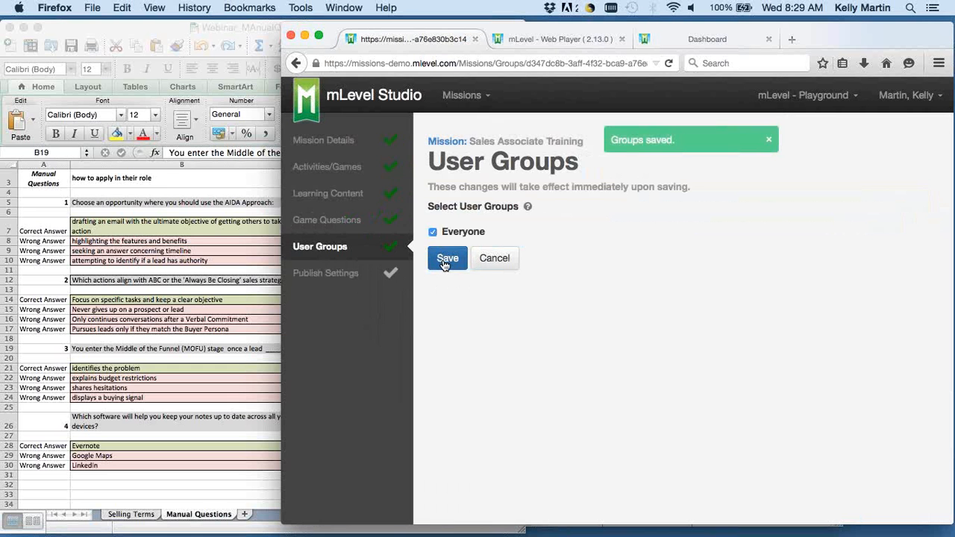
click(367, 278)
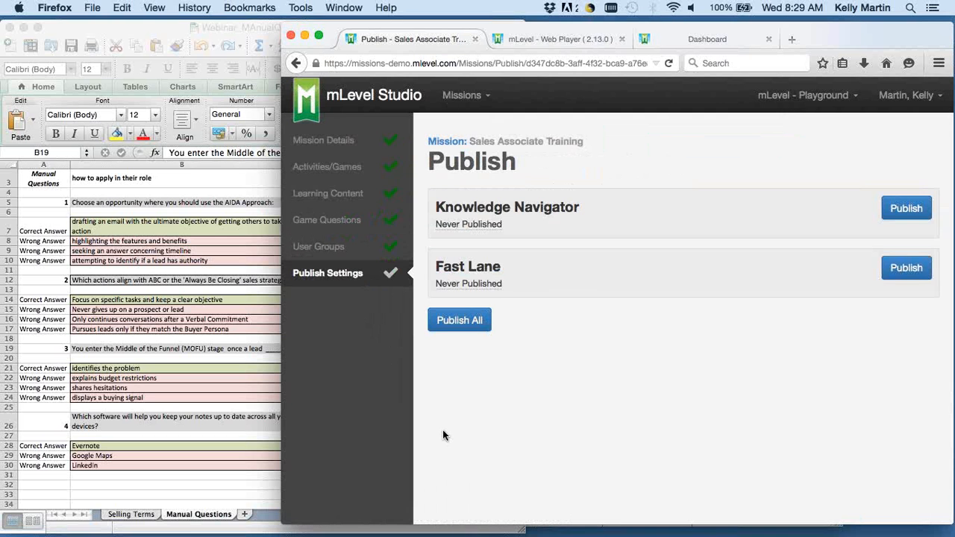
click(459, 323)
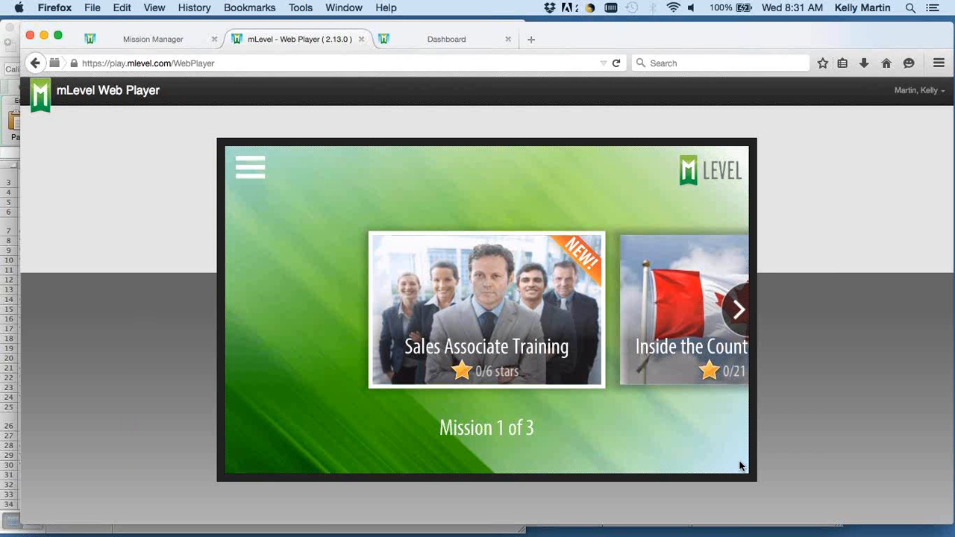
Start the Sales Associate Training mission in the mLevel Web Player and launch its Knowledge Navigator activity.
click(497, 322)
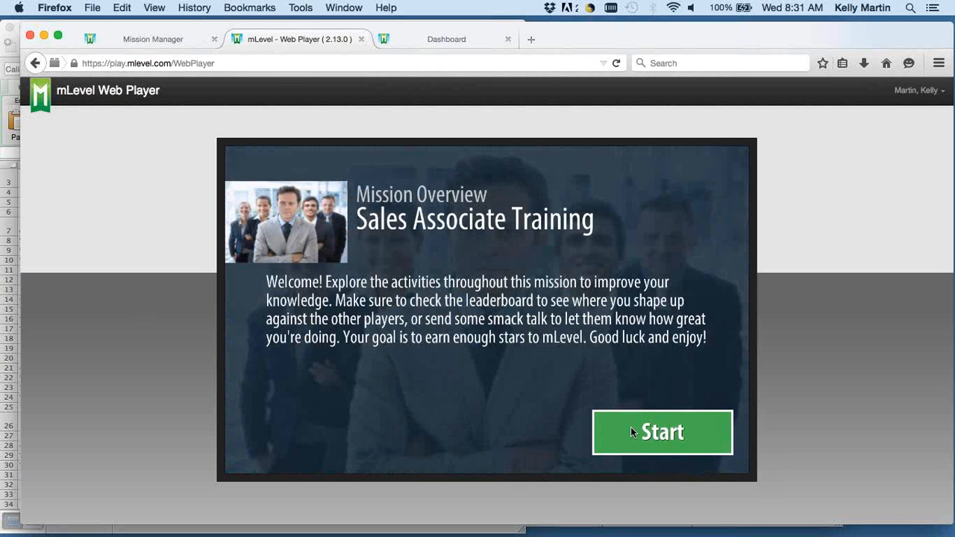
click(631, 429)
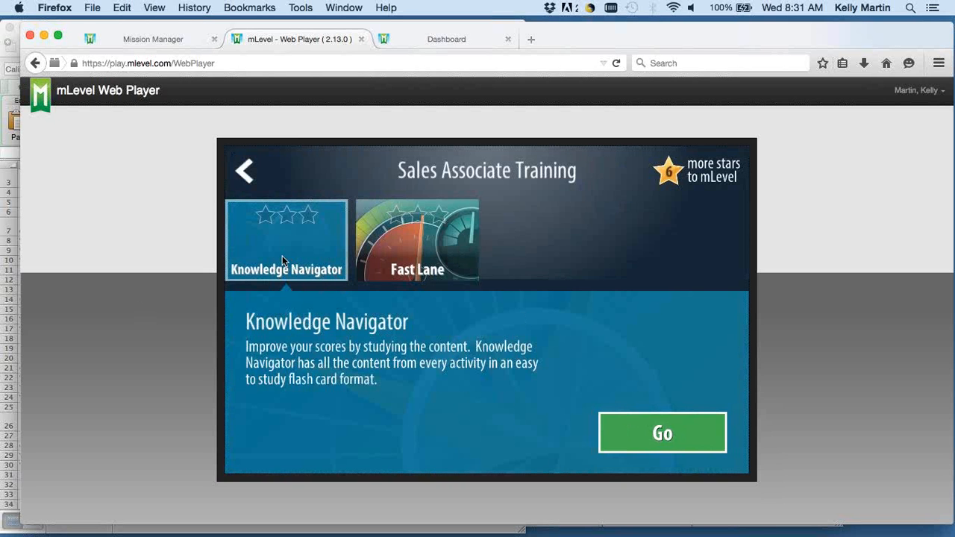
click(691, 428)
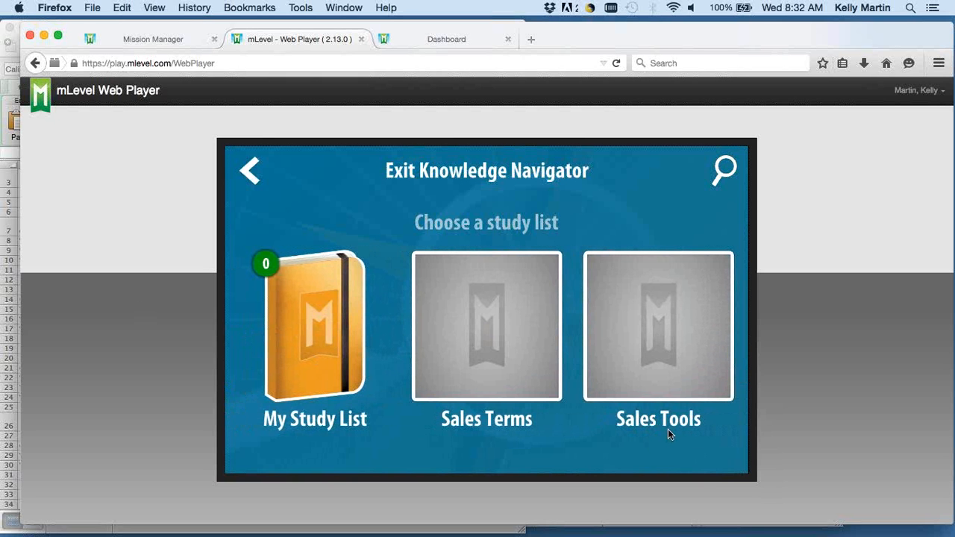
Review the Evernote flash card in the Sales Tools study list and return to the choice of study lists.
click(666, 337)
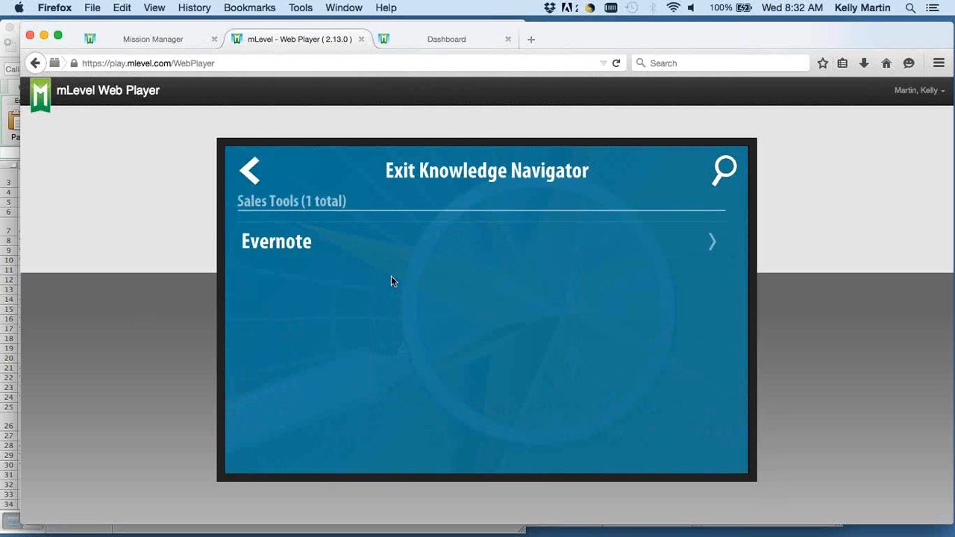
click(290, 240)
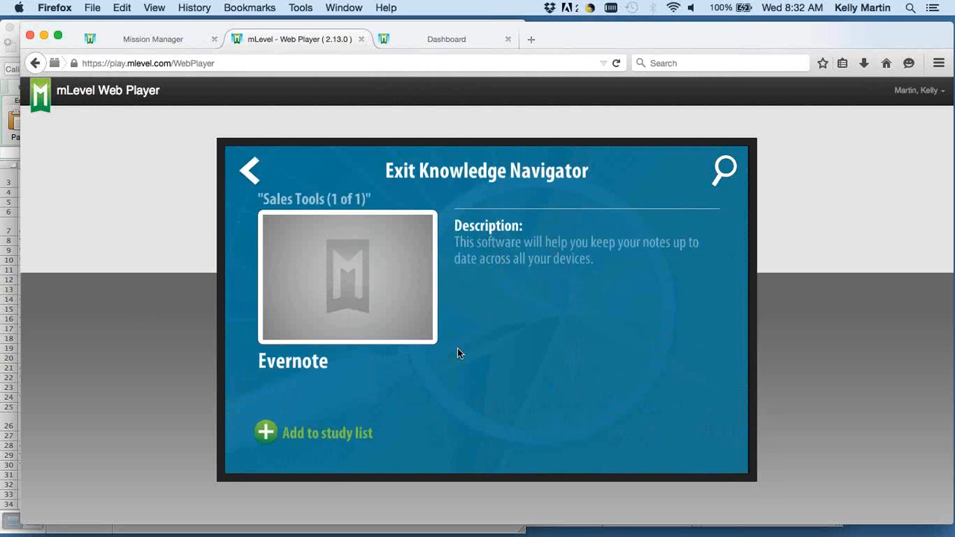
click(249, 171)
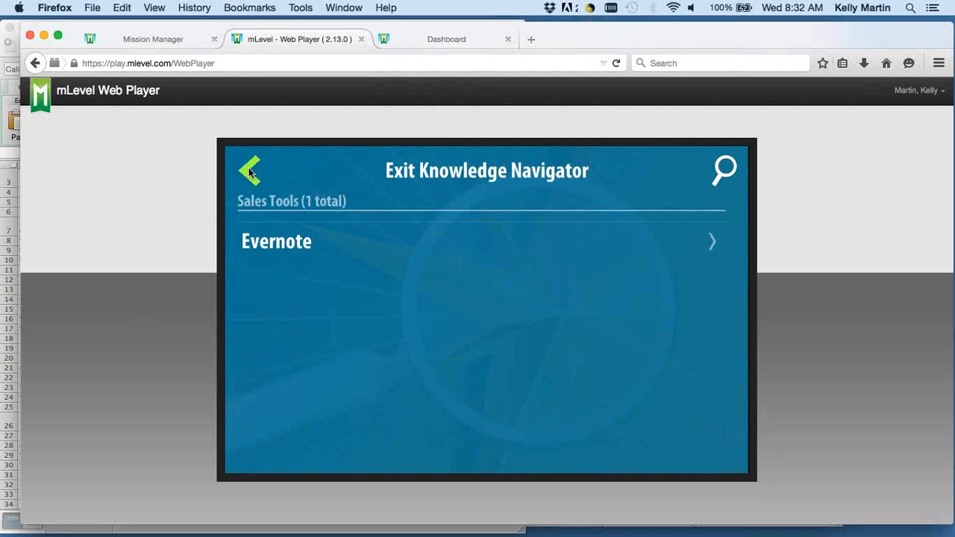
click(249, 171)
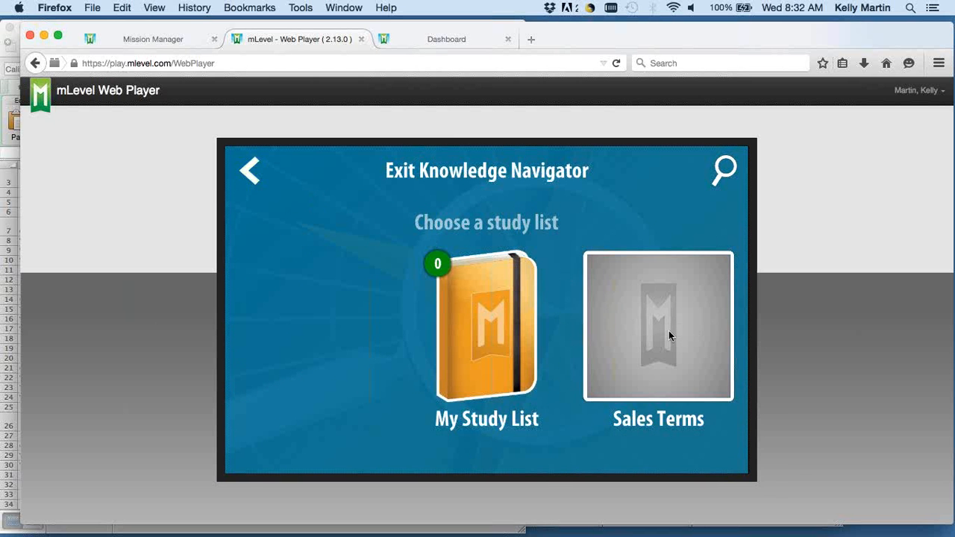
Review the Middle of the Funnel flash card in the Sales Terms study list and return to the list of terms.
drag(668, 331, 436, 344)
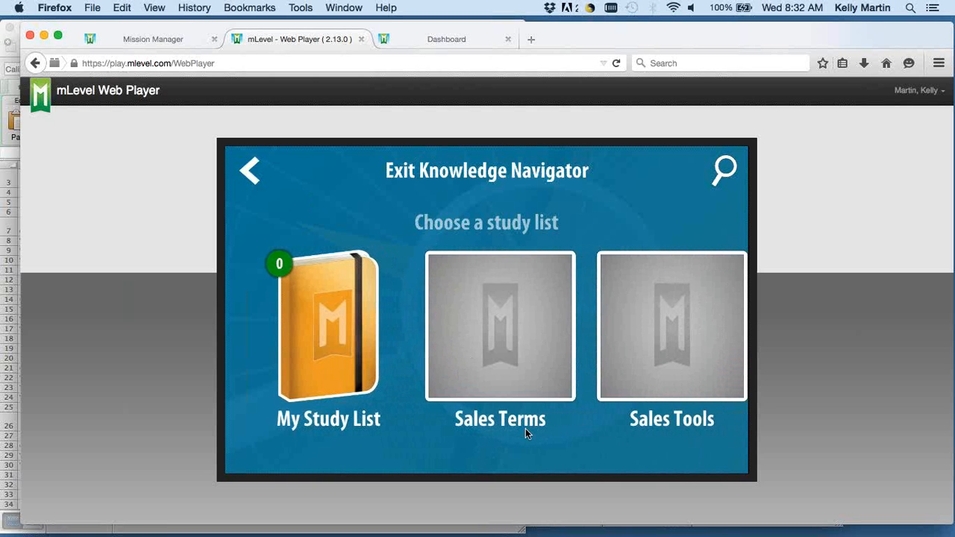
click(506, 344)
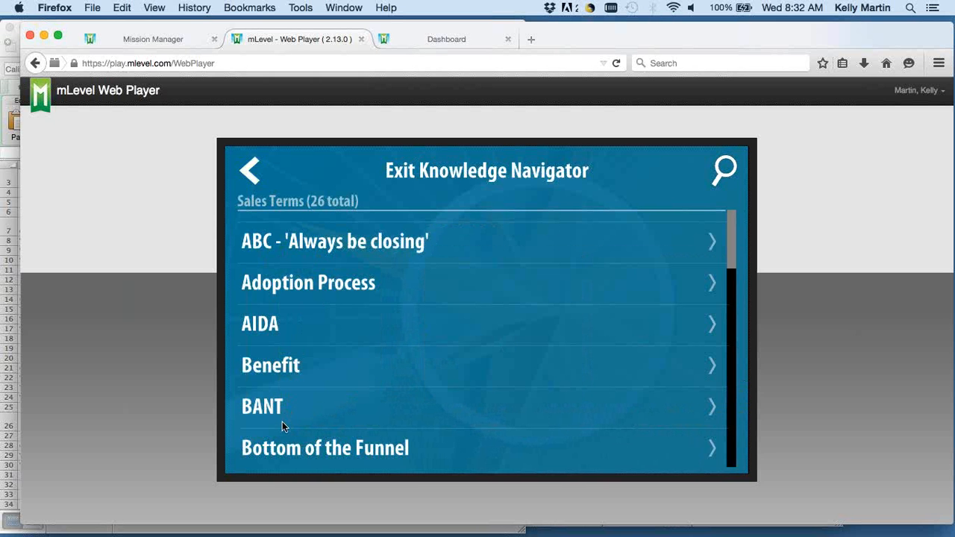
drag(414, 427, 410, 249)
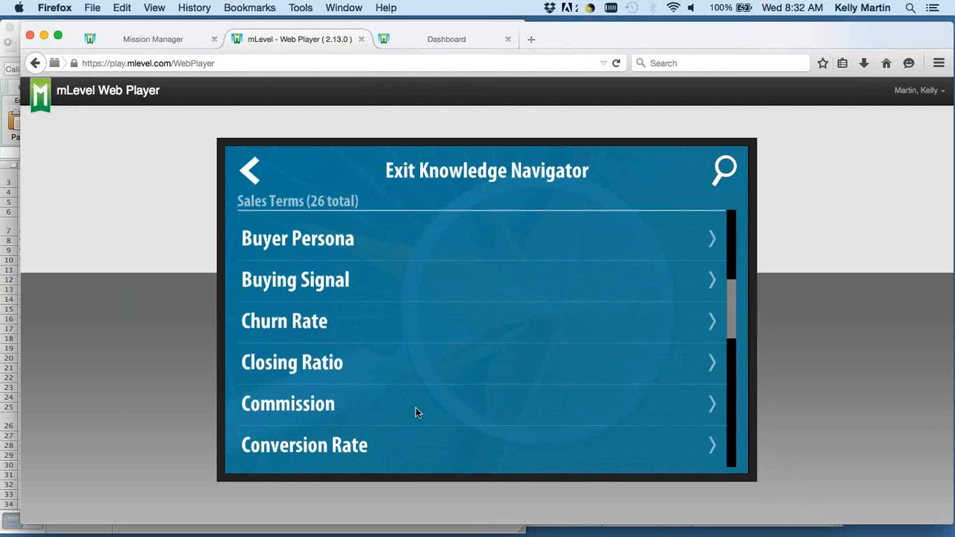
scroll(415, 407, down, 10)
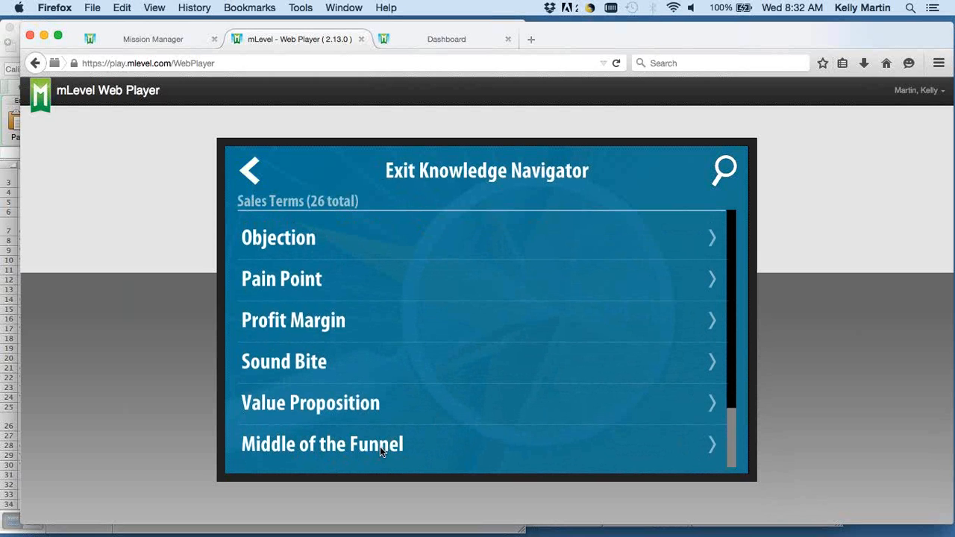
click(331, 444)
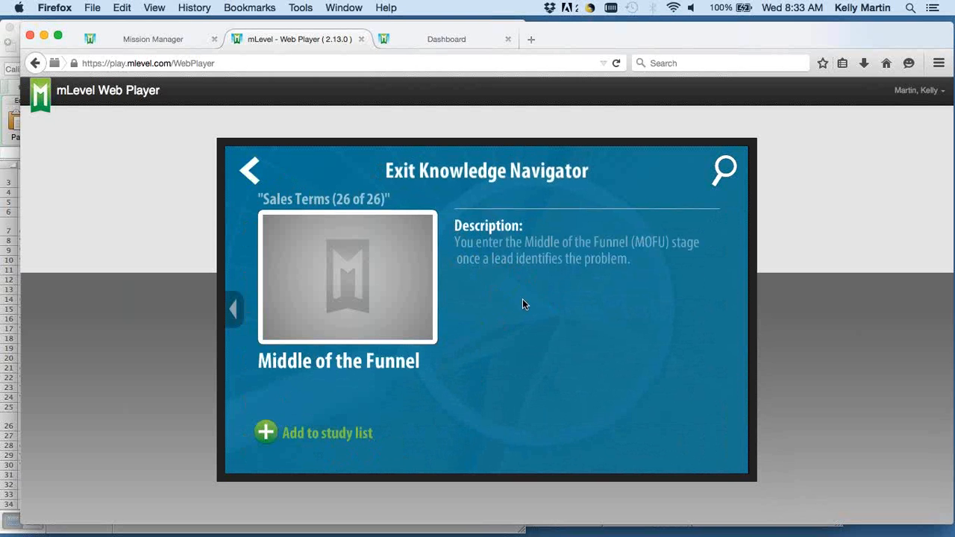
click(249, 170)
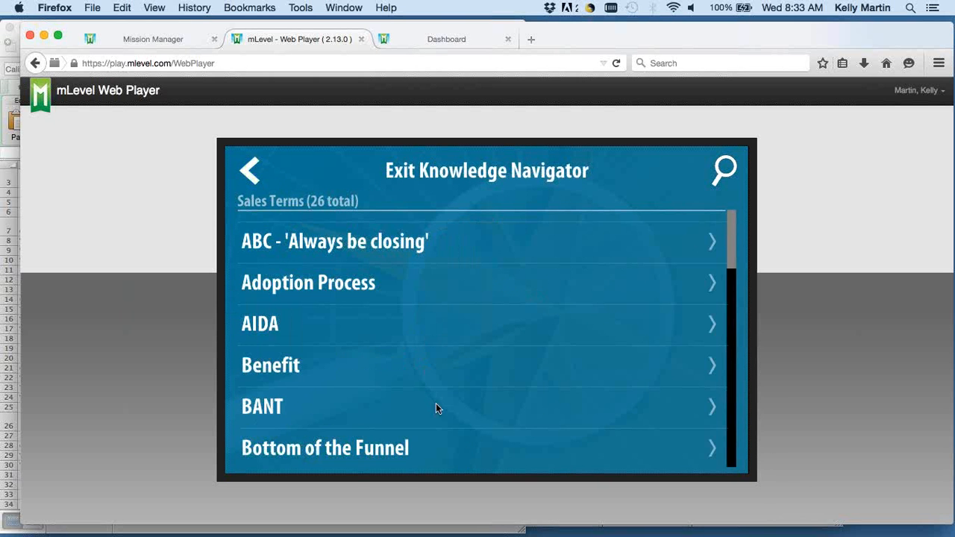
Look through the Sales Terms list down to its last entry and exit Knowledge Navigator.
drag(437, 407, 440, 224)
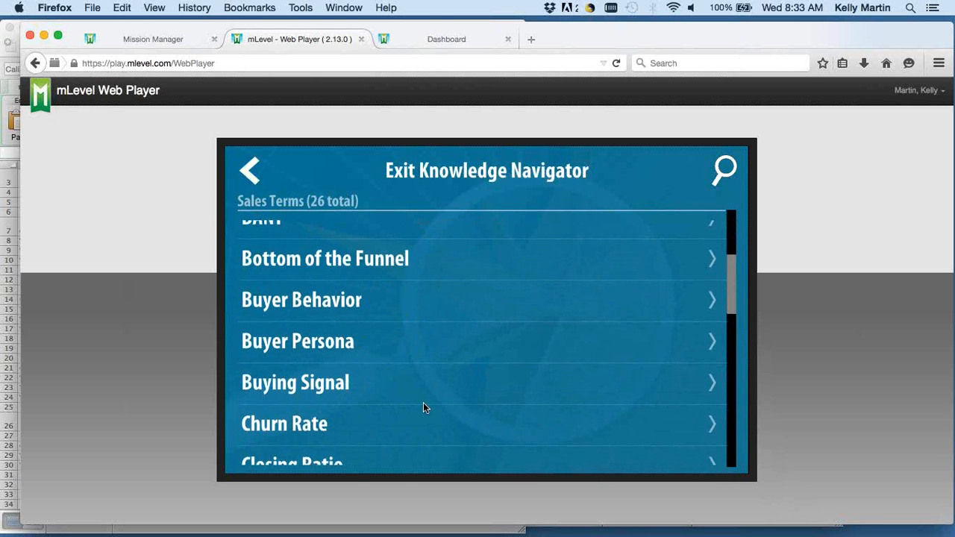
drag(424, 404, 423, 222)
drag(428, 418, 423, 234)
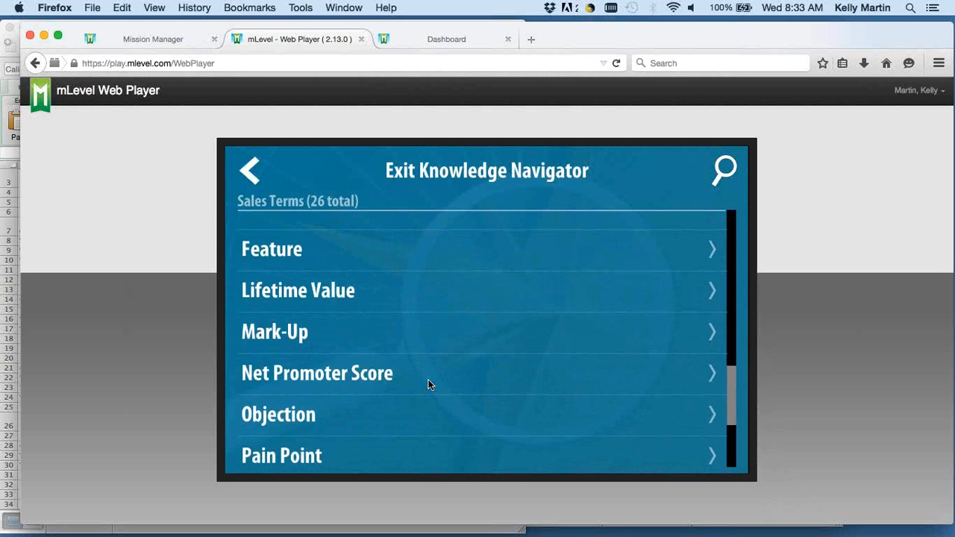
drag(427, 384, 405, 301)
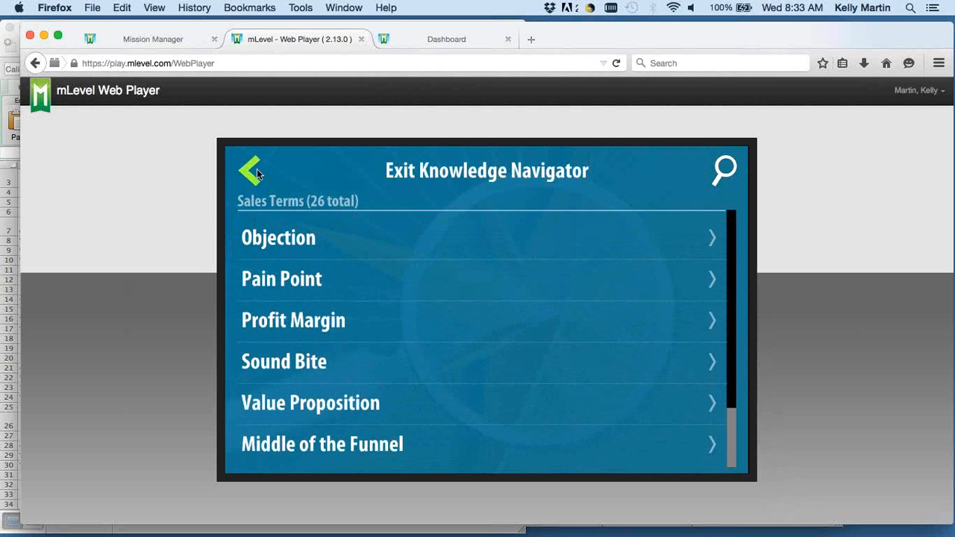
click(457, 178)
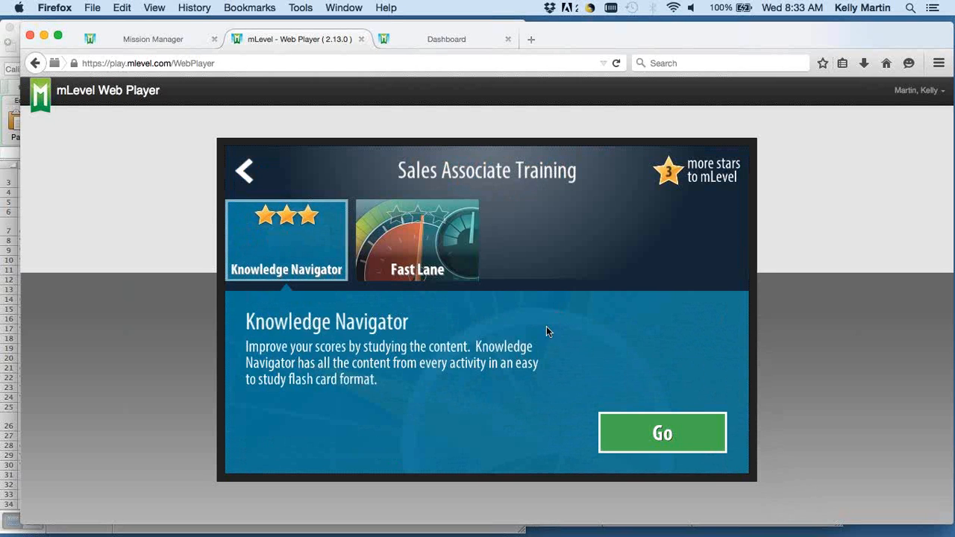
Launch the Fast Lane activity of the Sales Associate Training mission and start the game.
click(458, 248)
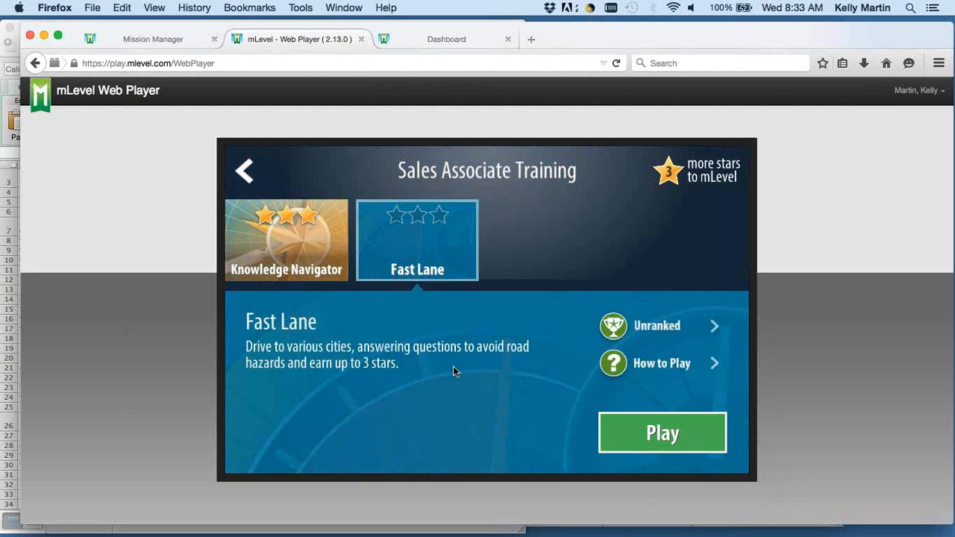
click(628, 425)
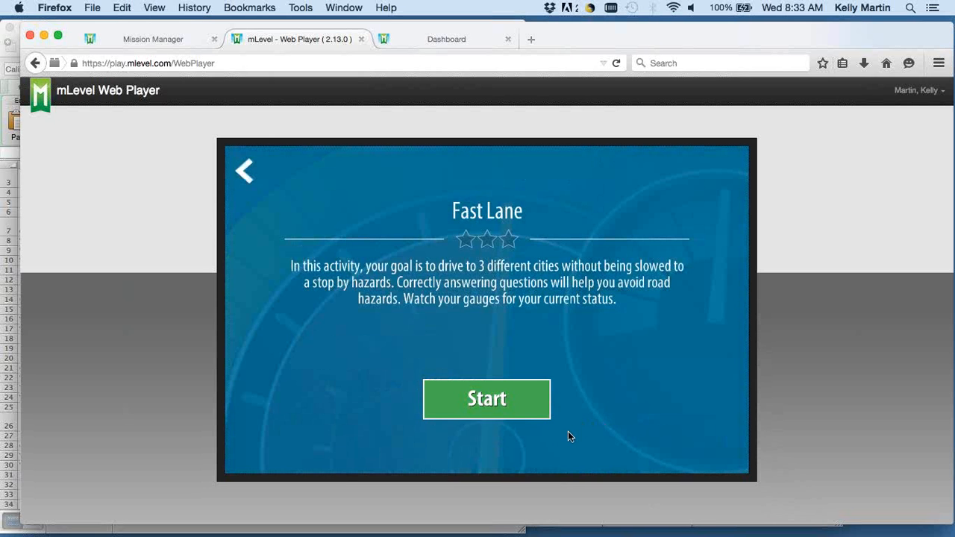
click(520, 392)
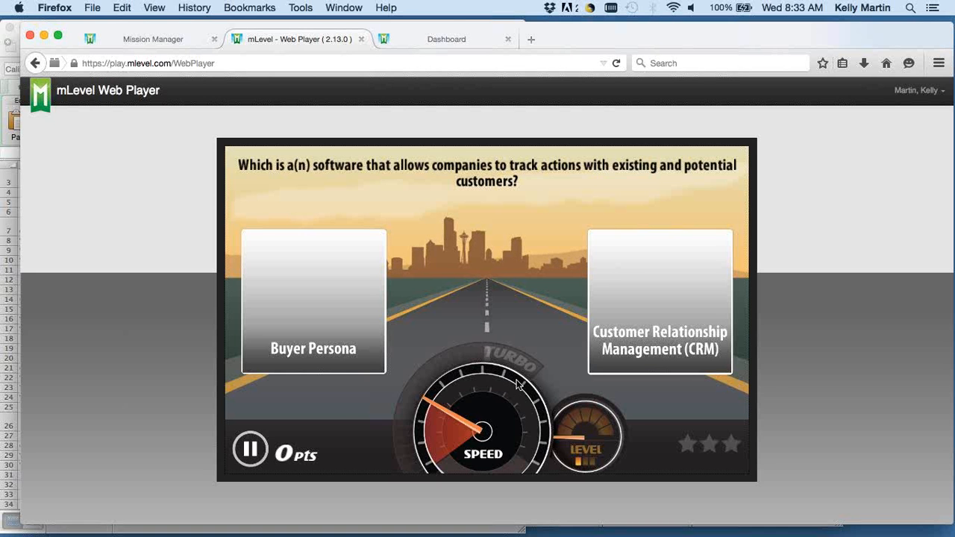
Answer the first city's questions: Customer Relationship Management (CRM), drafting an email, BANT, Sound Bite, Commission, Buyer Behavior and Value Proposition.
click(643, 330)
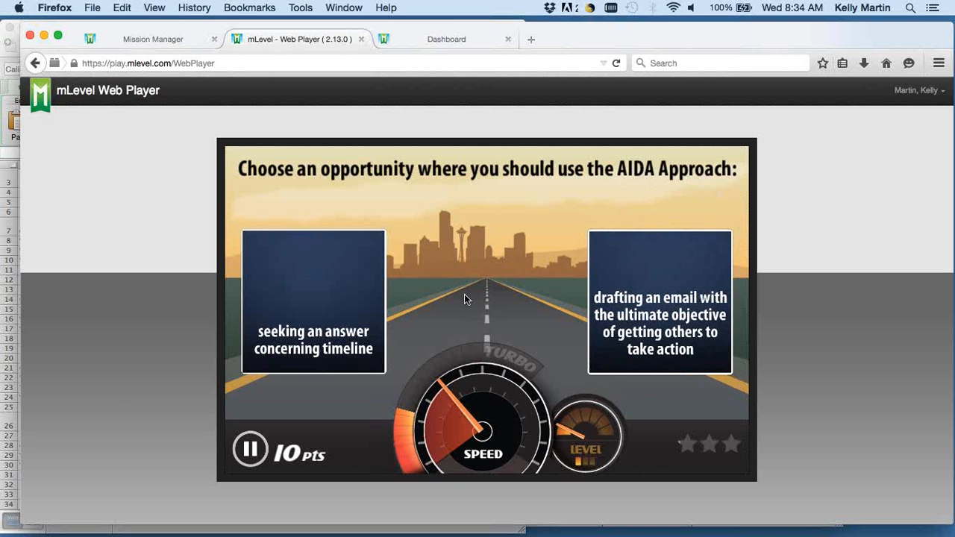
click(620, 302)
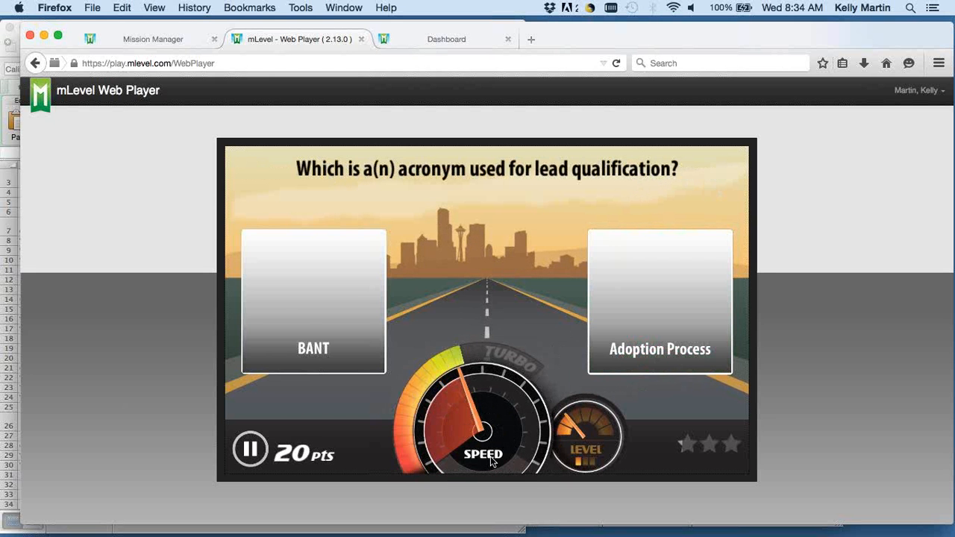
click(279, 305)
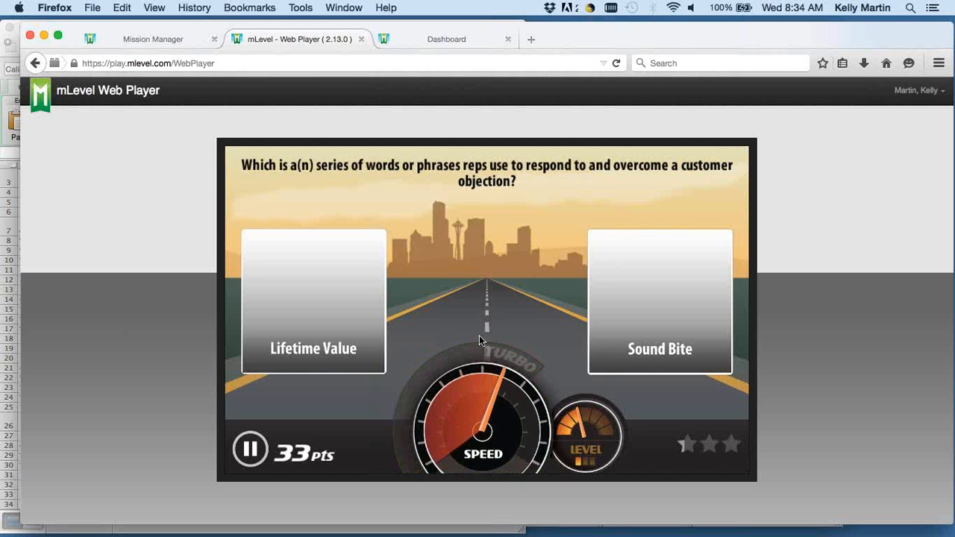
click(607, 304)
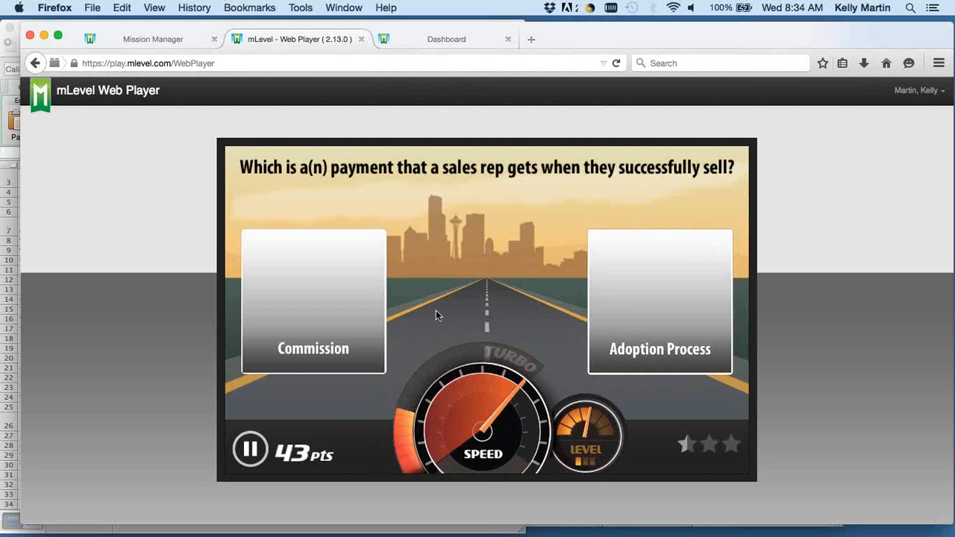
click(302, 282)
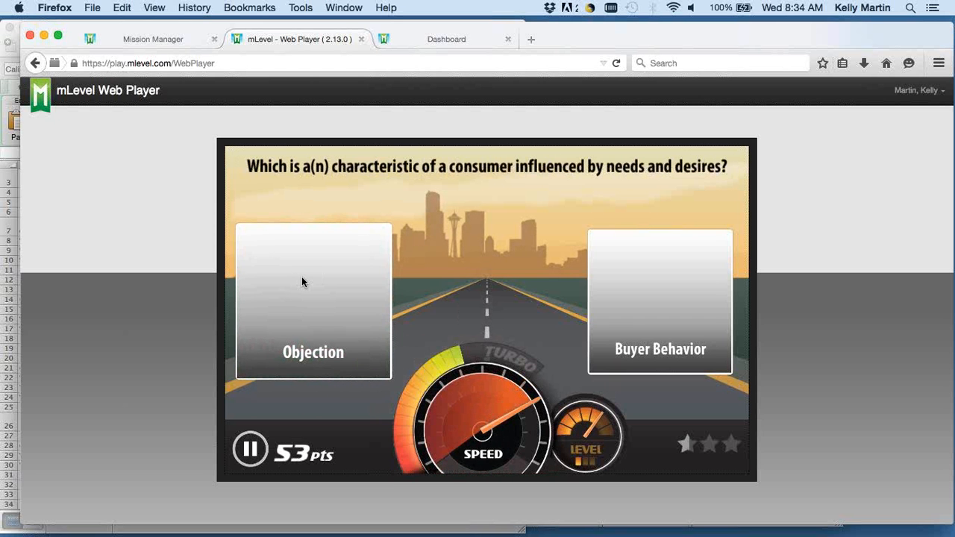
click(671, 318)
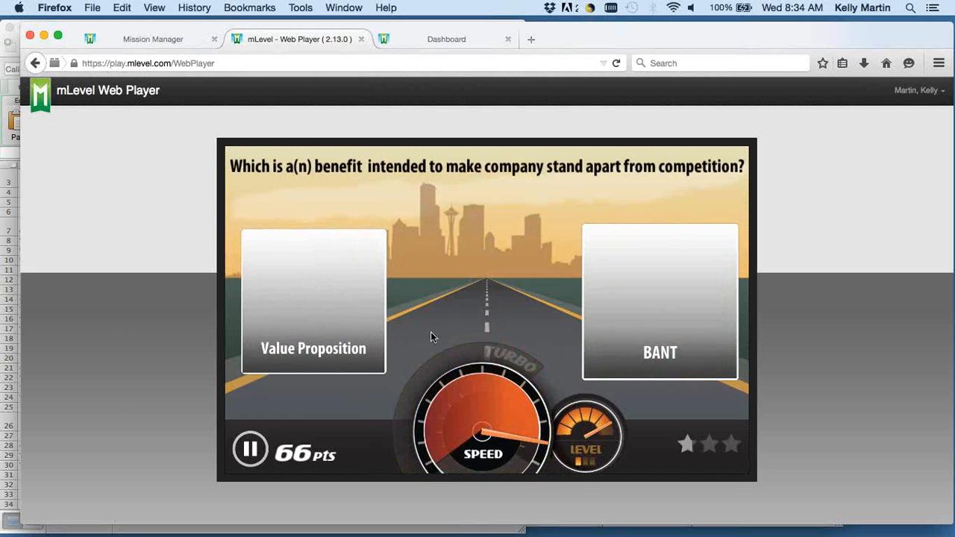
click(358, 323)
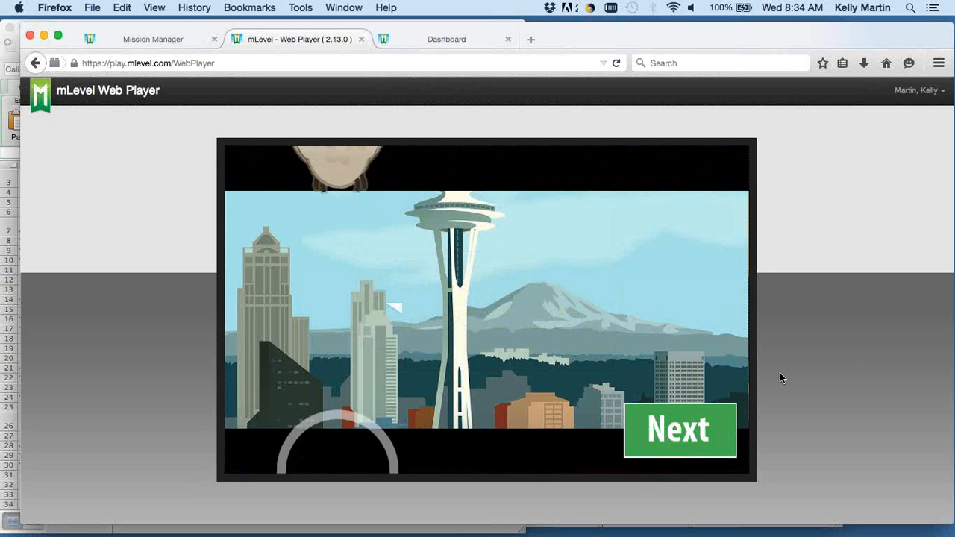
Continue to the second Fast Lane city and answer its questions with Conversion Rate, ABC - 'Always be closing' and Profit Margin.
click(649, 443)
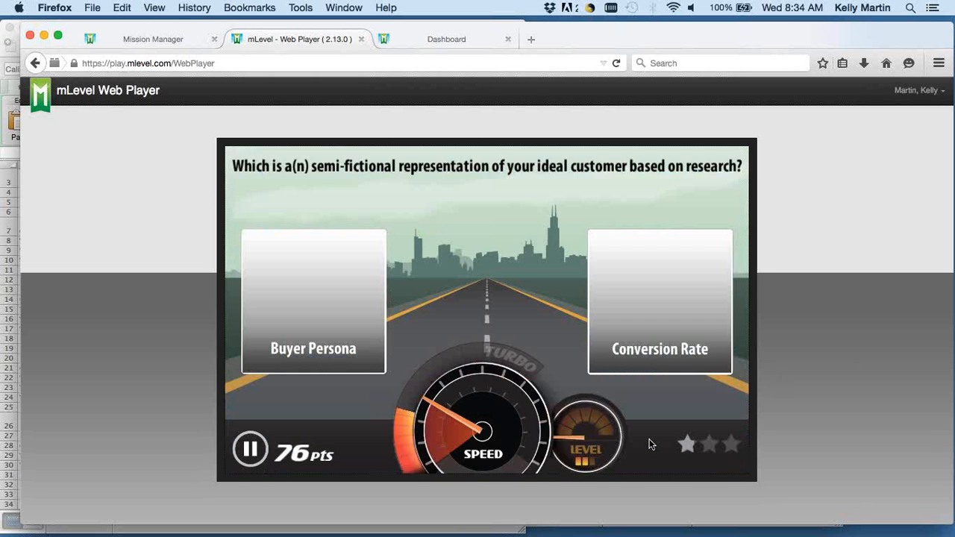
click(661, 306)
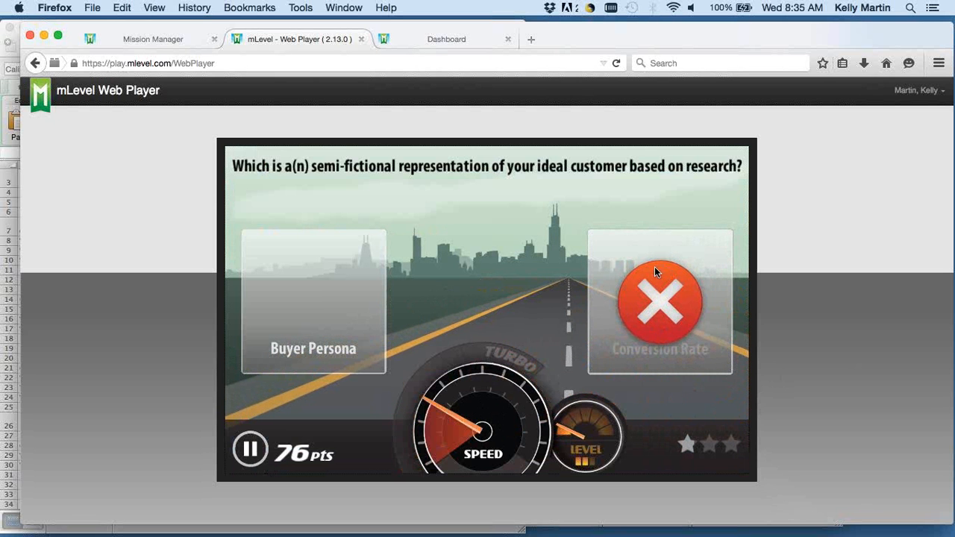
click(650, 267)
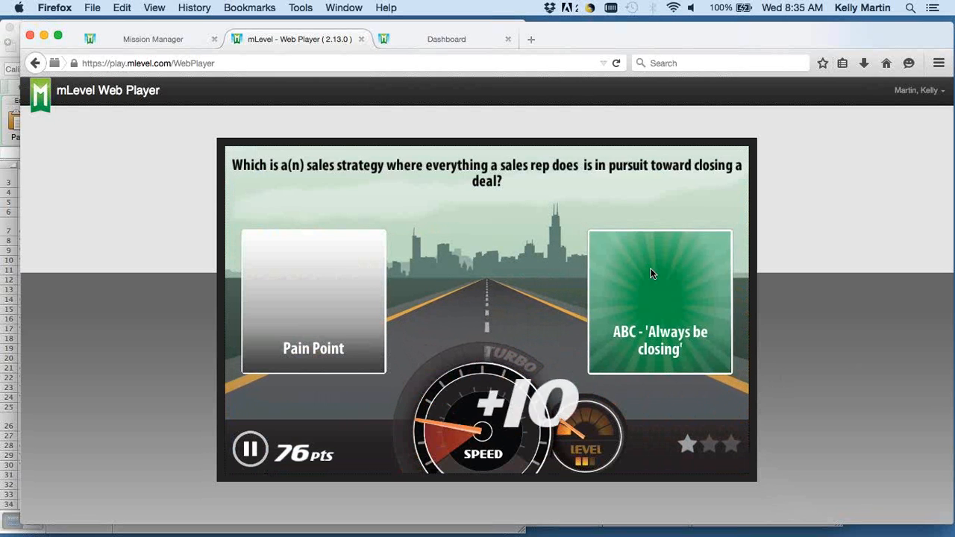
click(298, 276)
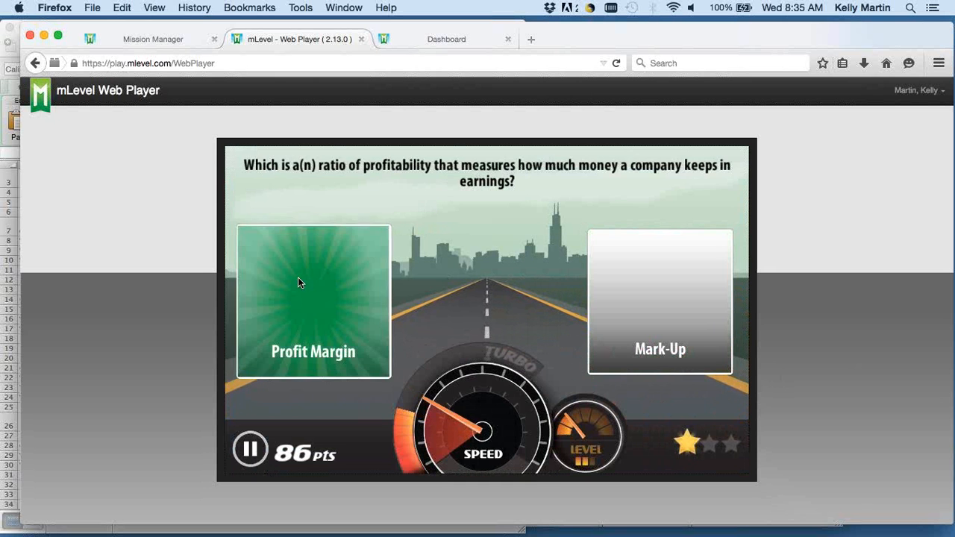
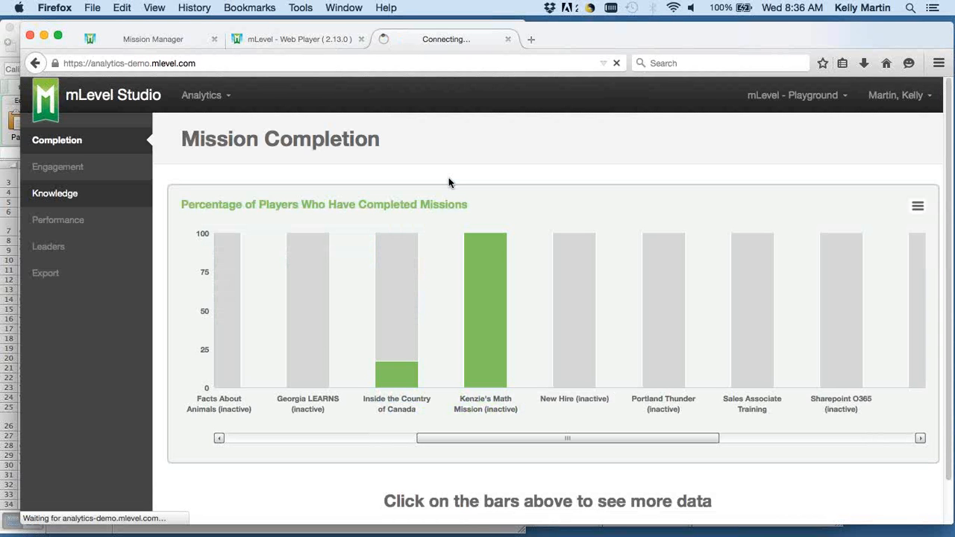
Look for the Sales Associate Training mission in the mission list of the Knowledge report.
click(298, 182)
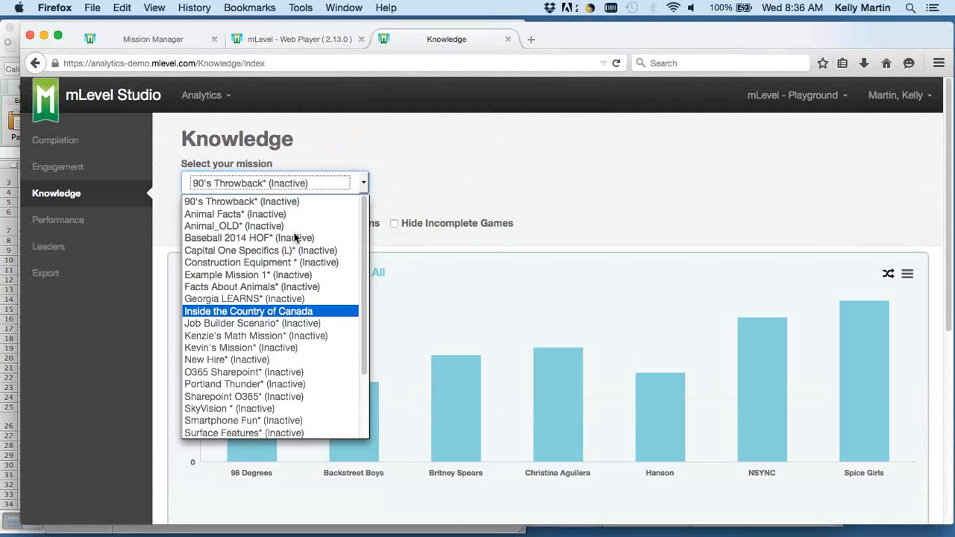
scroll(309, 322, down, 3)
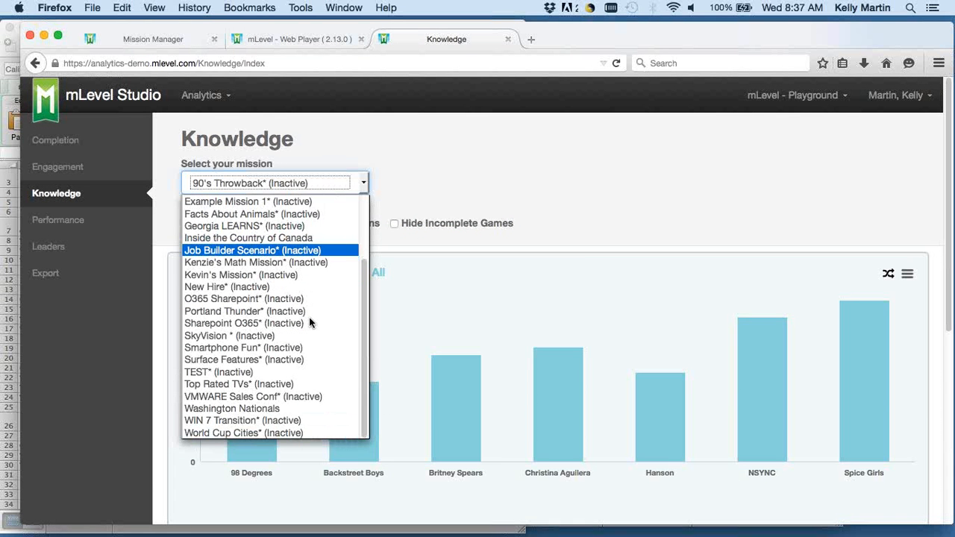
scroll(329, 317, up, 2)
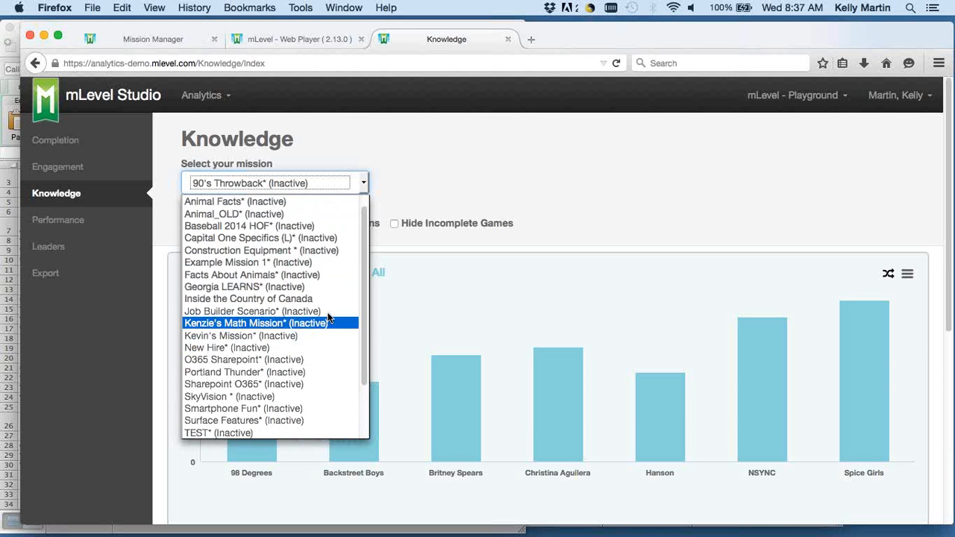
scroll(328, 317, up, 1)
click(485, 165)
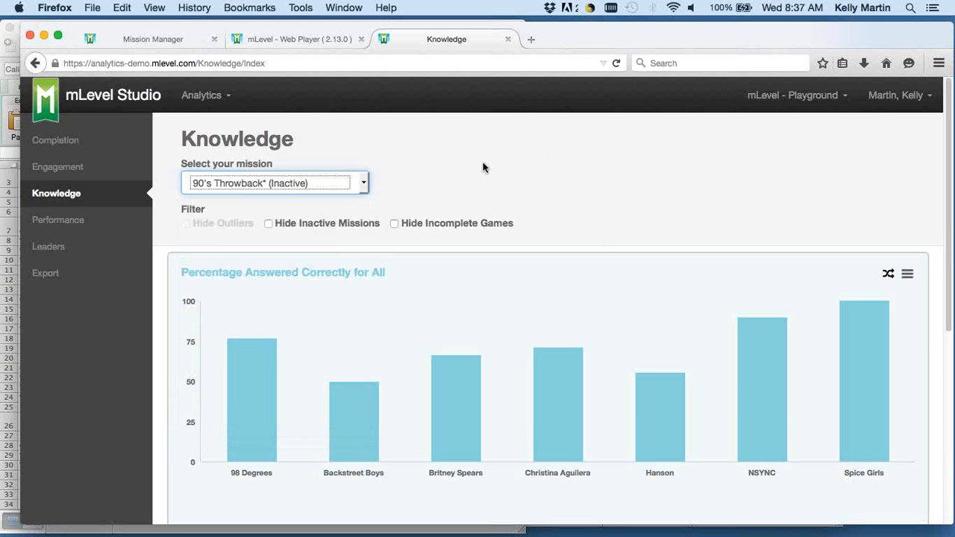
click(361, 181)
click(531, 169)
Reload the Knowledge report and look through its mission list again for Sales Associate Training.
click(617, 63)
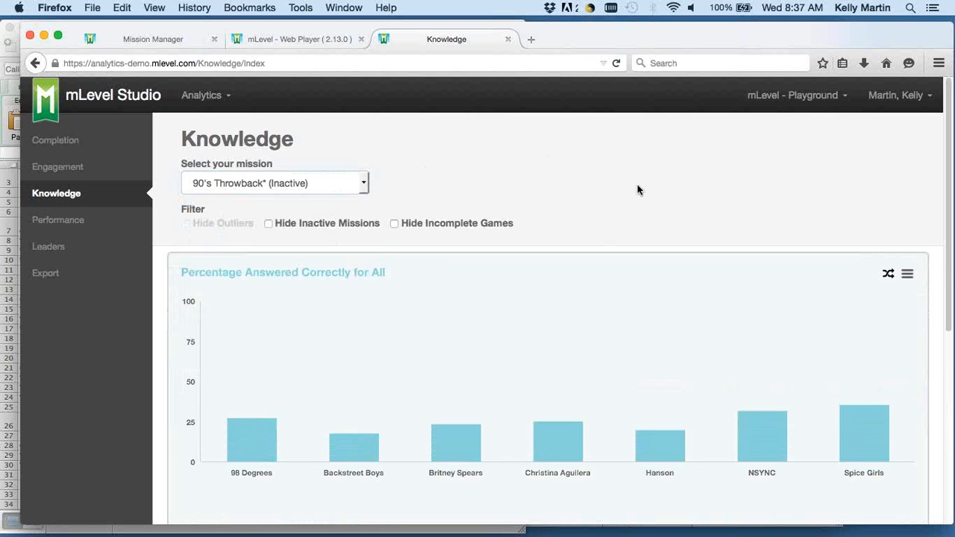
click(363, 184)
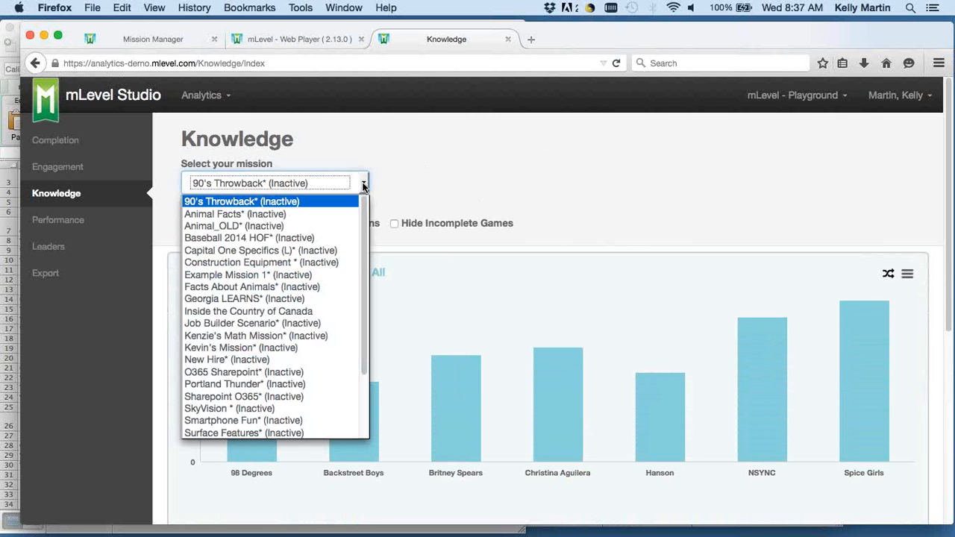
scroll(329, 296, down, 2)
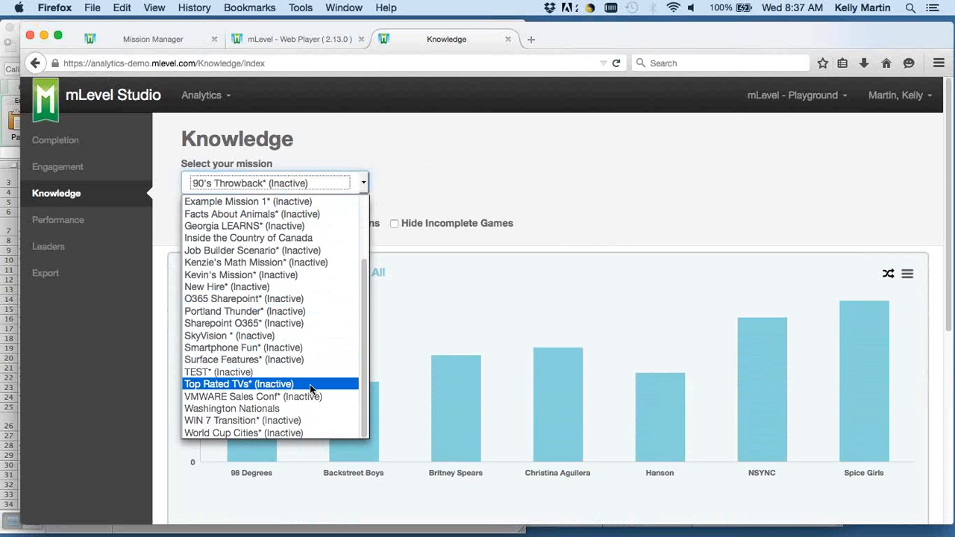
scroll(309, 385, up, 2)
click(557, 137)
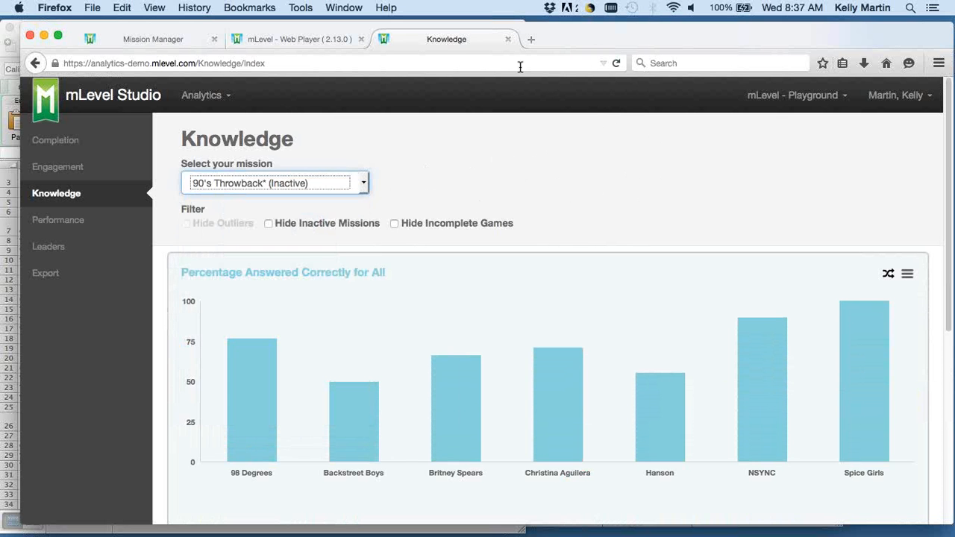
View the Mission Completion report, and check the Performance report's mission list for Sales Associate Training.
click(88, 140)
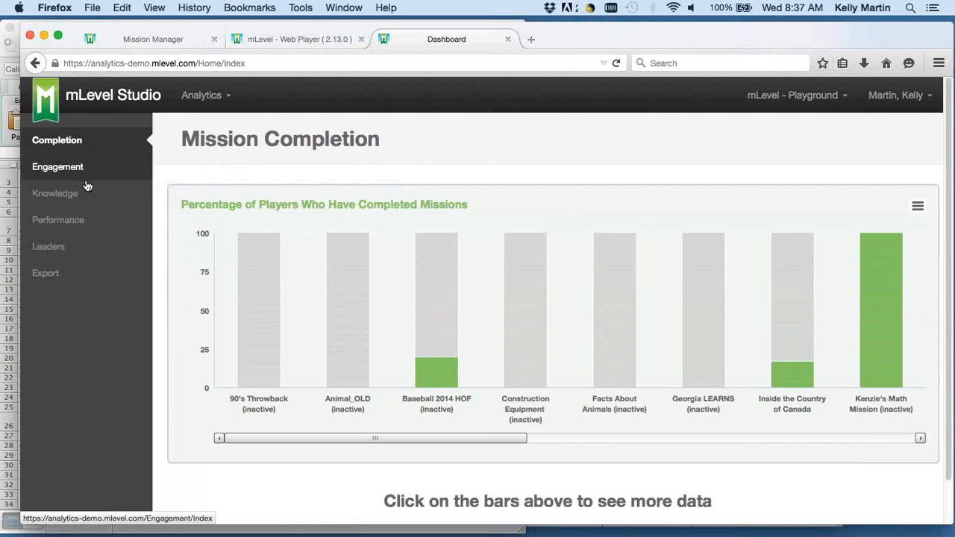
click(86, 221)
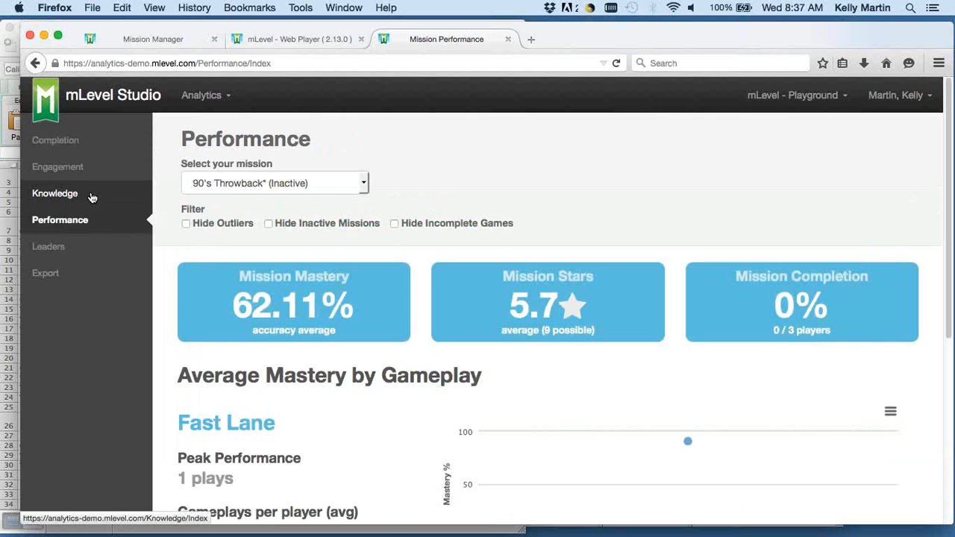
click(363, 184)
scroll(322, 294, down, 3)
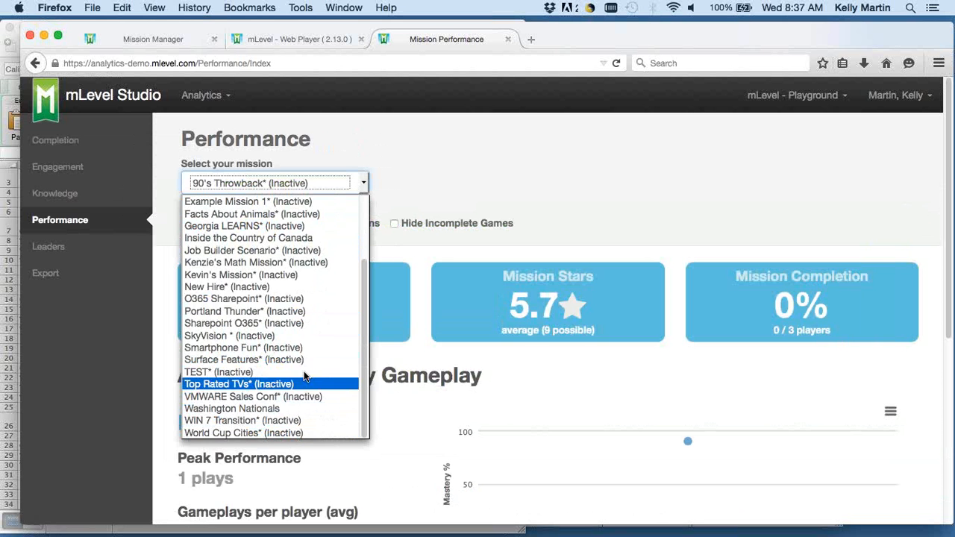
scroll(308, 265, up, 3)
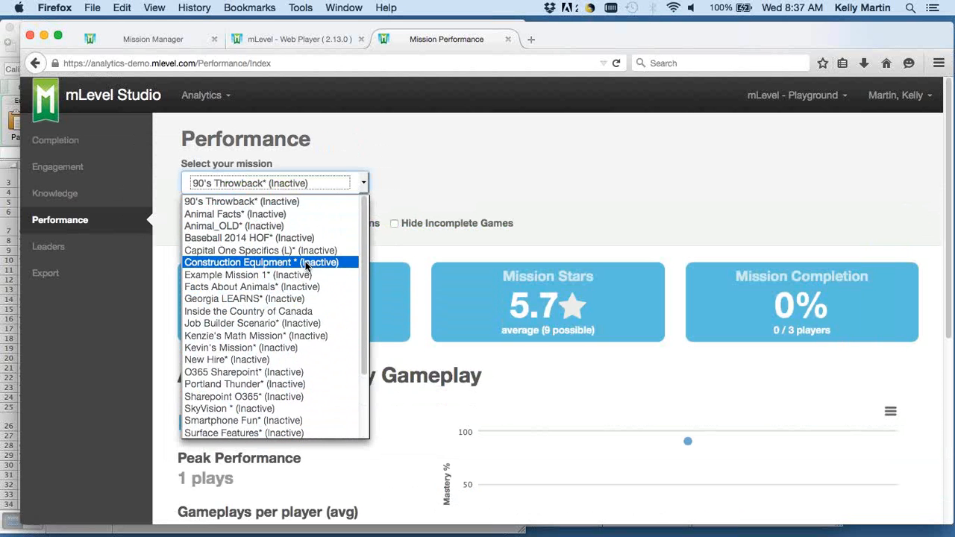
Return to the Knowledge report and recheck its whole mission list for Sales Associate Training.
click(116, 194)
click(117, 193)
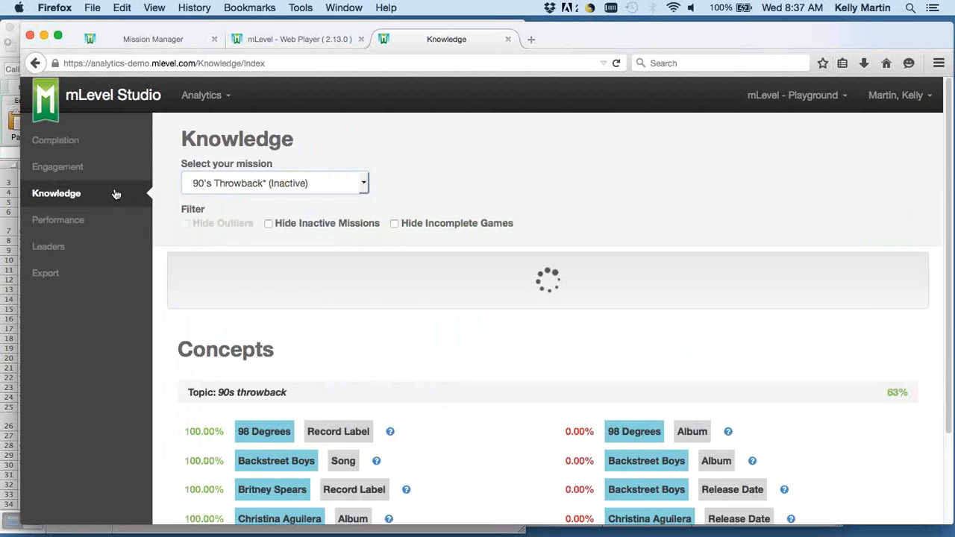
click(356, 183)
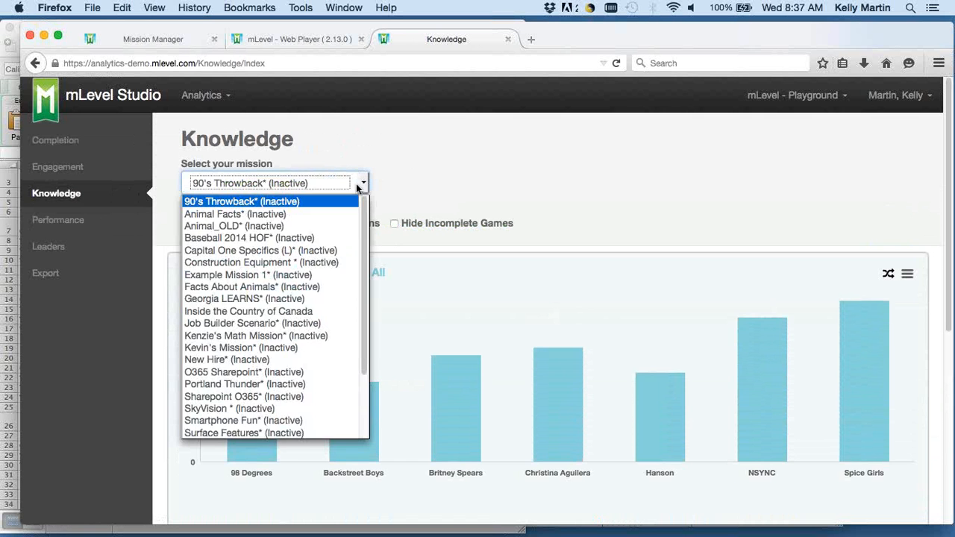
scroll(321, 280, down, 3)
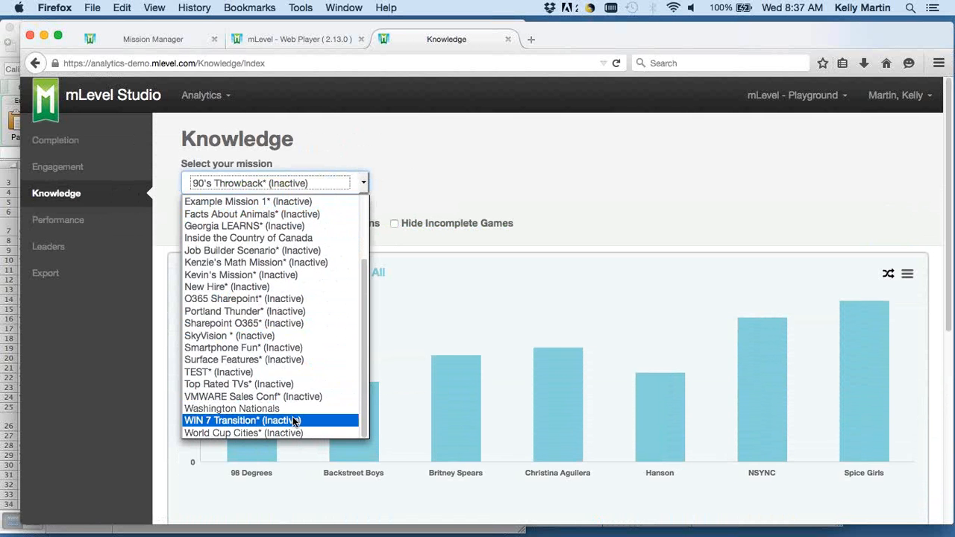
scroll(322, 306, up, 3)
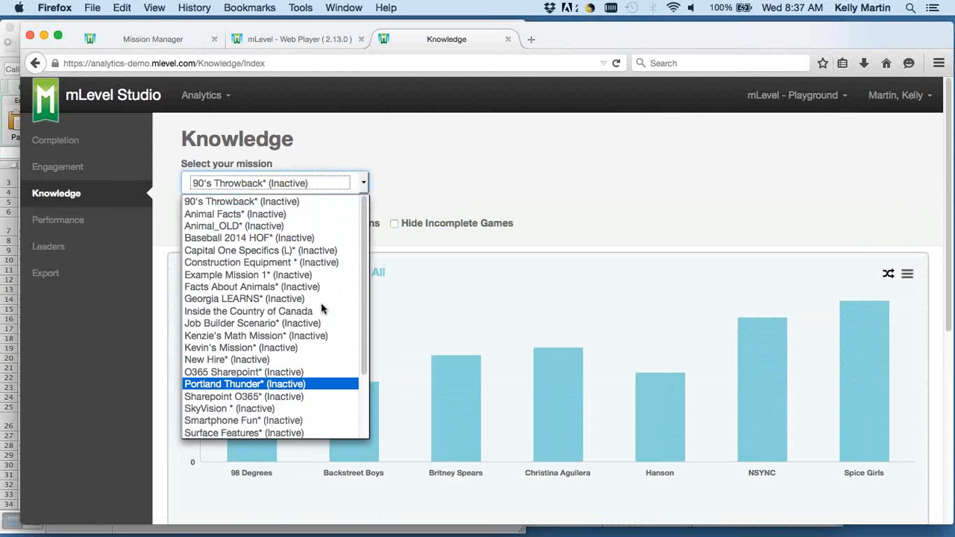
scroll(321, 306, down, 3)
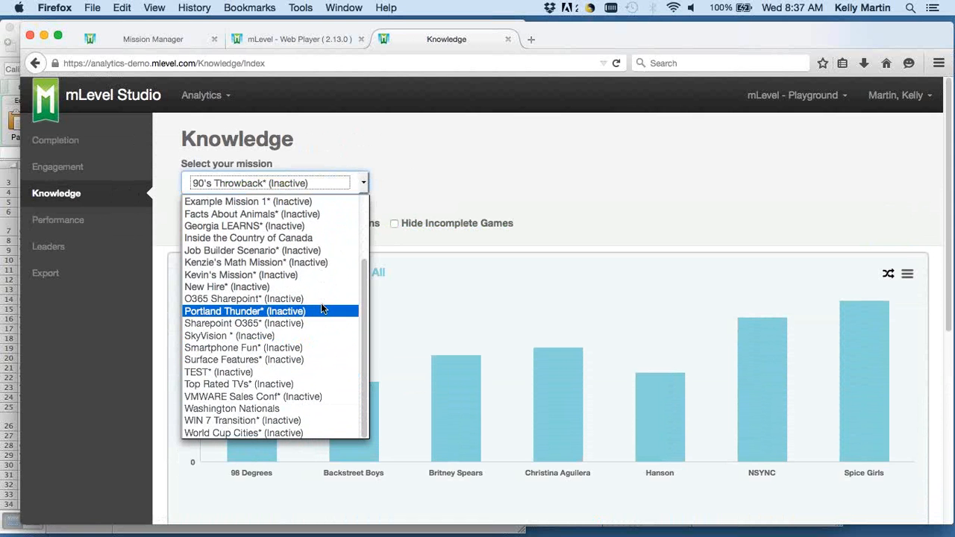
click(630, 128)
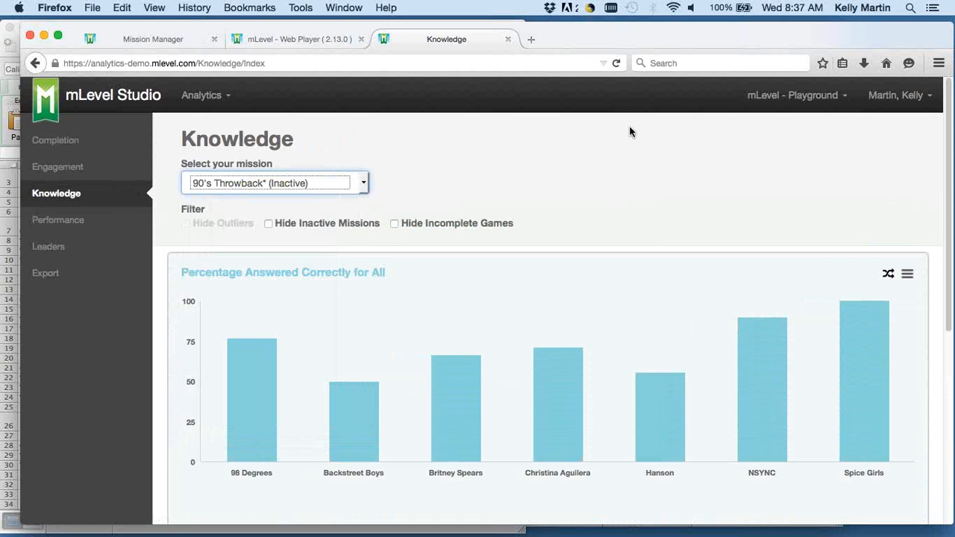
Reload the Knowledge report, look over its 90's Throwback concepts, and briefly check the finished game's What I Got Wrong list in the Web Player.
click(617, 63)
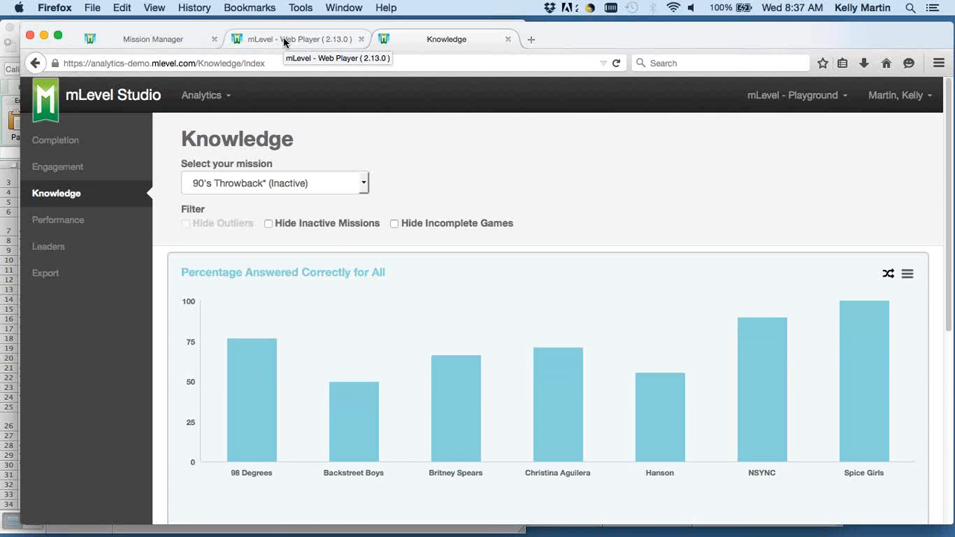
scroll(463, 206, down, 8)
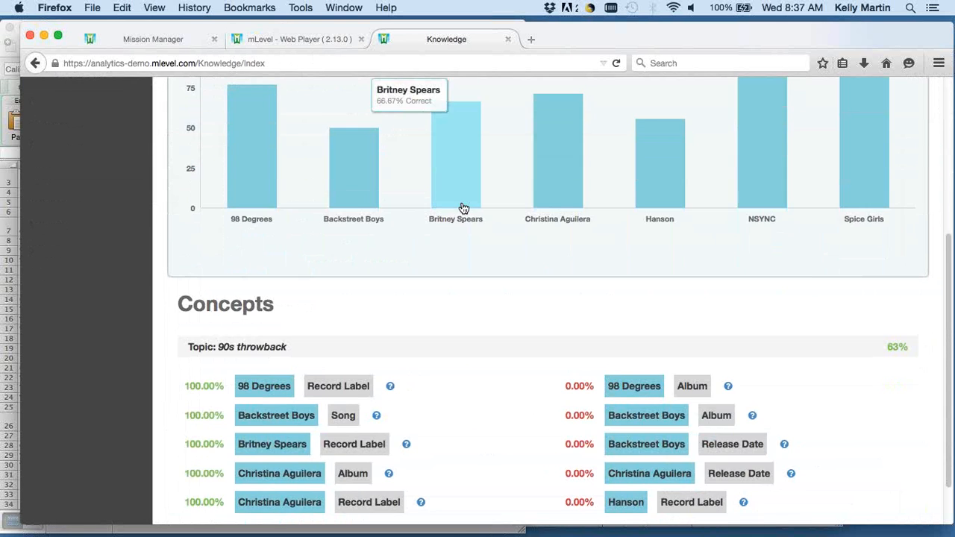
scroll(462, 207, up, 8)
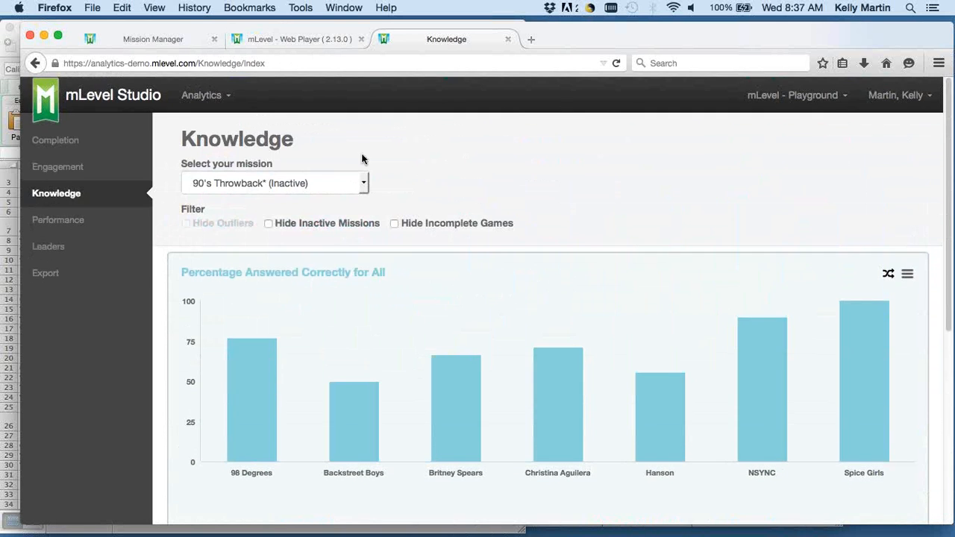
click(326, 39)
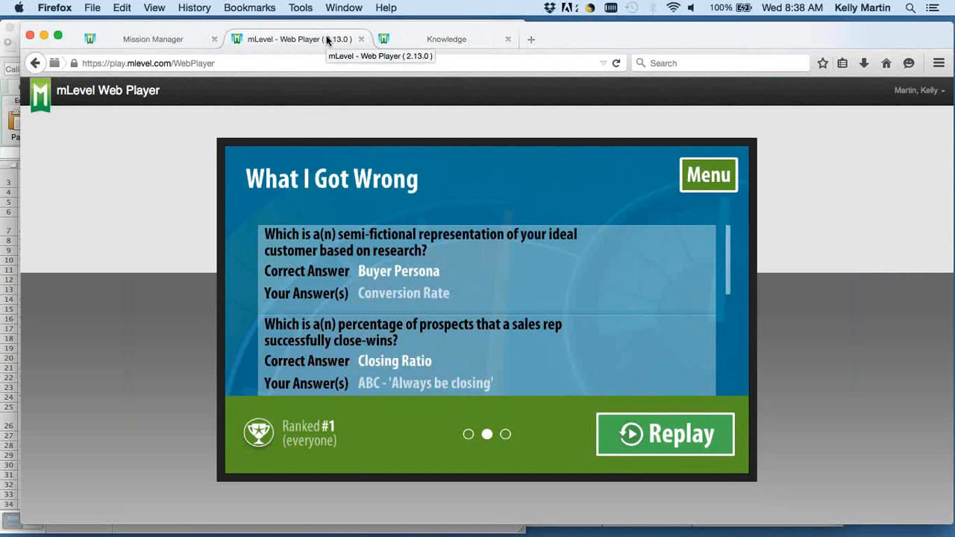
click(418, 39)
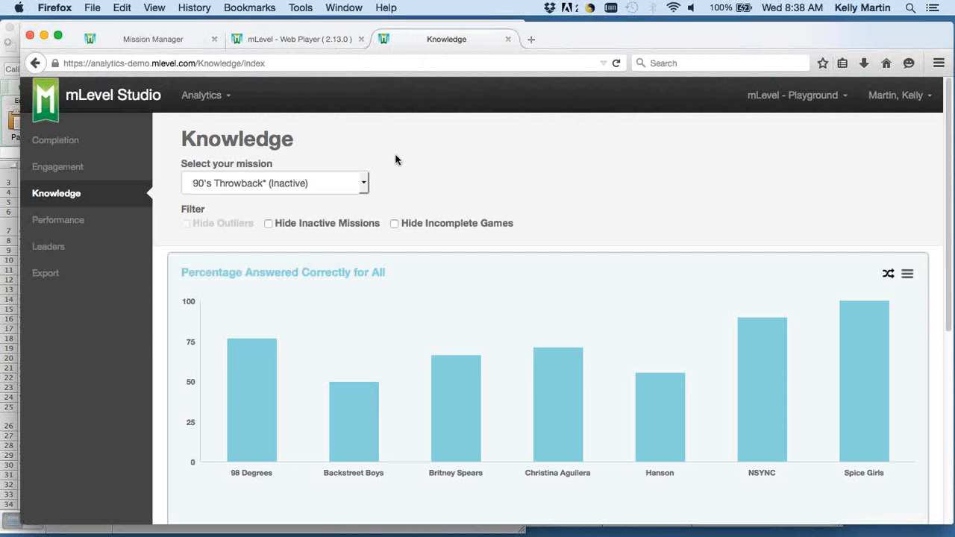
Show the Knowledge results for the O365 Sharepoint mission, followed by those for Facts About Animals.
click(366, 183)
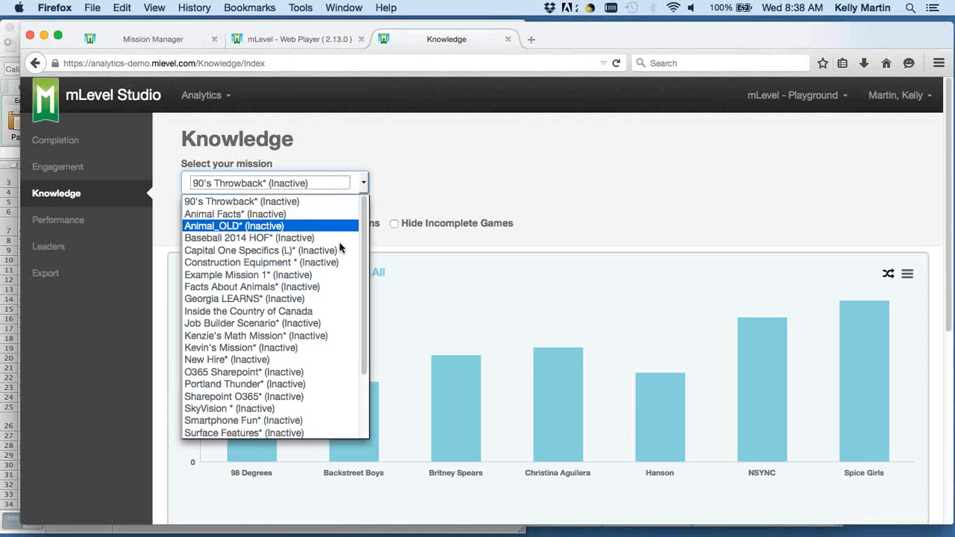
scroll(338, 256, down, 3)
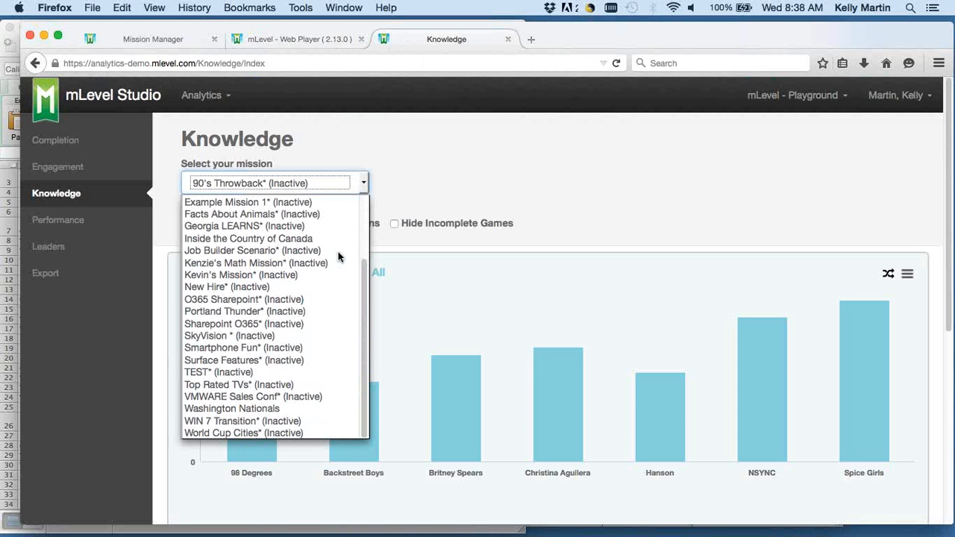
click(306, 300)
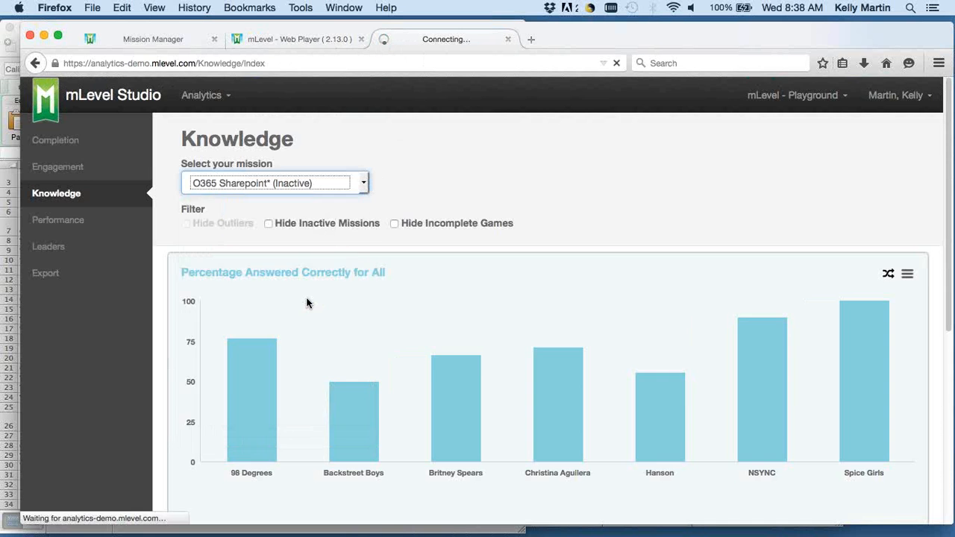
scroll(150, 337, down, 1)
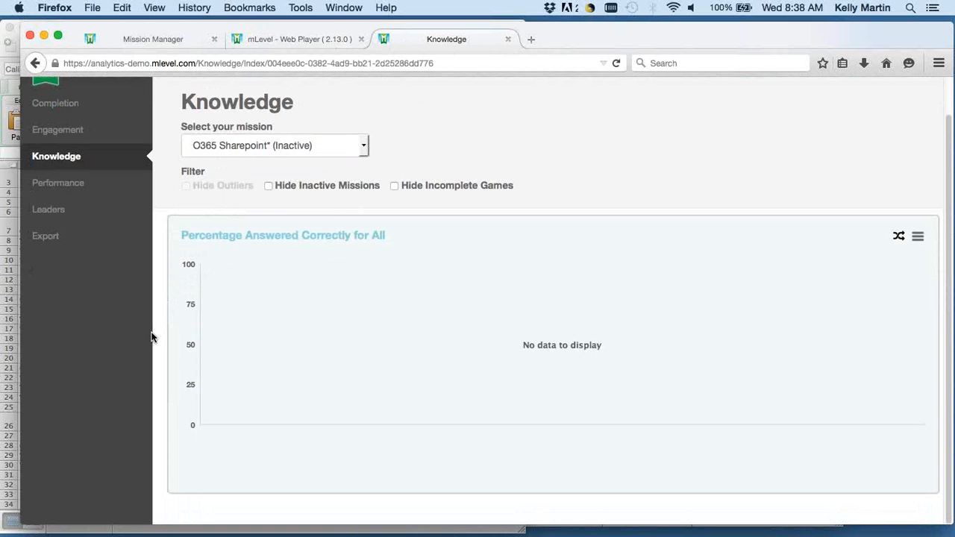
click(318, 146)
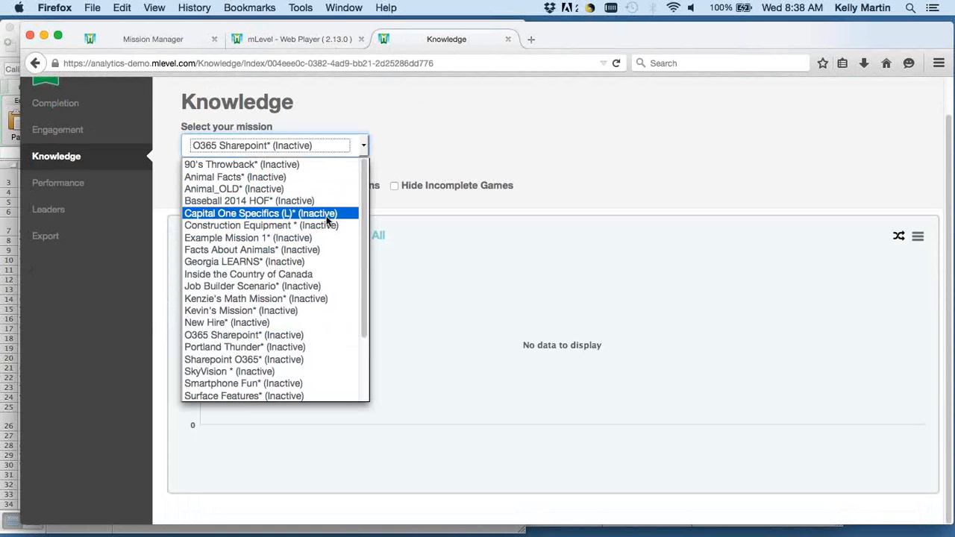
click(335, 244)
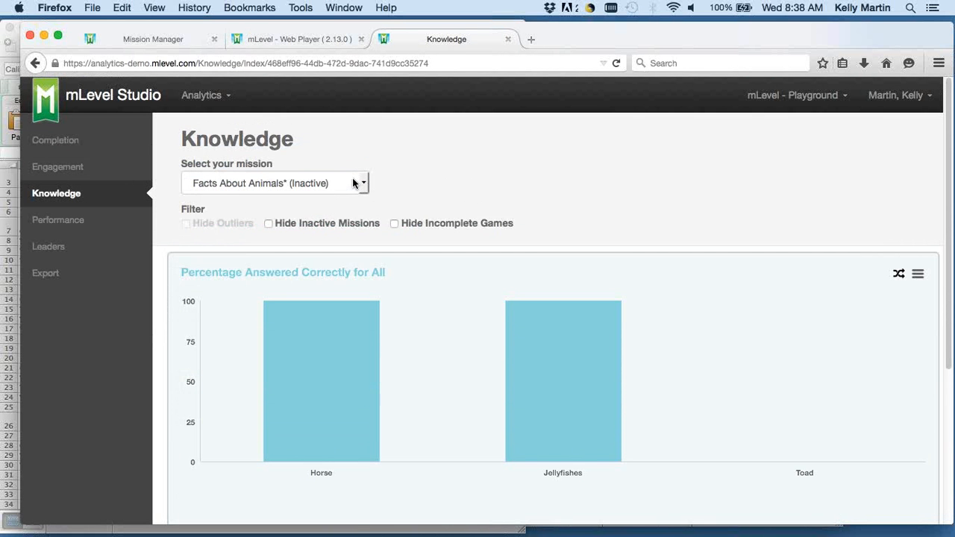
Reload the Knowledge report and show the results for the Sharepoint O365 mission.
click(355, 182)
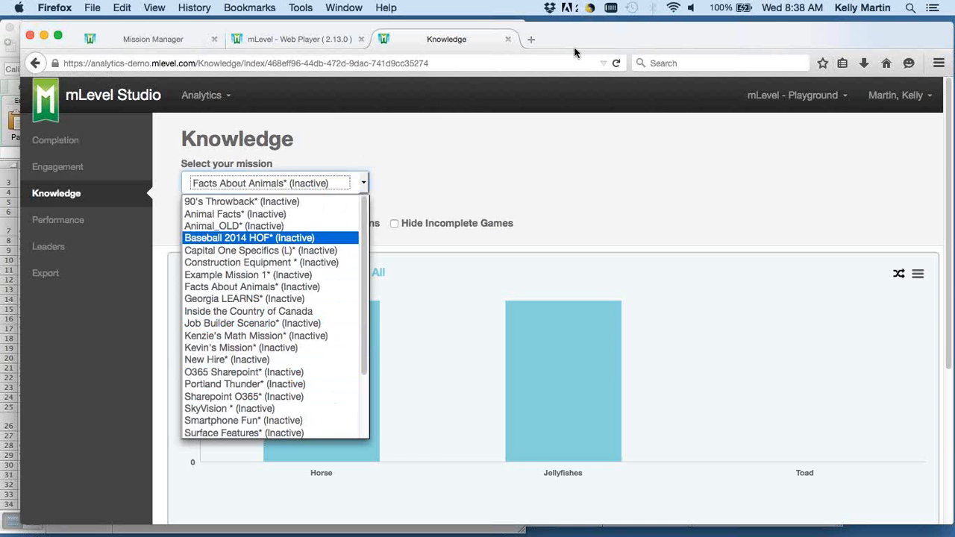
click(616, 63)
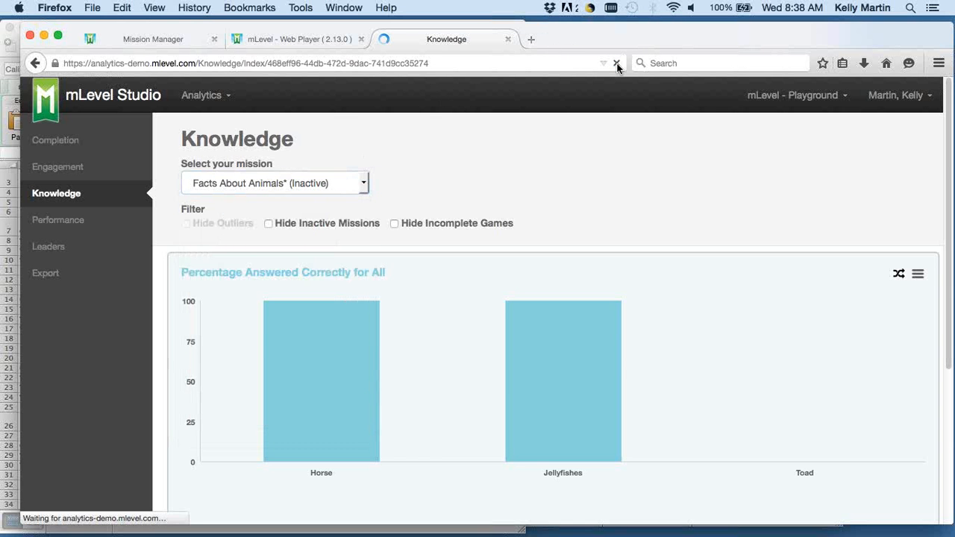
click(367, 187)
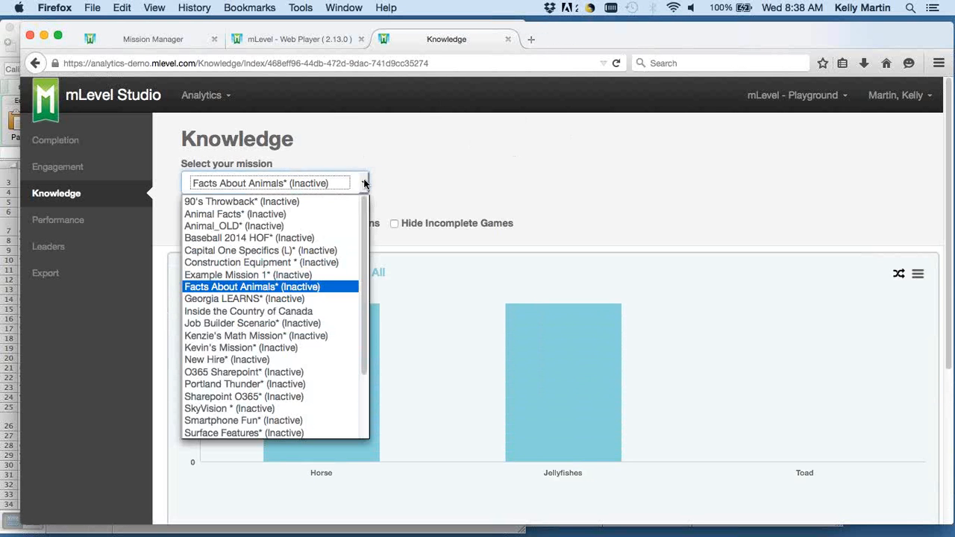
scroll(349, 234, down, 1)
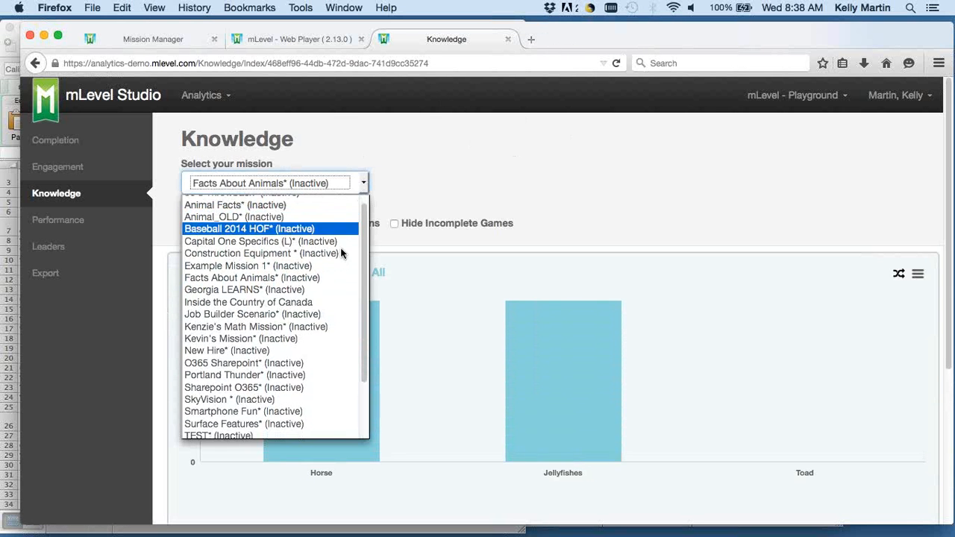
click(297, 388)
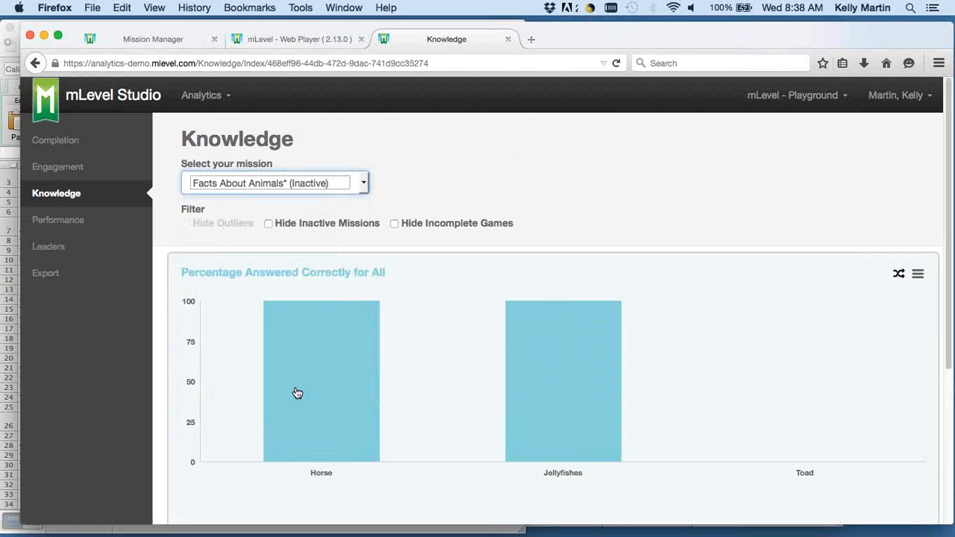
scroll(303, 267, down, 1)
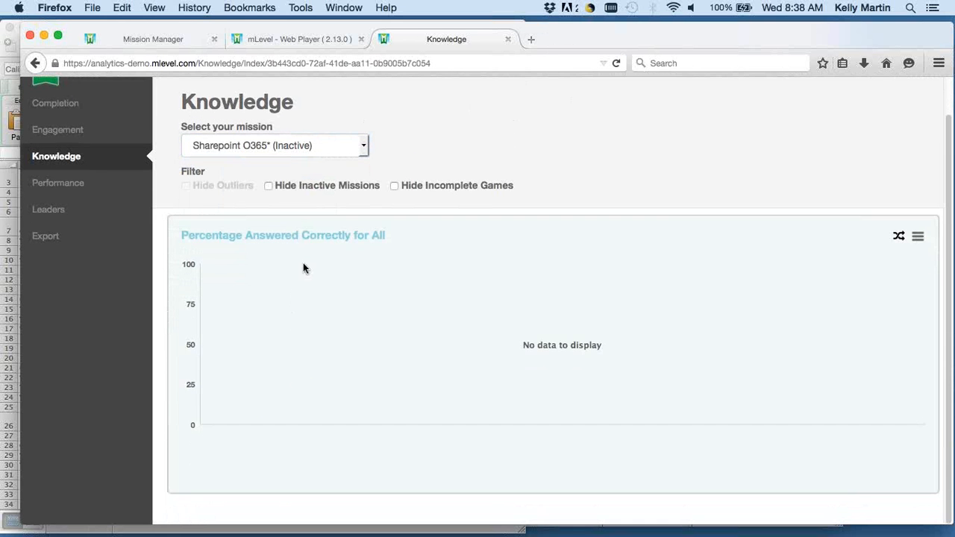
Show the Knowledge results for the O365 Sharepoint mission, followed by those for New Hire.
click(313, 145)
click(315, 335)
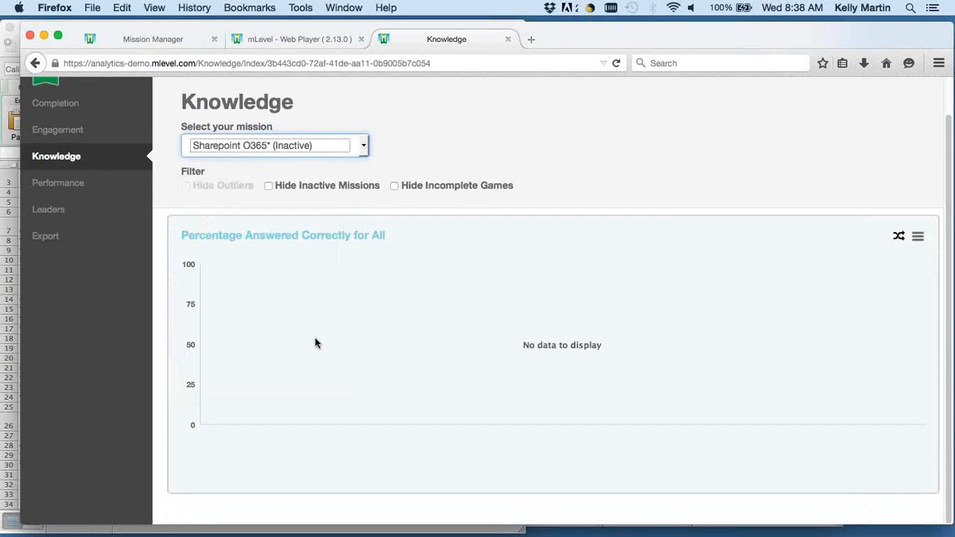
click(341, 183)
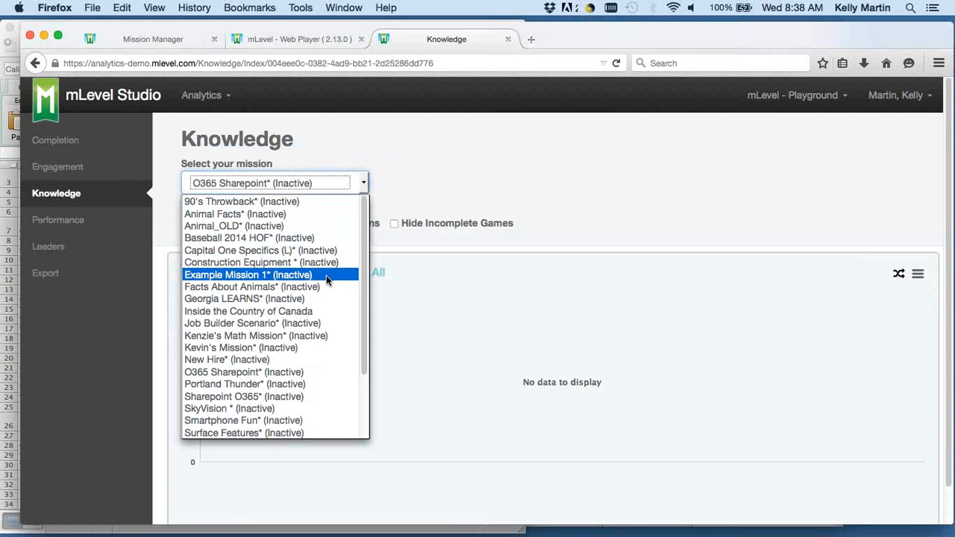
click(302, 358)
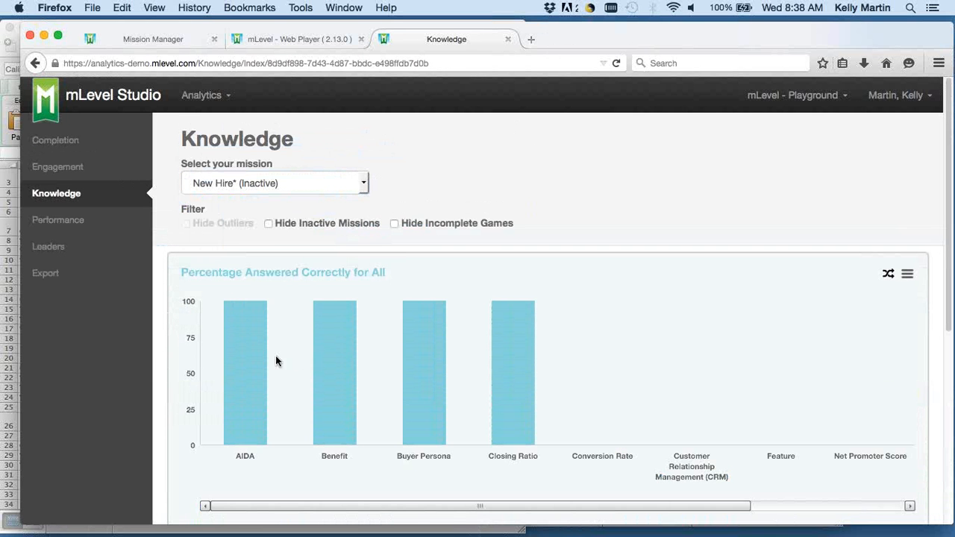
Examine the New Hire mission's chart of percentage answered correctly and its Sales Terms concept results.
scroll(148, 373, down, 3)
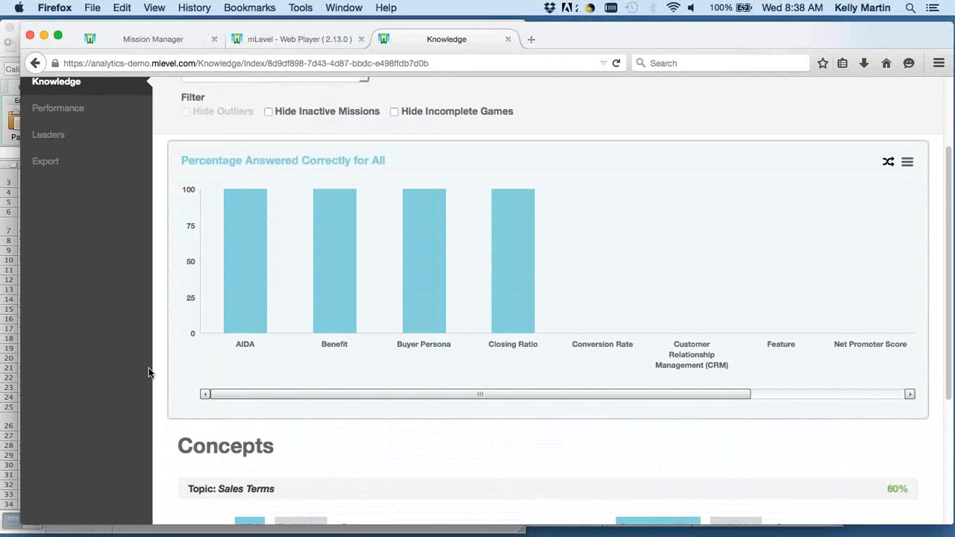
scroll(148, 373, down, 2)
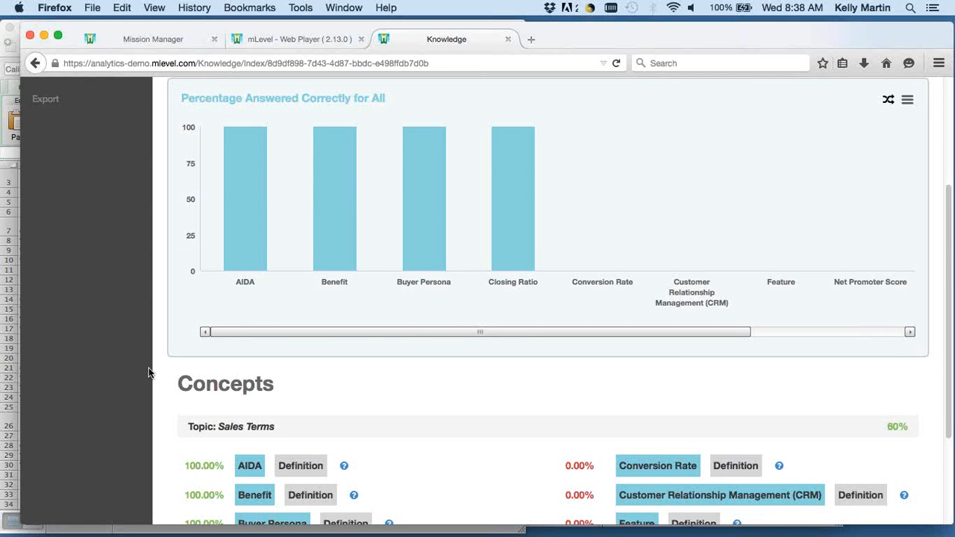
scroll(147, 373, up, 5)
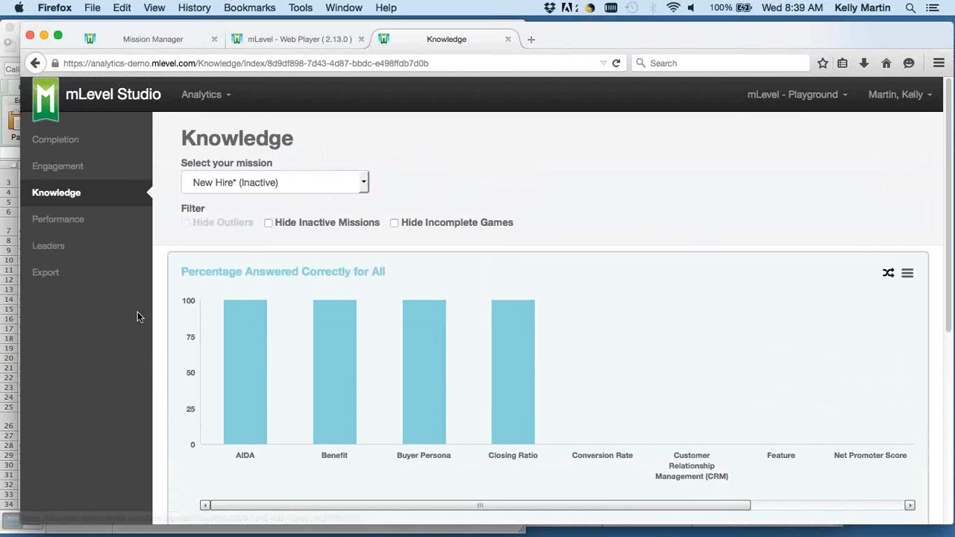
scroll(137, 317, down, 1)
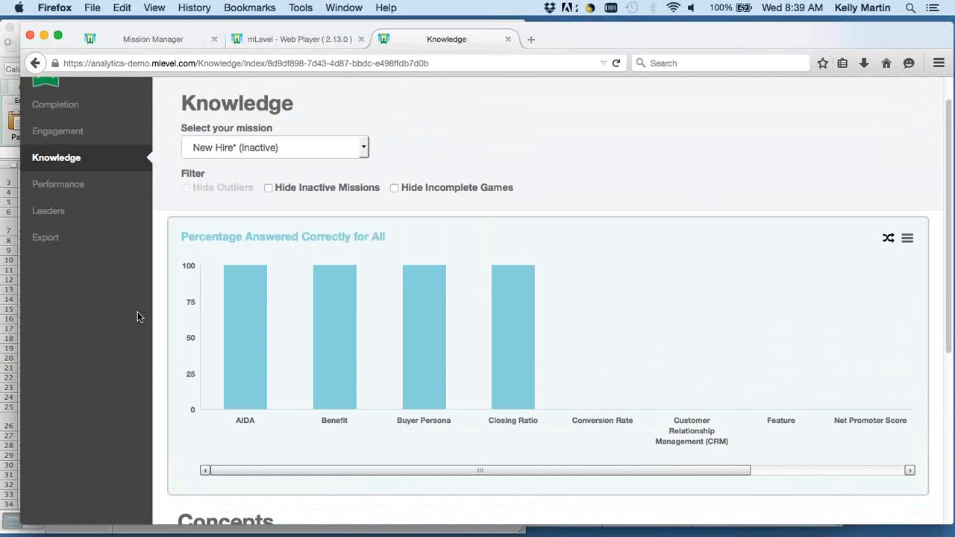
scroll(137, 316, down, 5)
scroll(137, 317, up, 2)
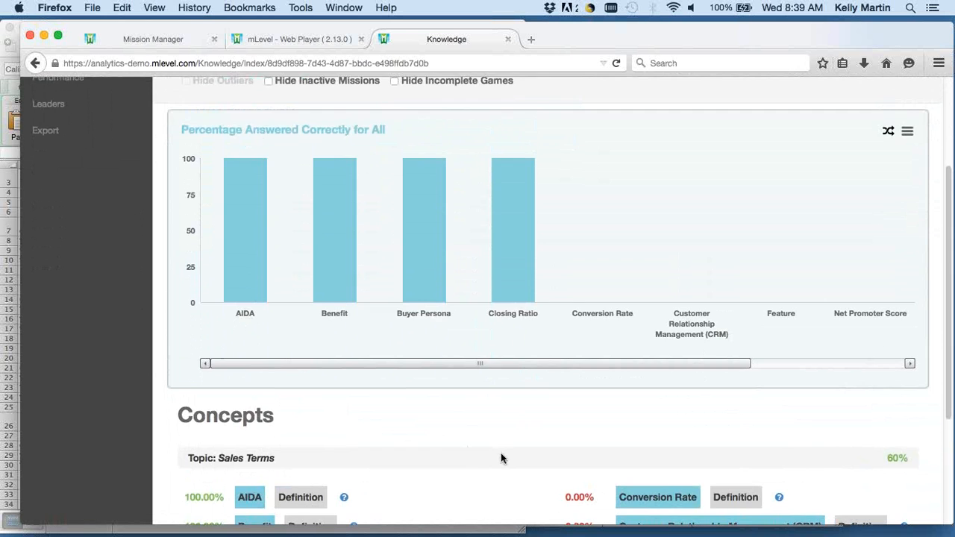
scroll(501, 453, down, 2)
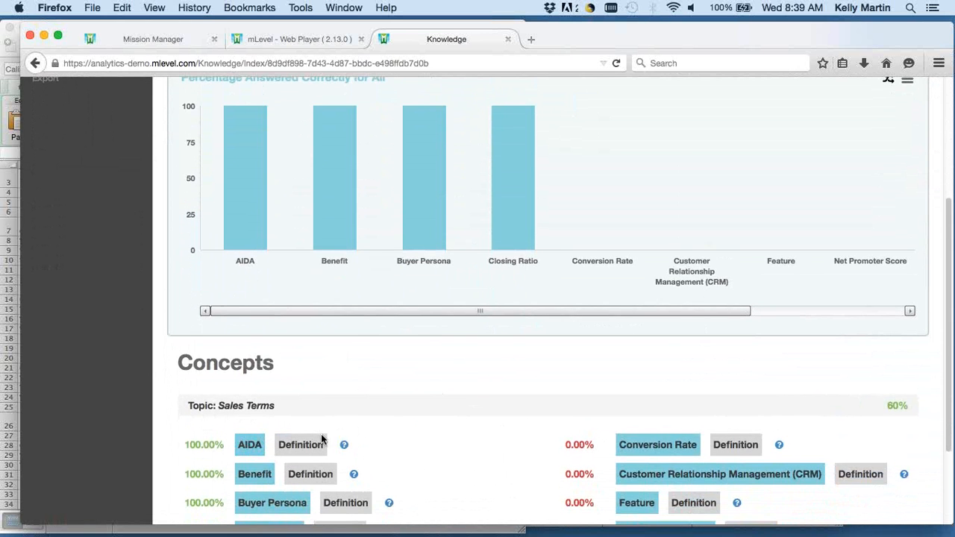
scroll(392, 429, down, 3)
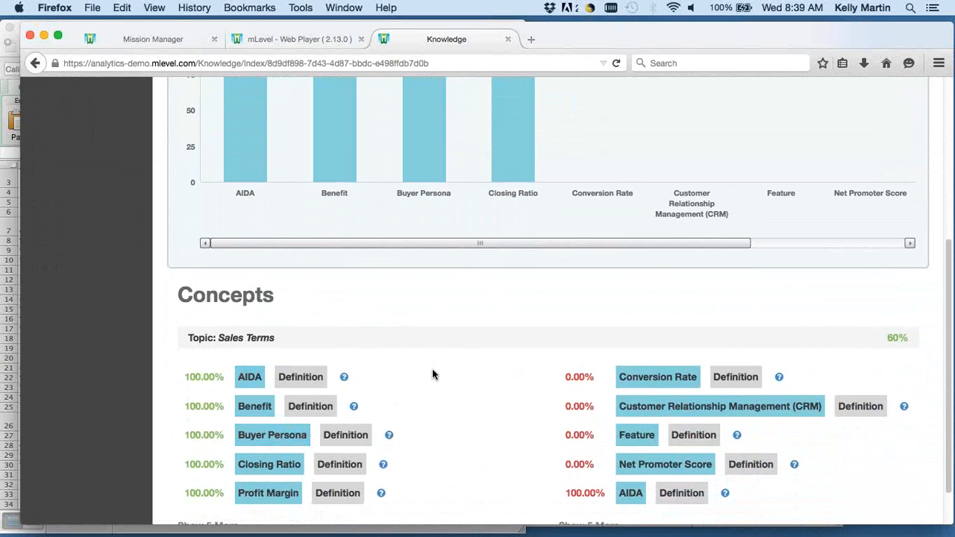
scroll(509, 372, down, 1)
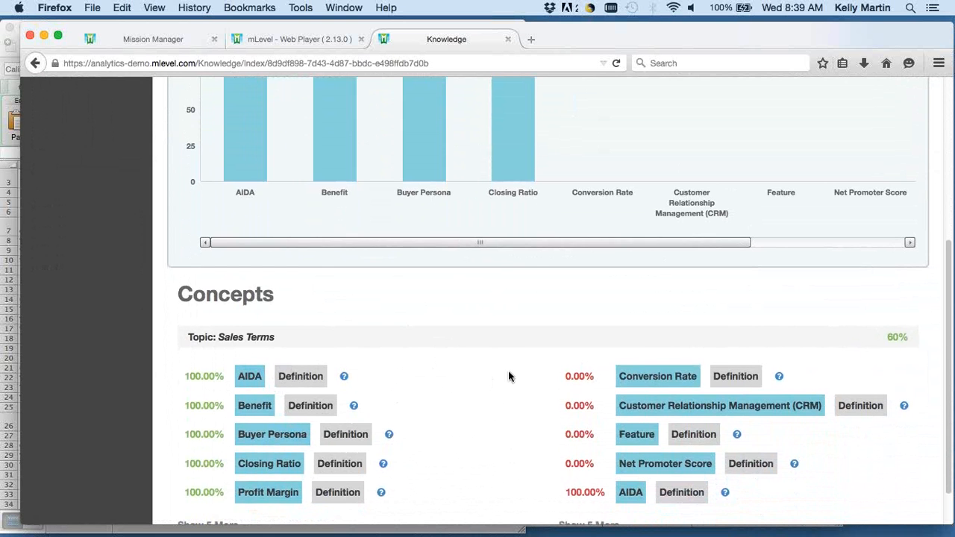
drag(540, 244, 452, 247)
Expand the lowest-scoring column of Sales Terms concepts by five more entries and read through it.
scroll(444, 355, down, 3)
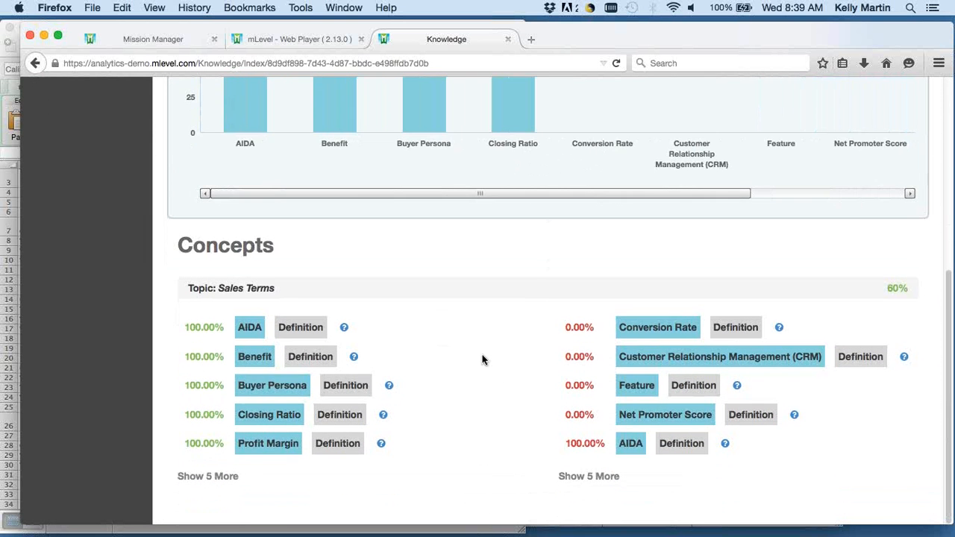
click(584, 478)
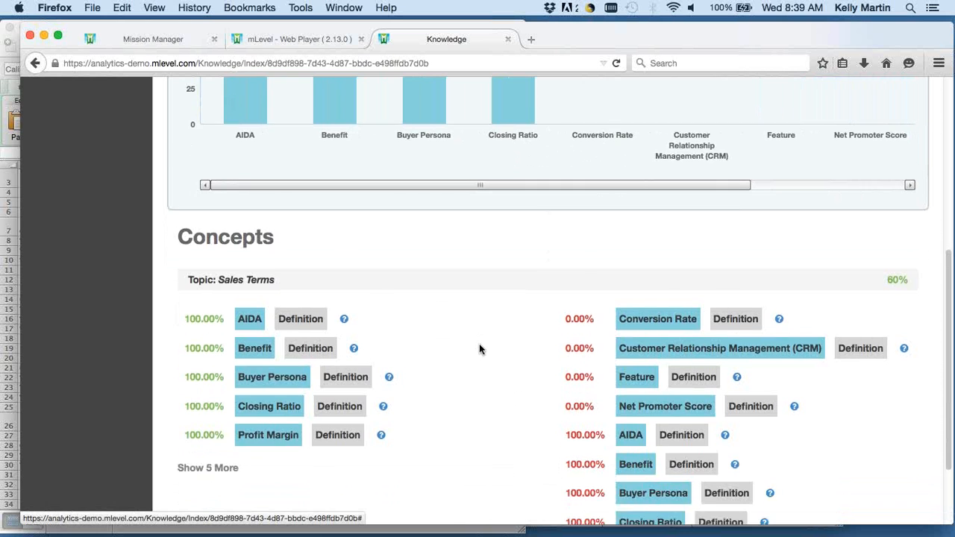
scroll(480, 348, down, 5)
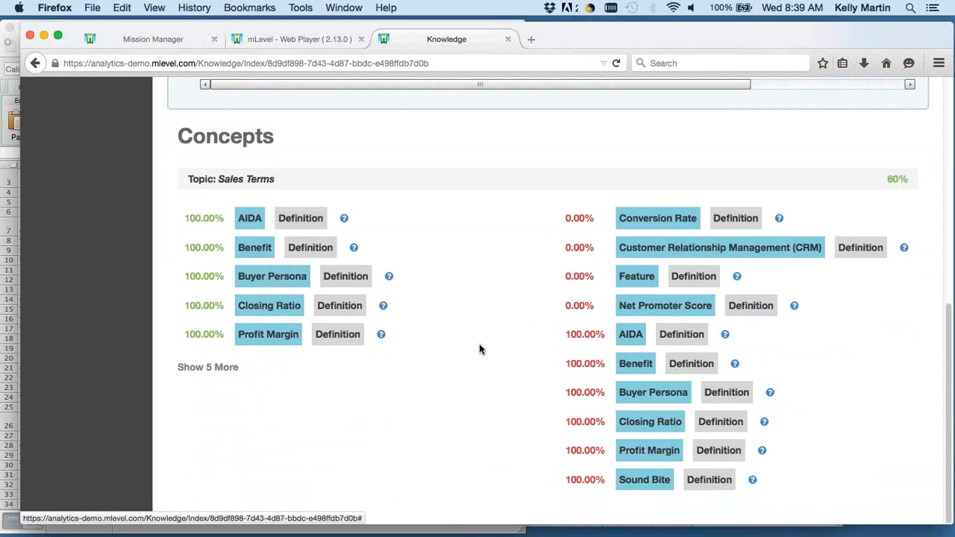
Look through the Knowledge report's mission list without changing the selection, and return to the New Hire concepts.
scroll(479, 348, up, 10)
click(332, 181)
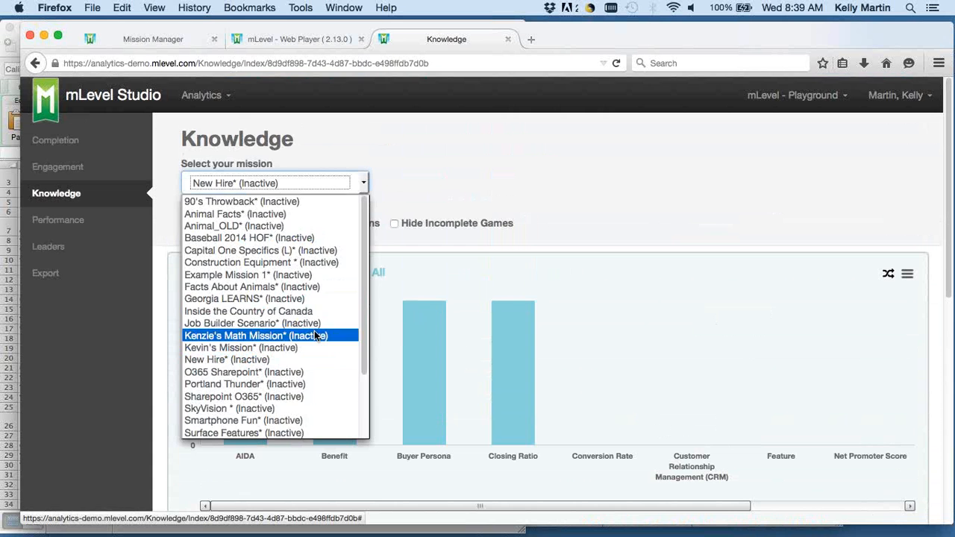
scroll(298, 336, down, 3)
click(560, 184)
scroll(461, 204, down, 10)
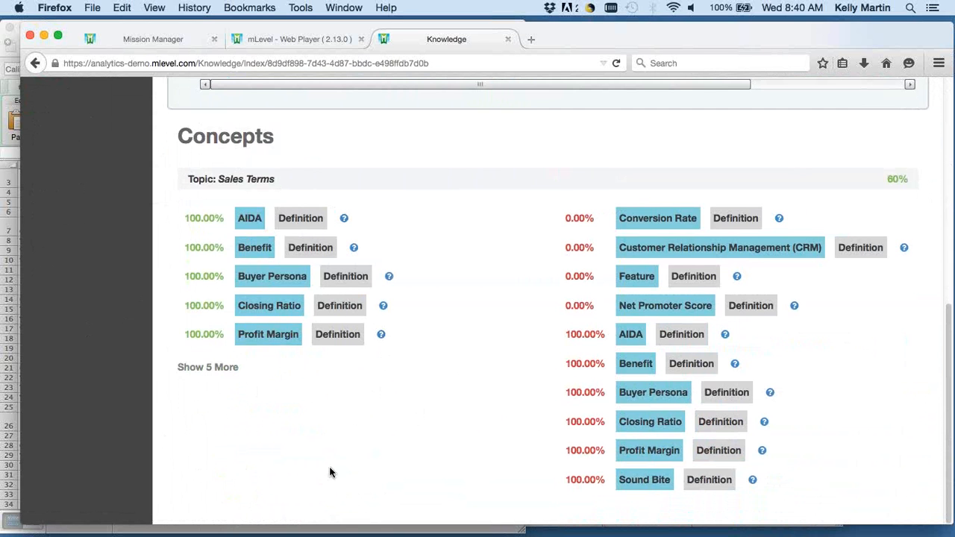
Open the Performance report for the New Hire mission and view its average mastery by gameplay.
scroll(224, 388, up, 10)
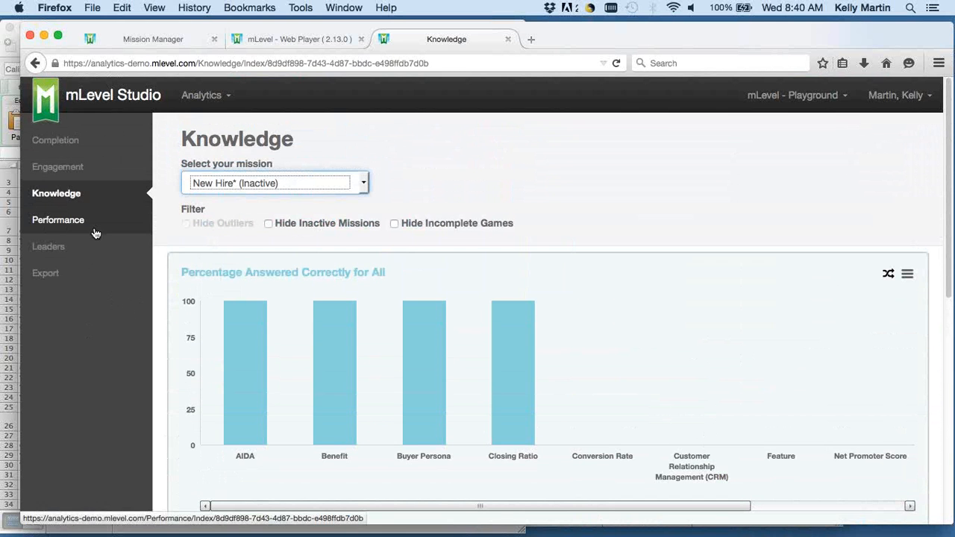
click(95, 233)
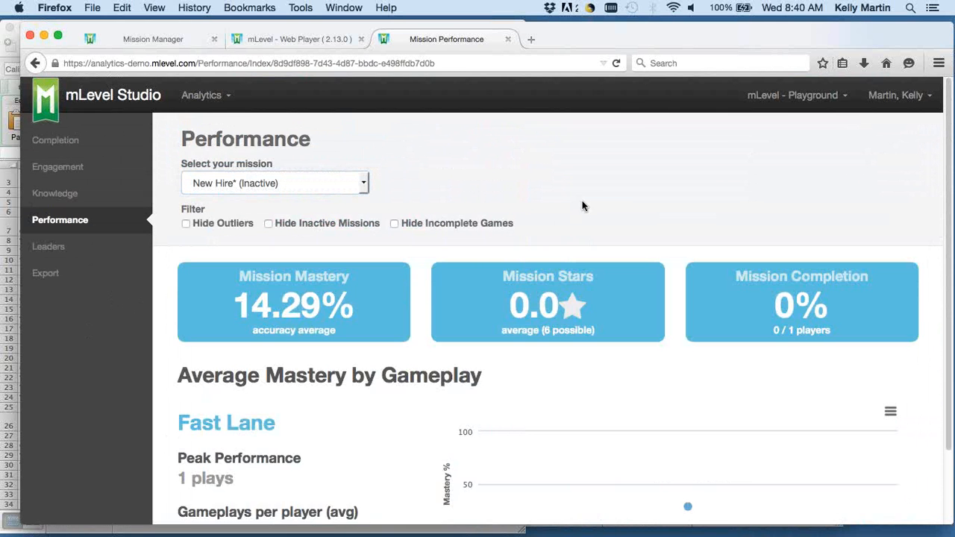
scroll(379, 395, down, 3)
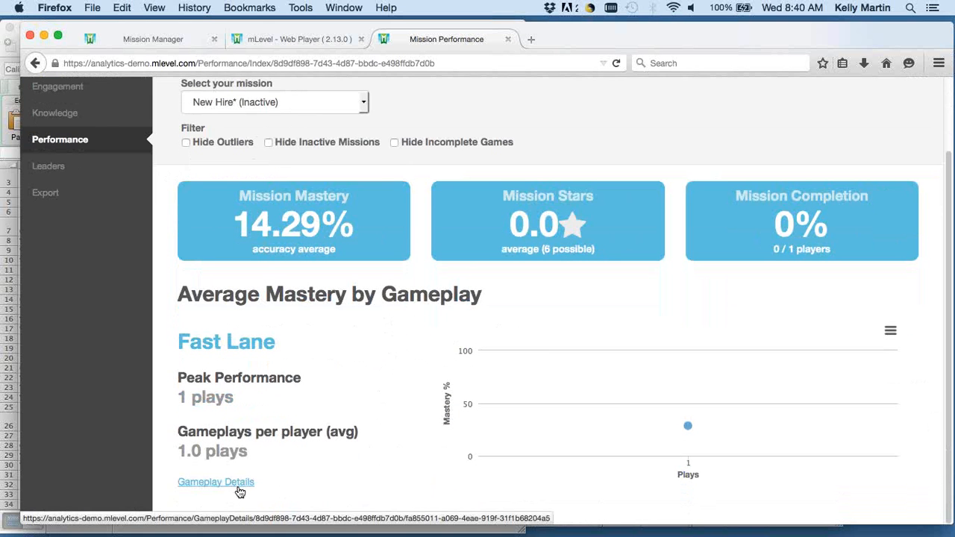
Open the gameplay details for Fast Lane and look over the Top 10 Commonly Answered Questions.
click(238, 484)
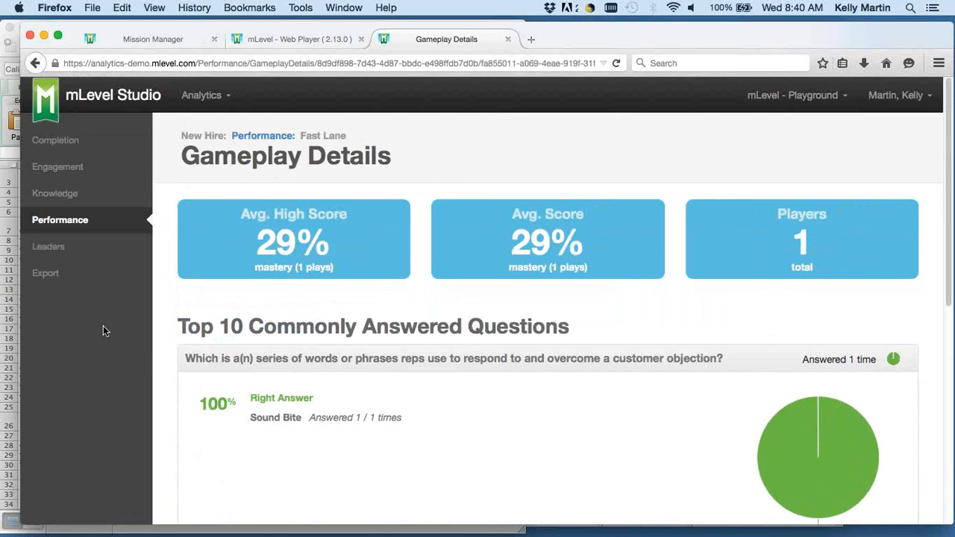
scroll(107, 306, down, 5)
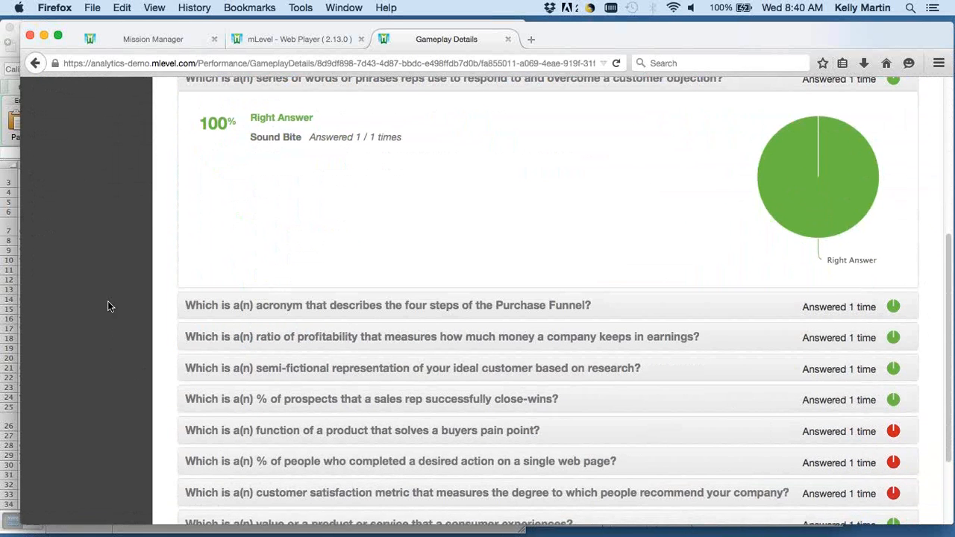
scroll(107, 306, up, 1)
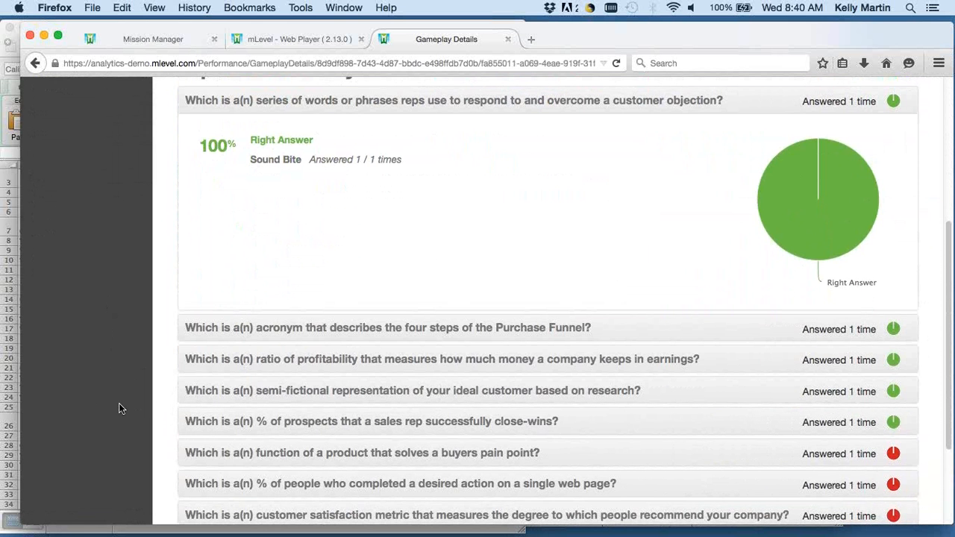
scroll(118, 408, down, 5)
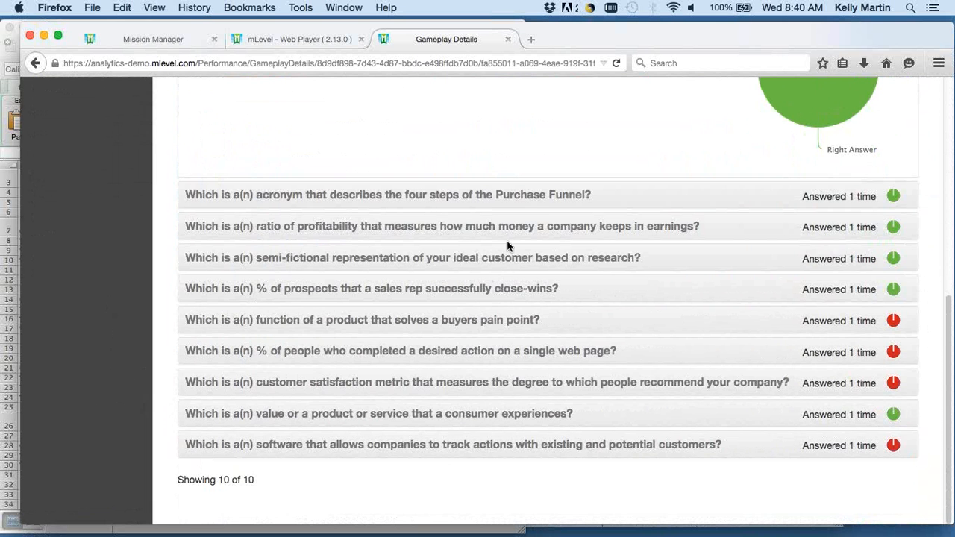
Expand the answer breakdown of the Purchase Funnel acronym question and review it with the customer objection question.
click(541, 202)
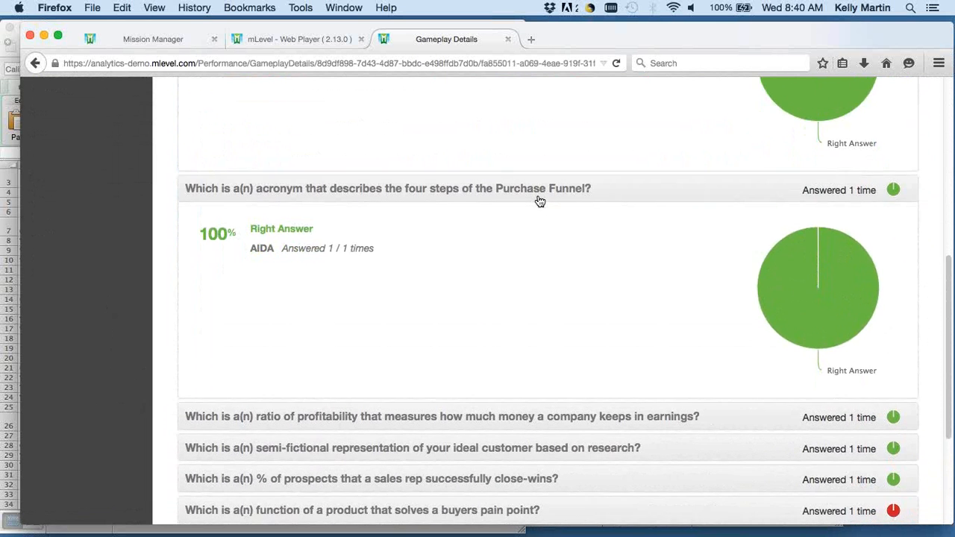
scroll(540, 202, down, 2)
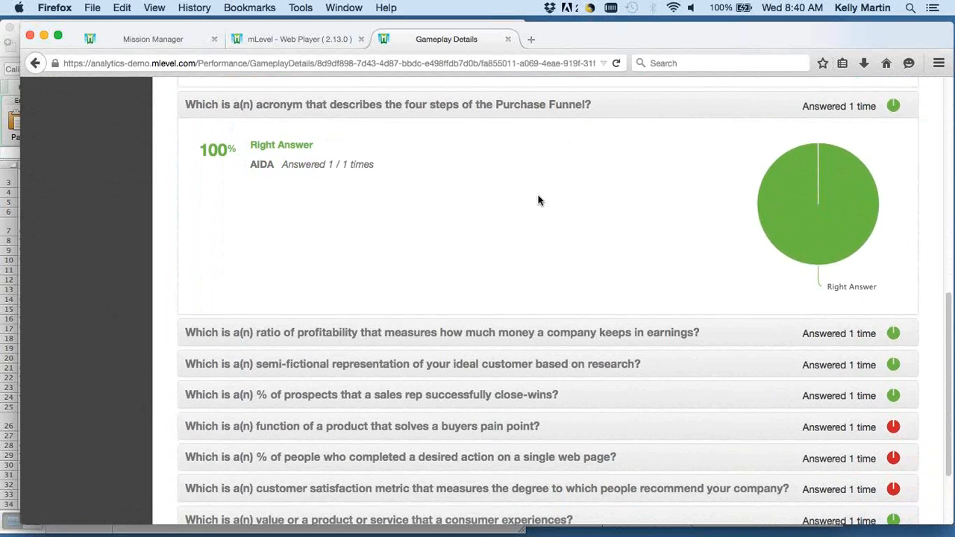
scroll(540, 200, up, 5)
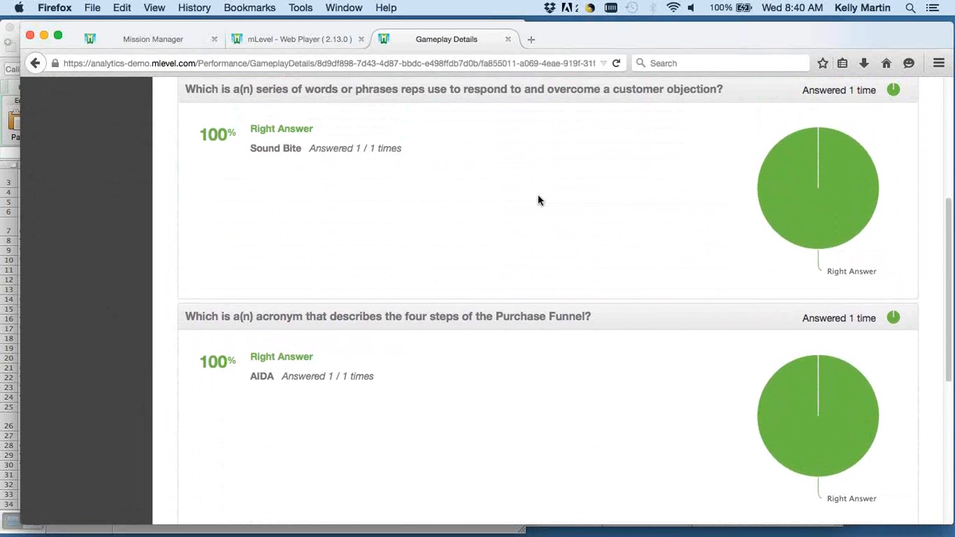
scroll(540, 200, up, 1)
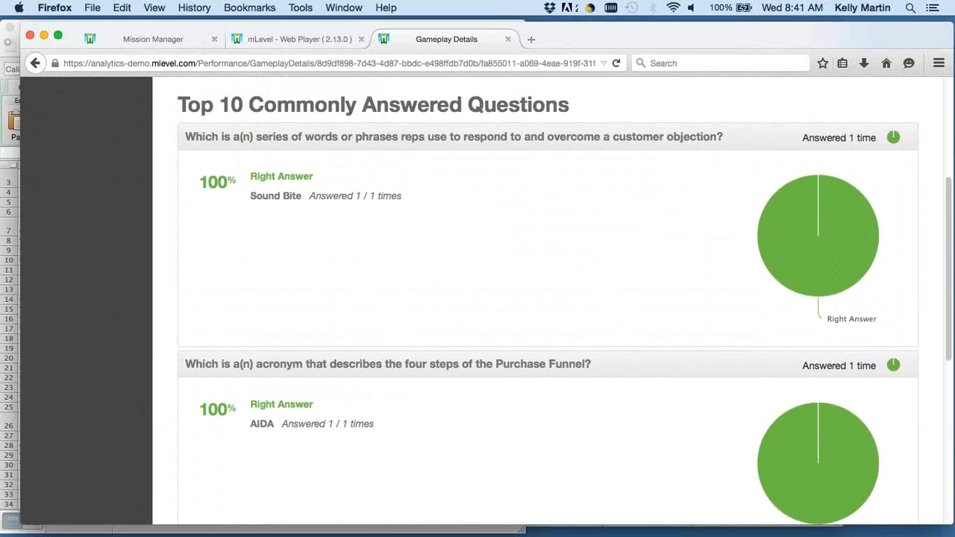
Switch to the PowerPoint webinar deck and start the slide show from slide 14, Audience Poll.
key(super+Tab)
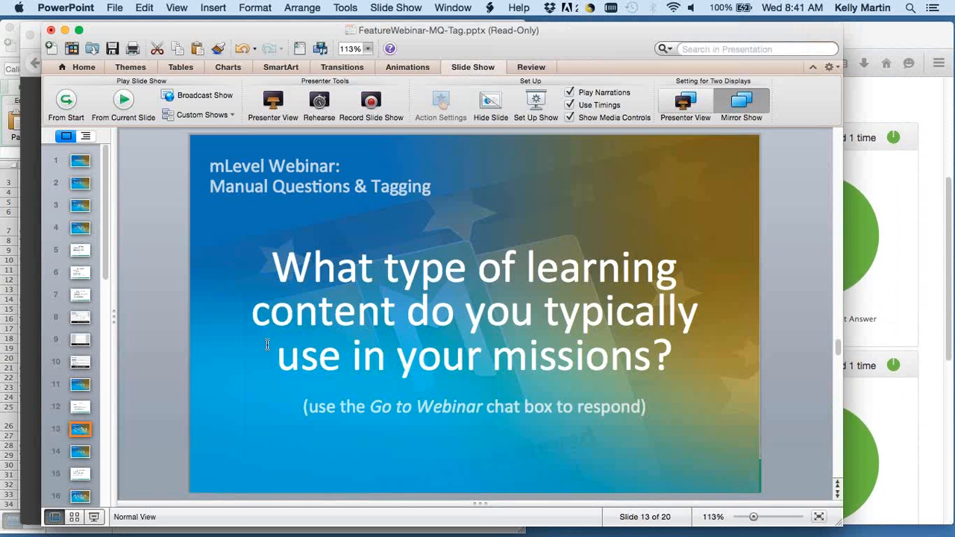
click(80, 452)
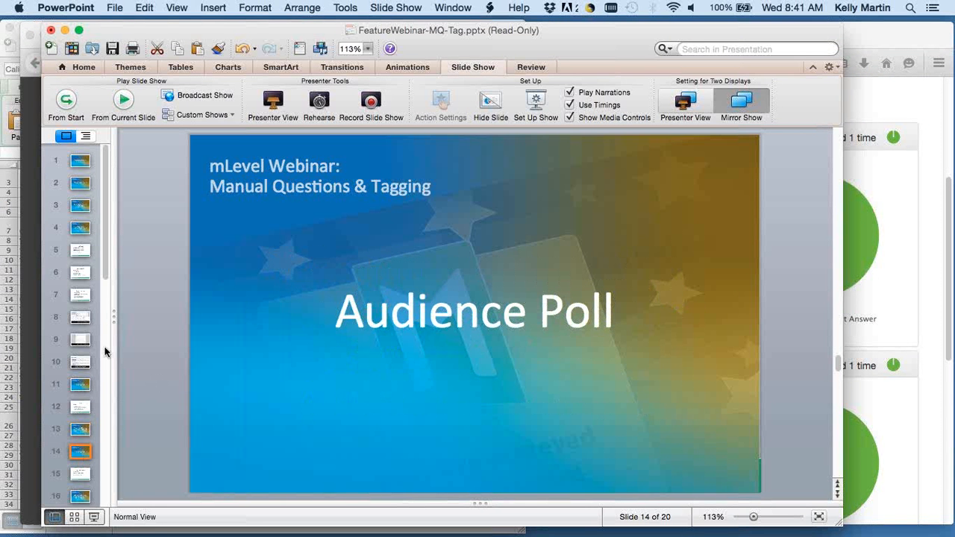
click(124, 100)
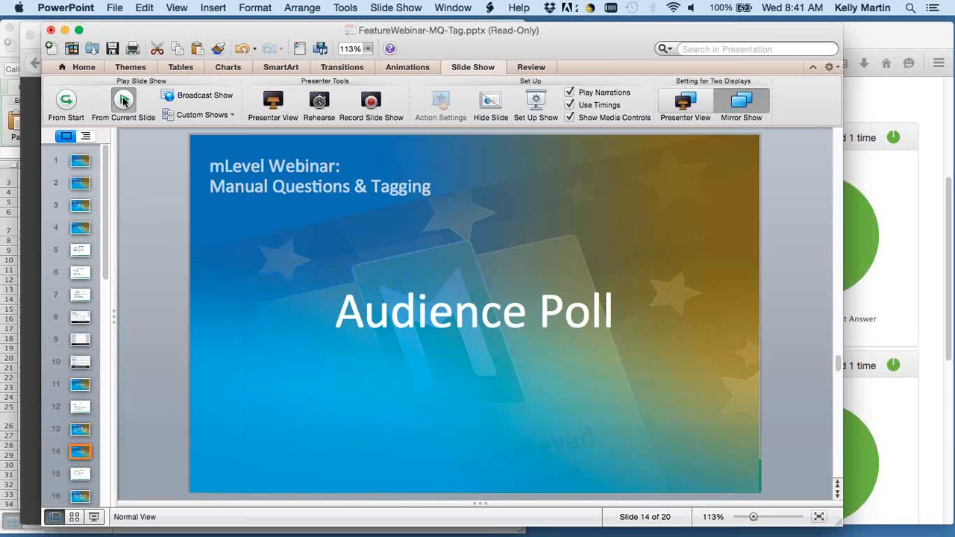